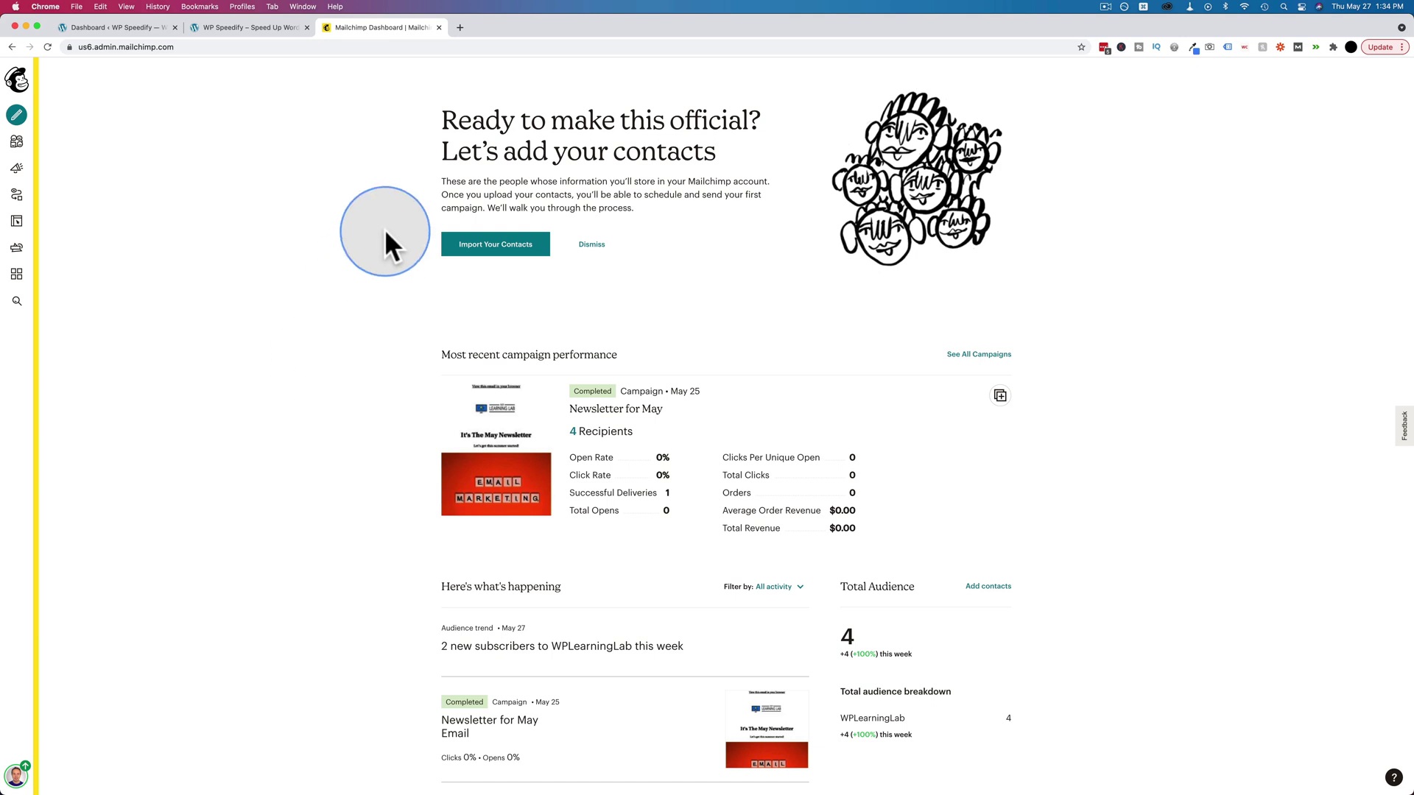
- From Audience > Signup forms, begin a new Subscriber pop-up form in the builder
left_click(16, 141)
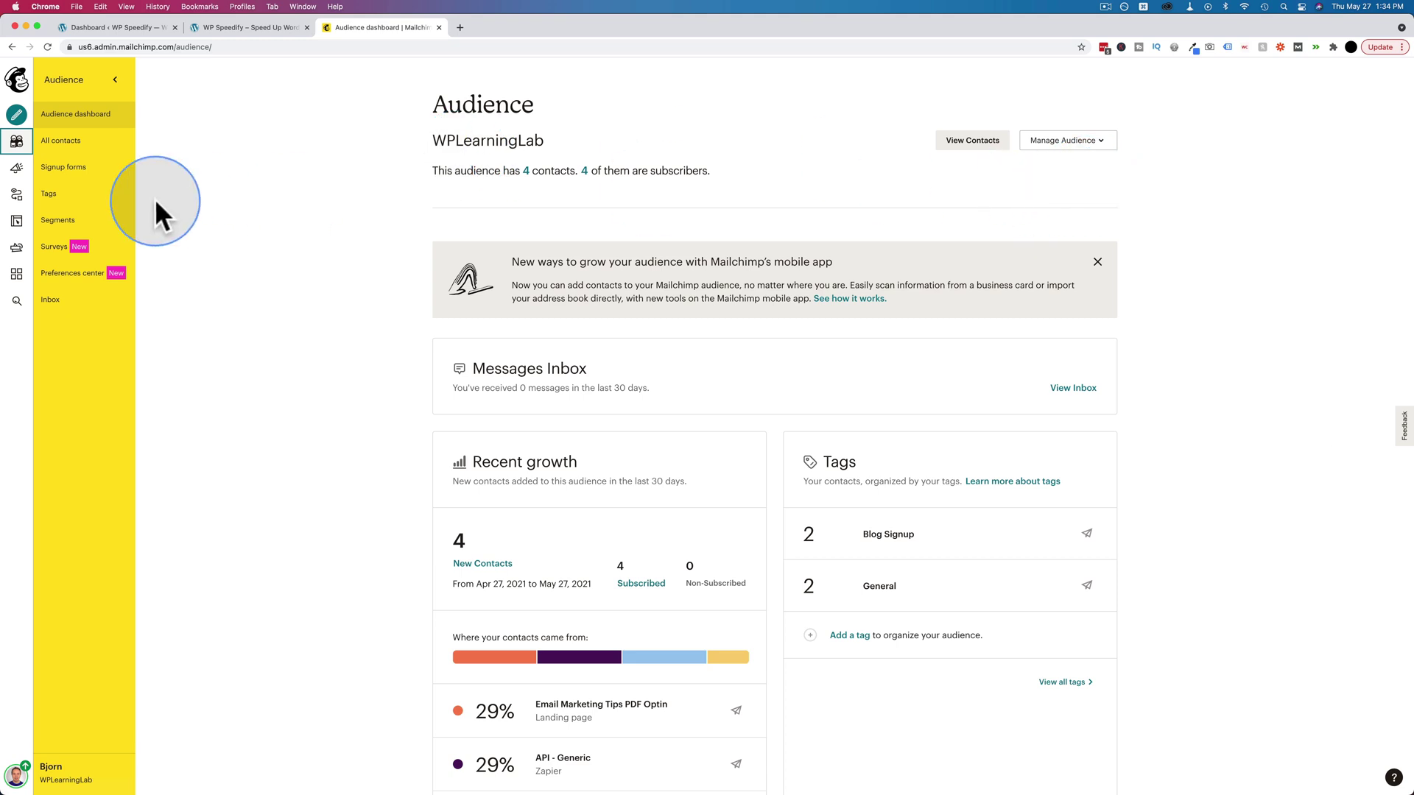
left_click(67, 170)
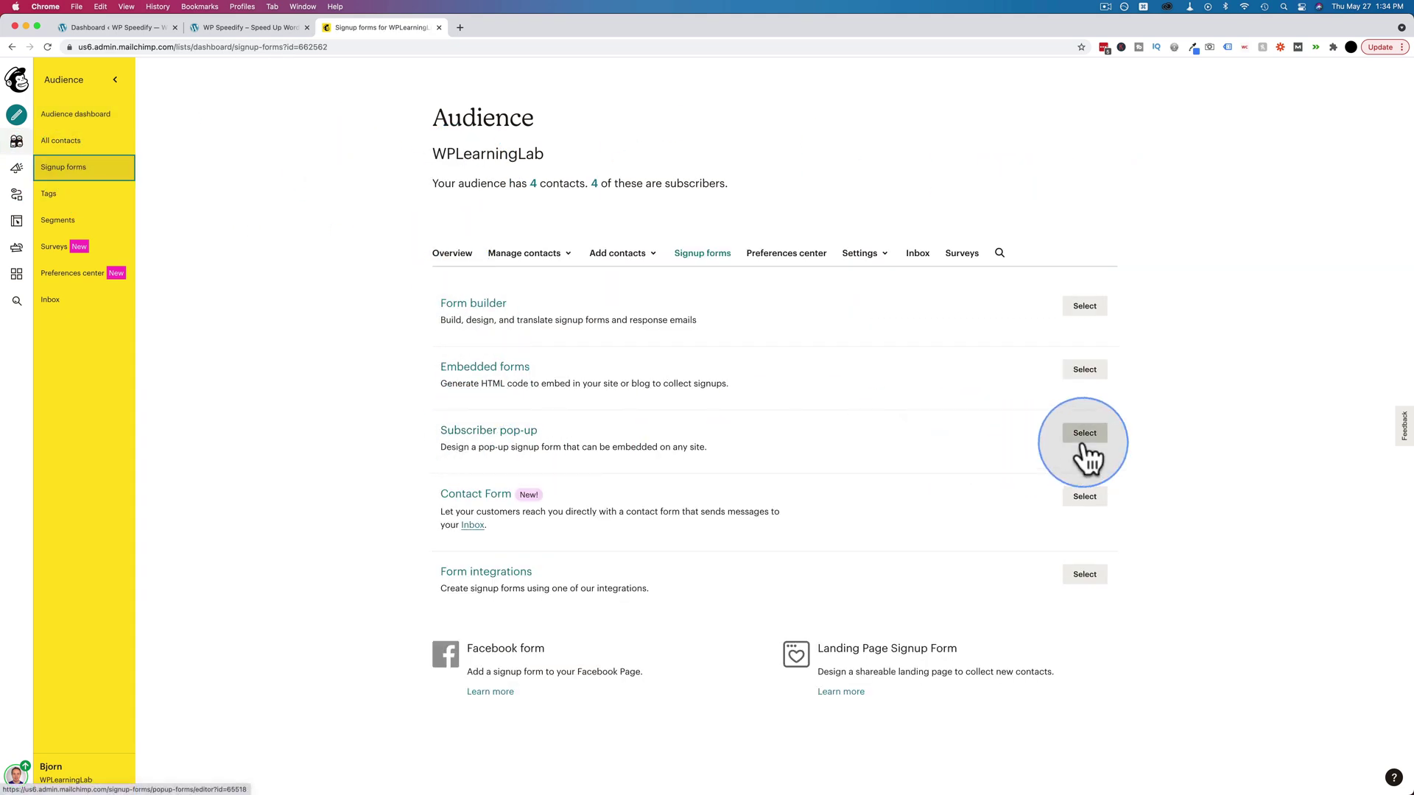
key("super+plus")
key("super+plus")
key("super+plus")
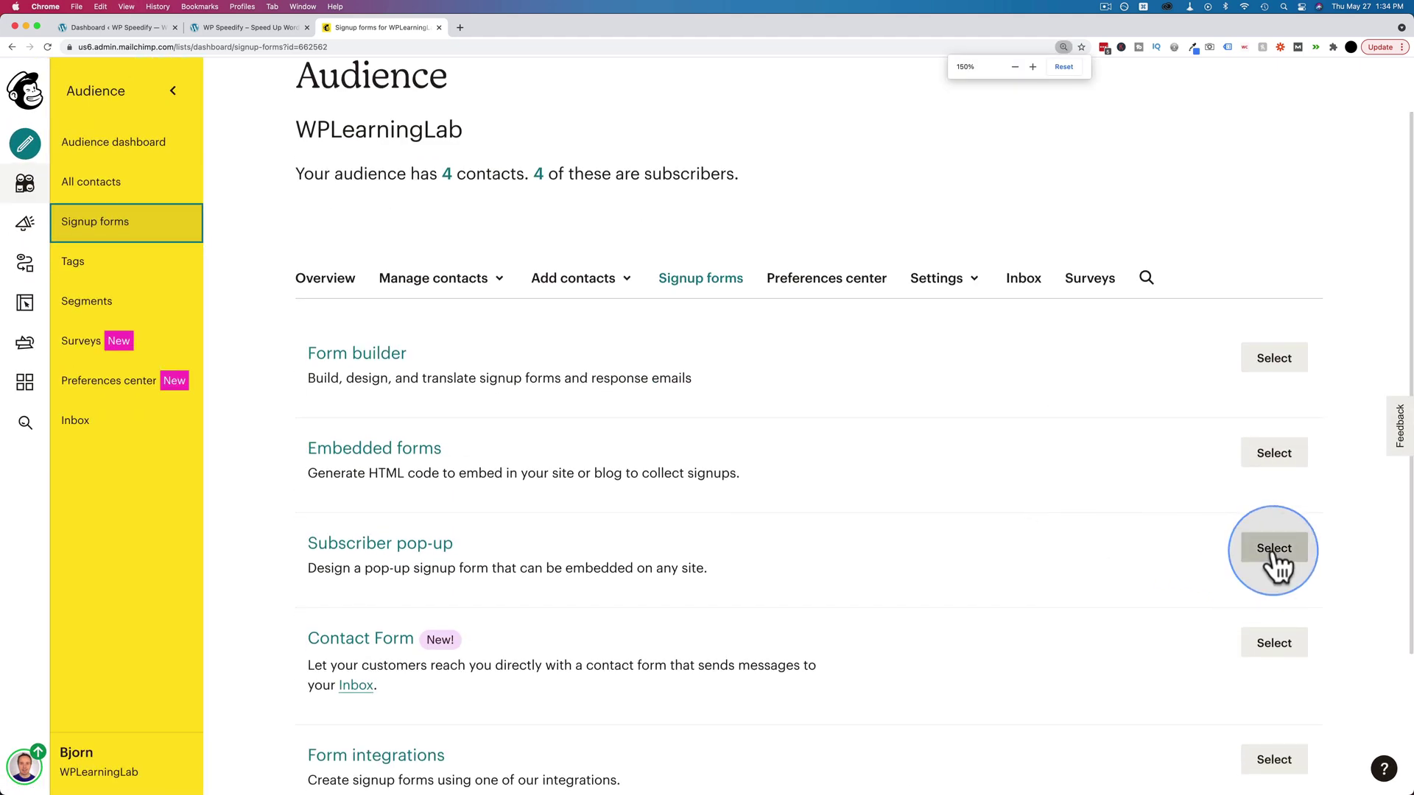
left_click(1273, 550)
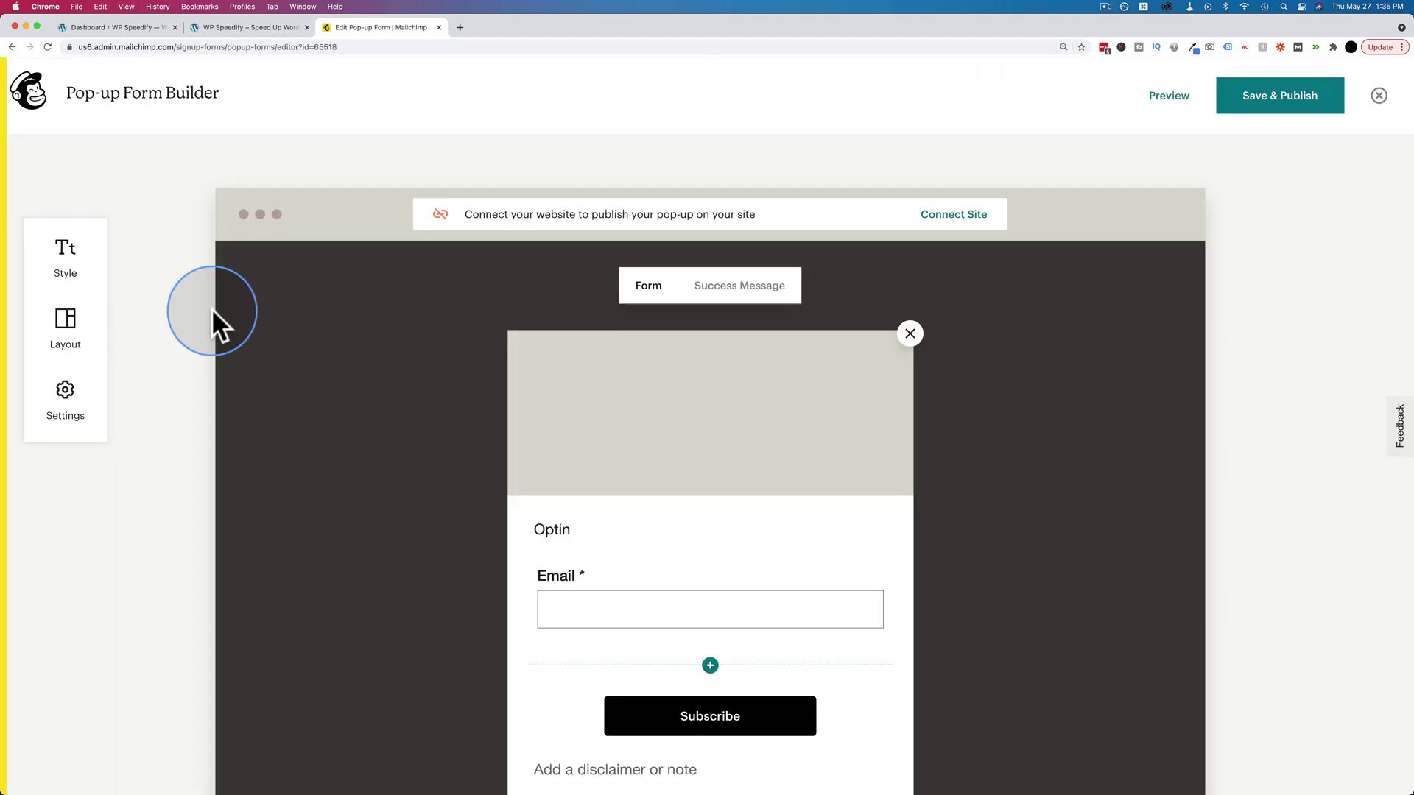
scroll(309, 437, "down", 2)
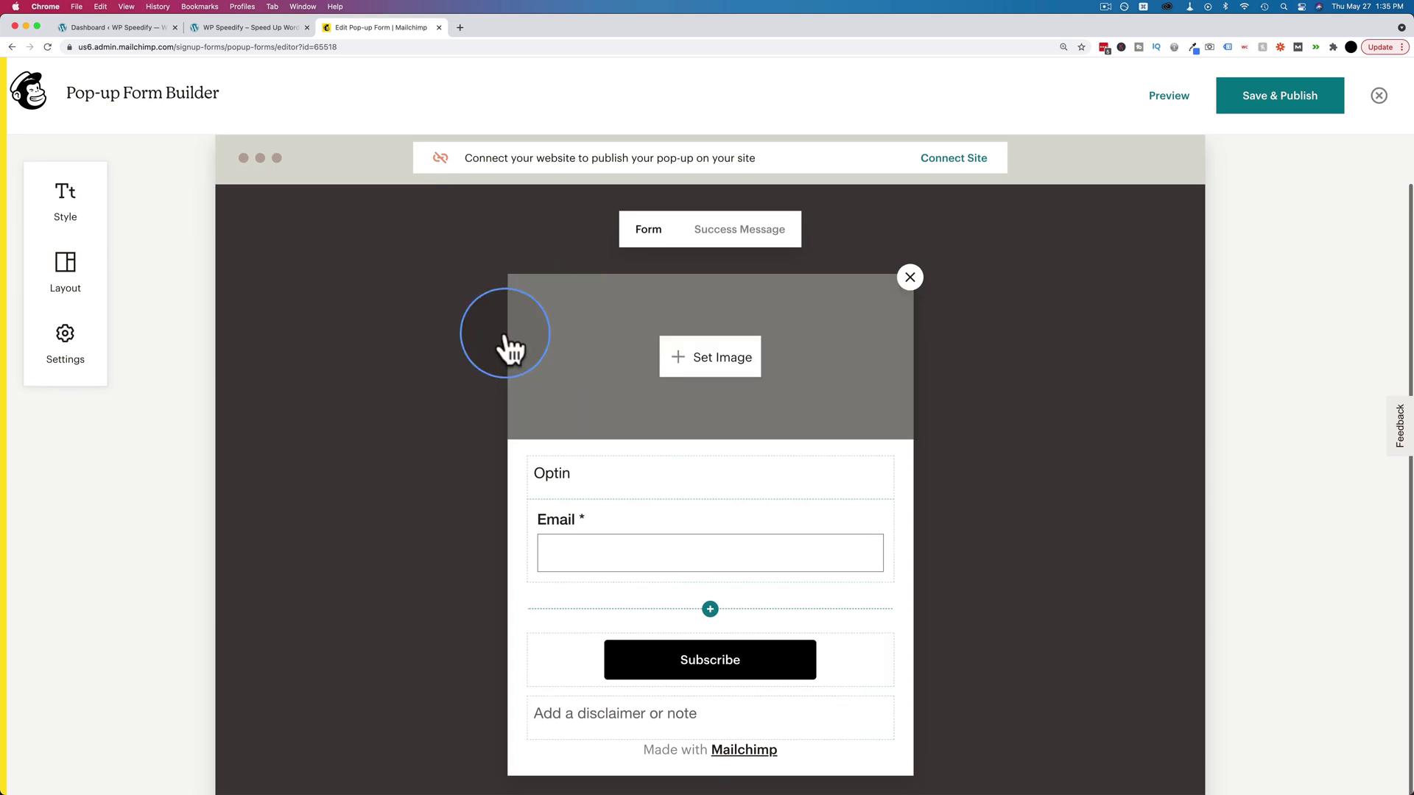
- Preview the right-image, left-image, no-image and slim bar layouts, then keep the image-on-top layout
left_click(56, 280)
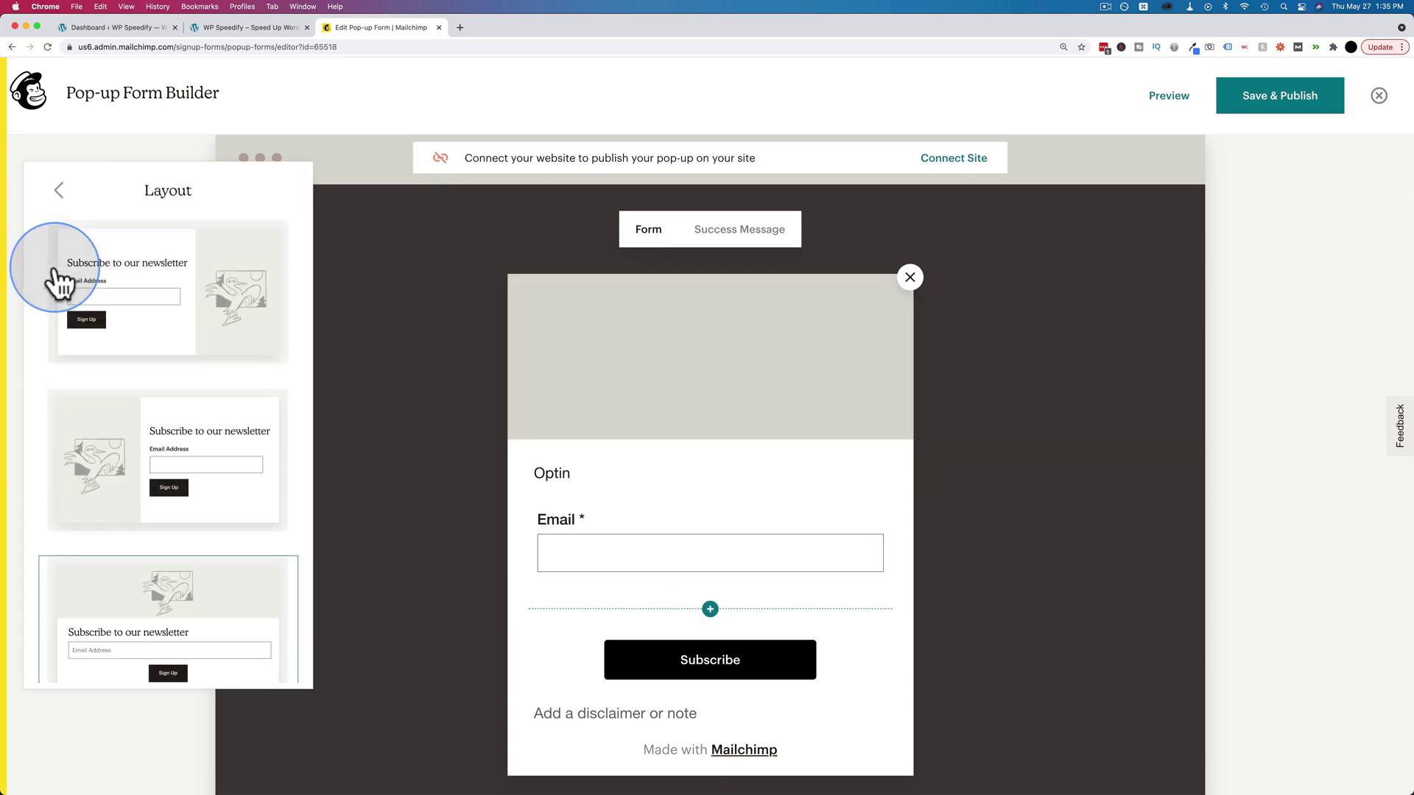
left_click(148, 287)
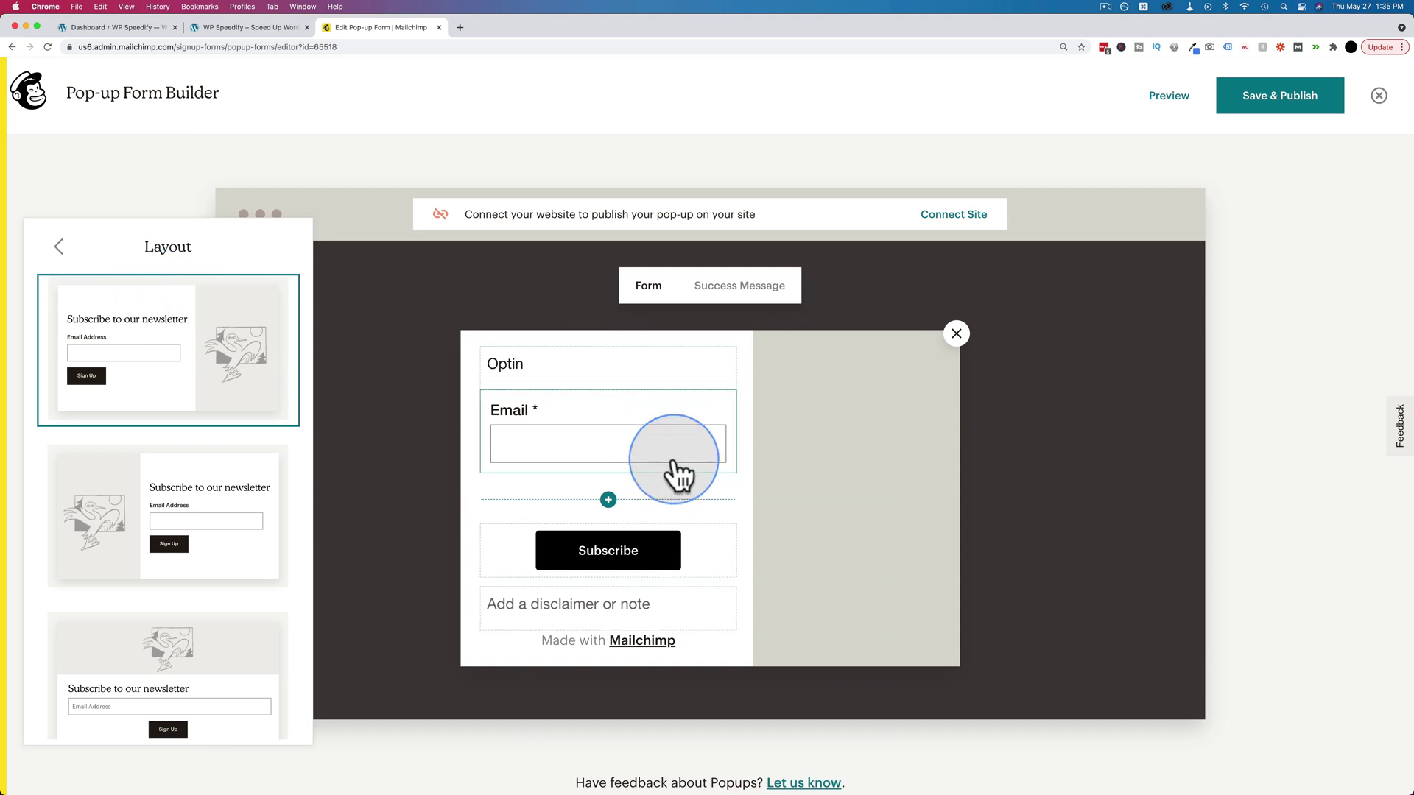
left_click(229, 494)
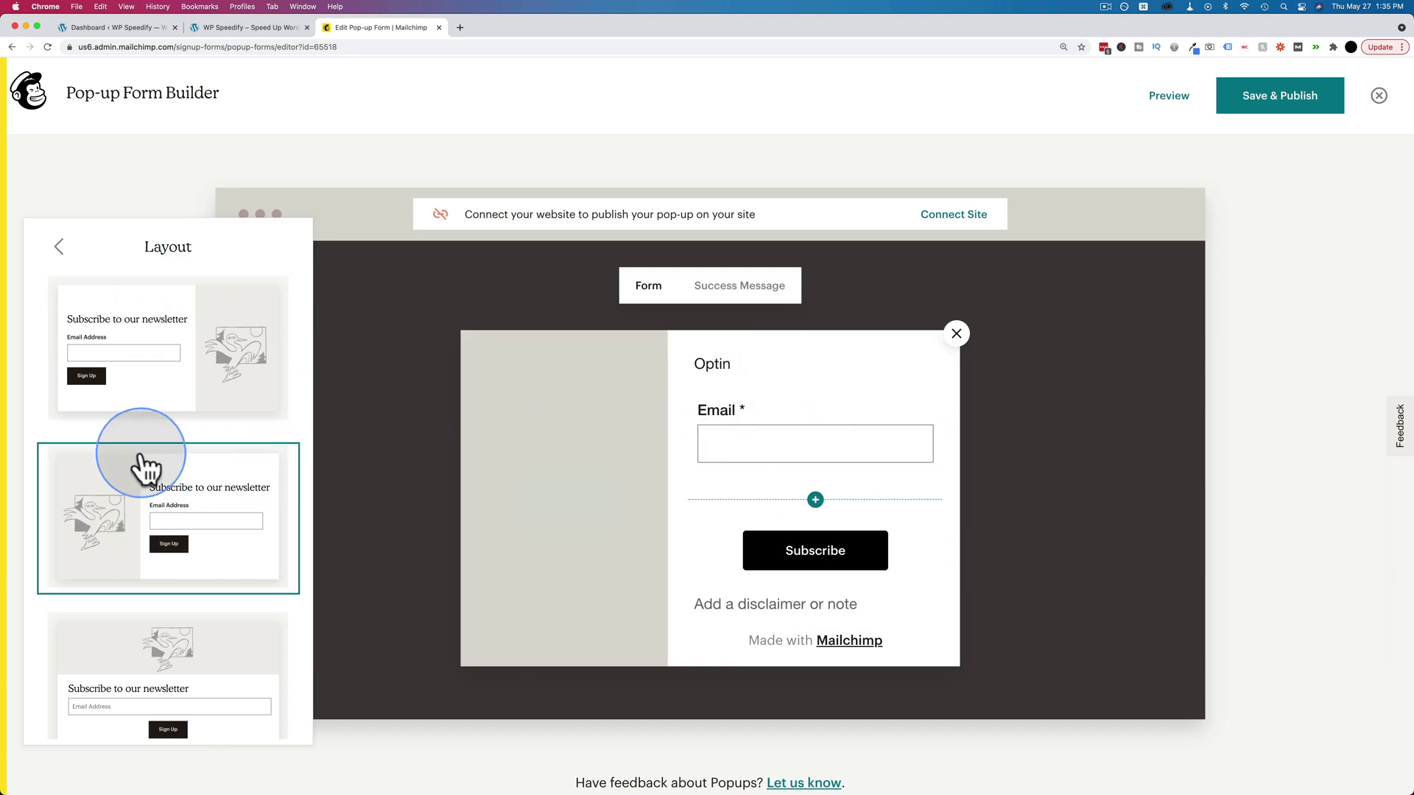
scroll(142, 473, "down", 5)
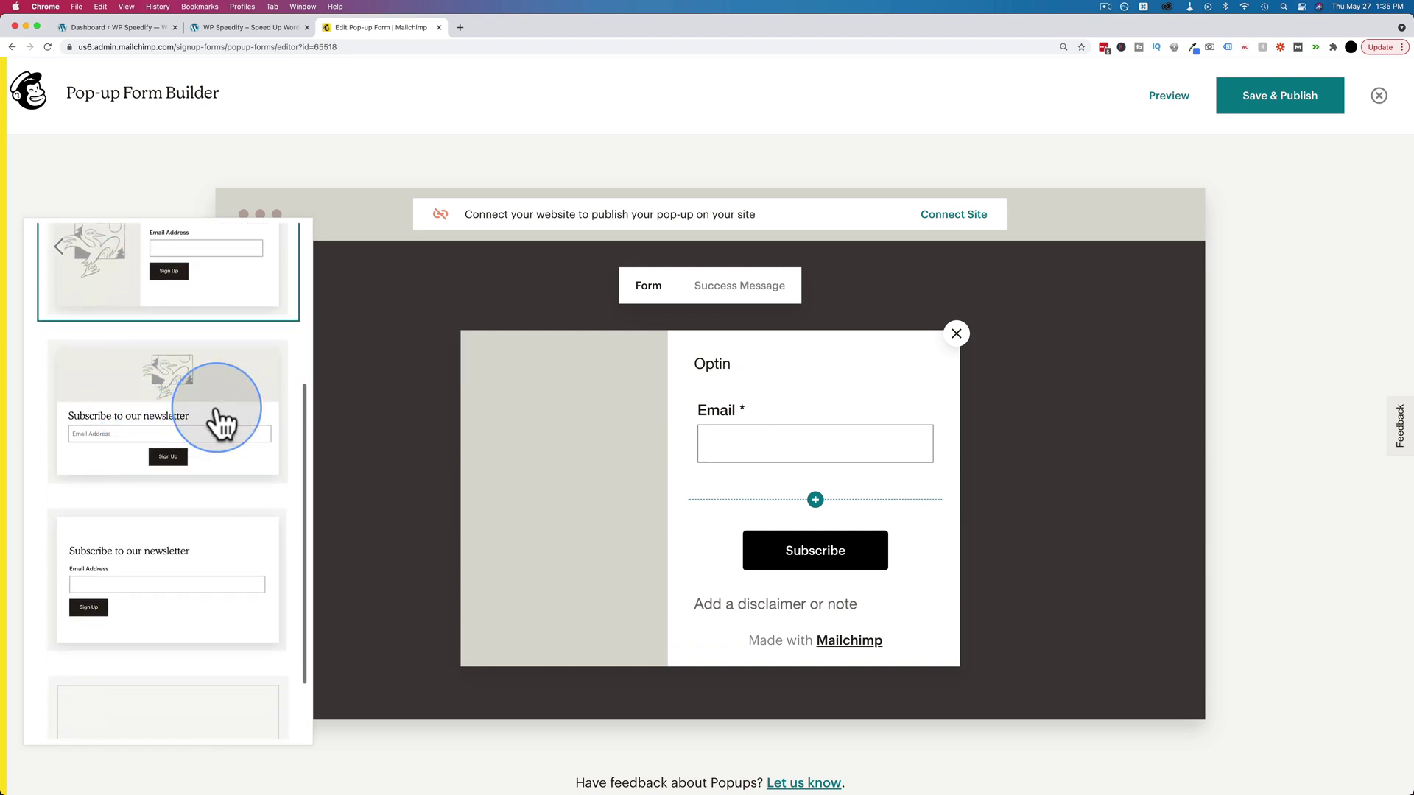
left_click(206, 413)
scroll(589, 481, "down", 3)
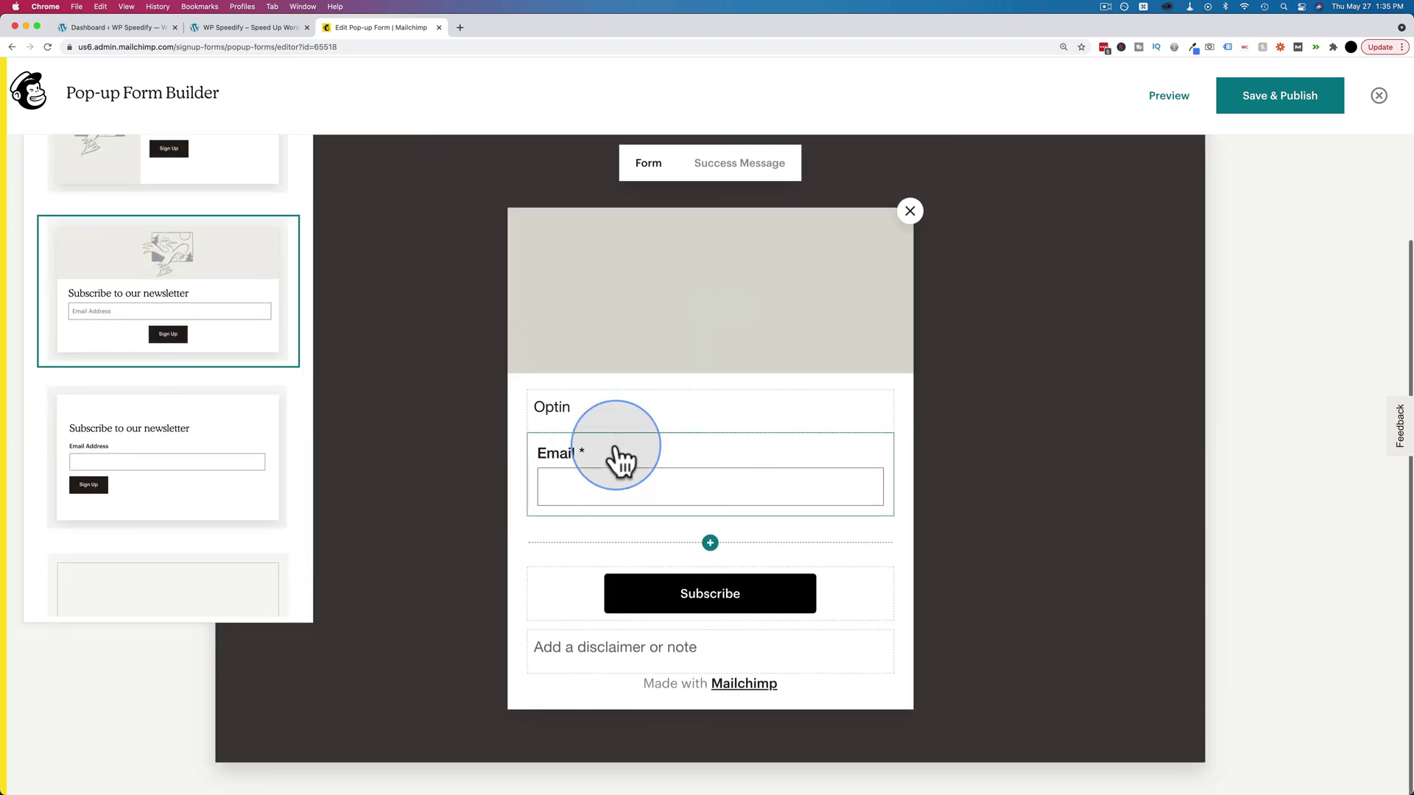
left_click(142, 451)
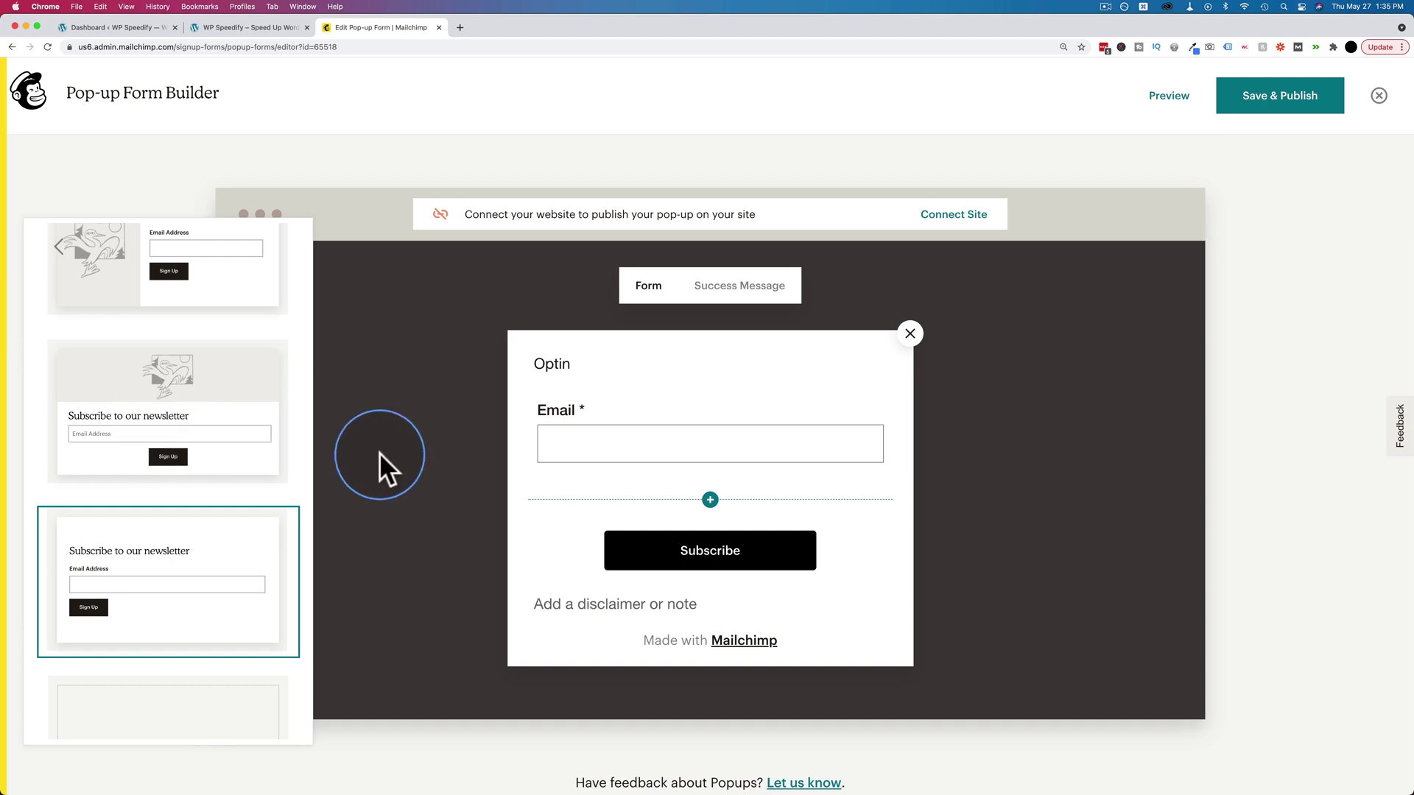
scroll(203, 457, "down", 3)
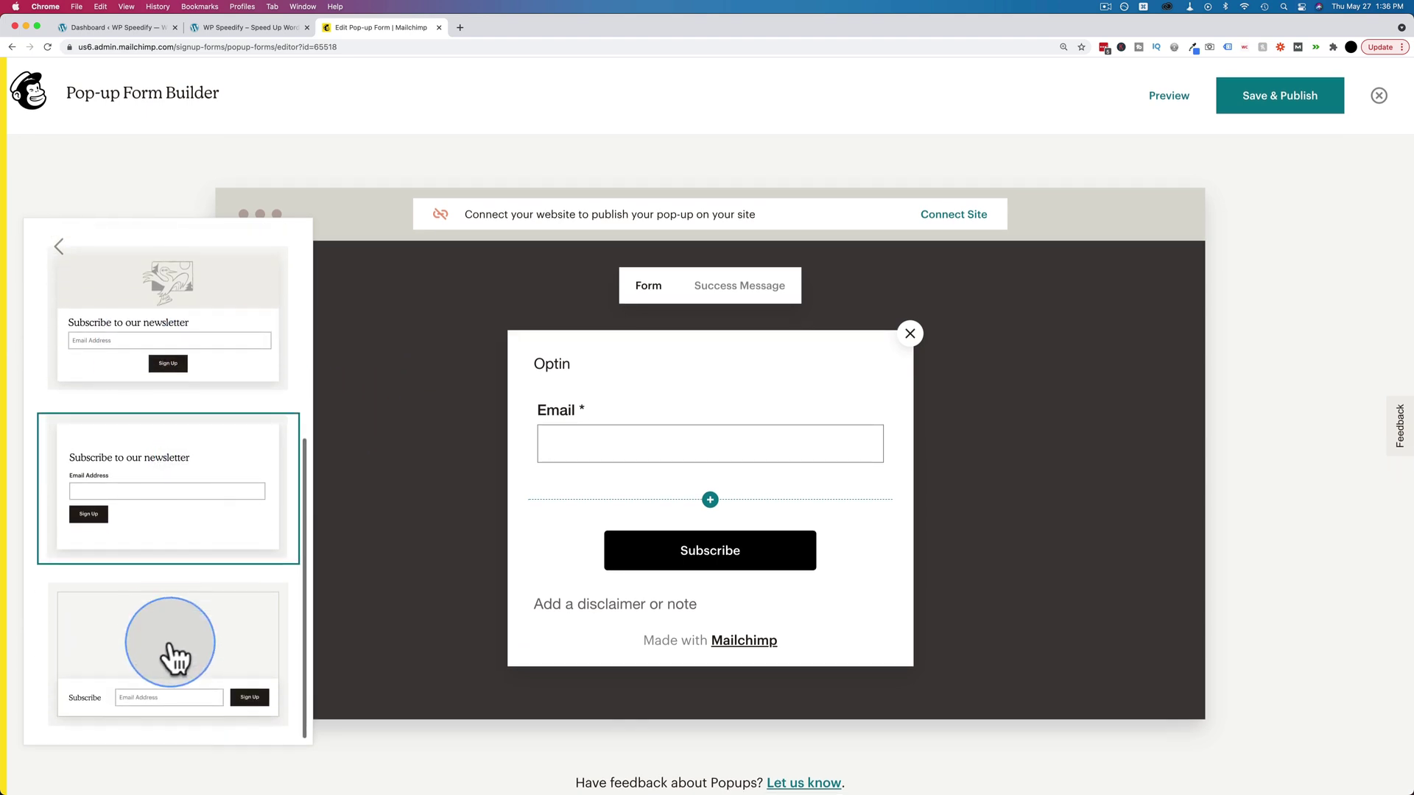
left_click(171, 574)
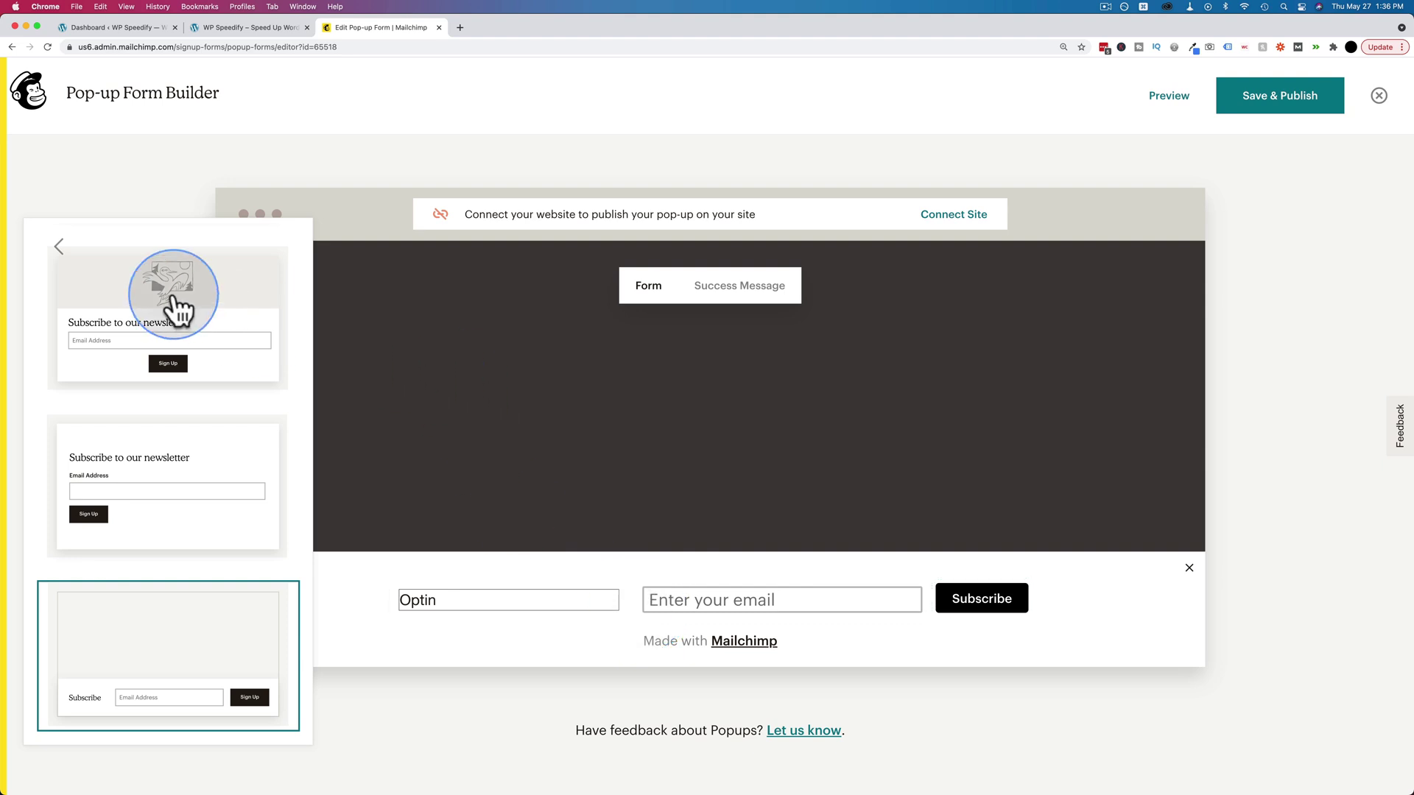
left_click(174, 305)
mouse_move(716, 462)
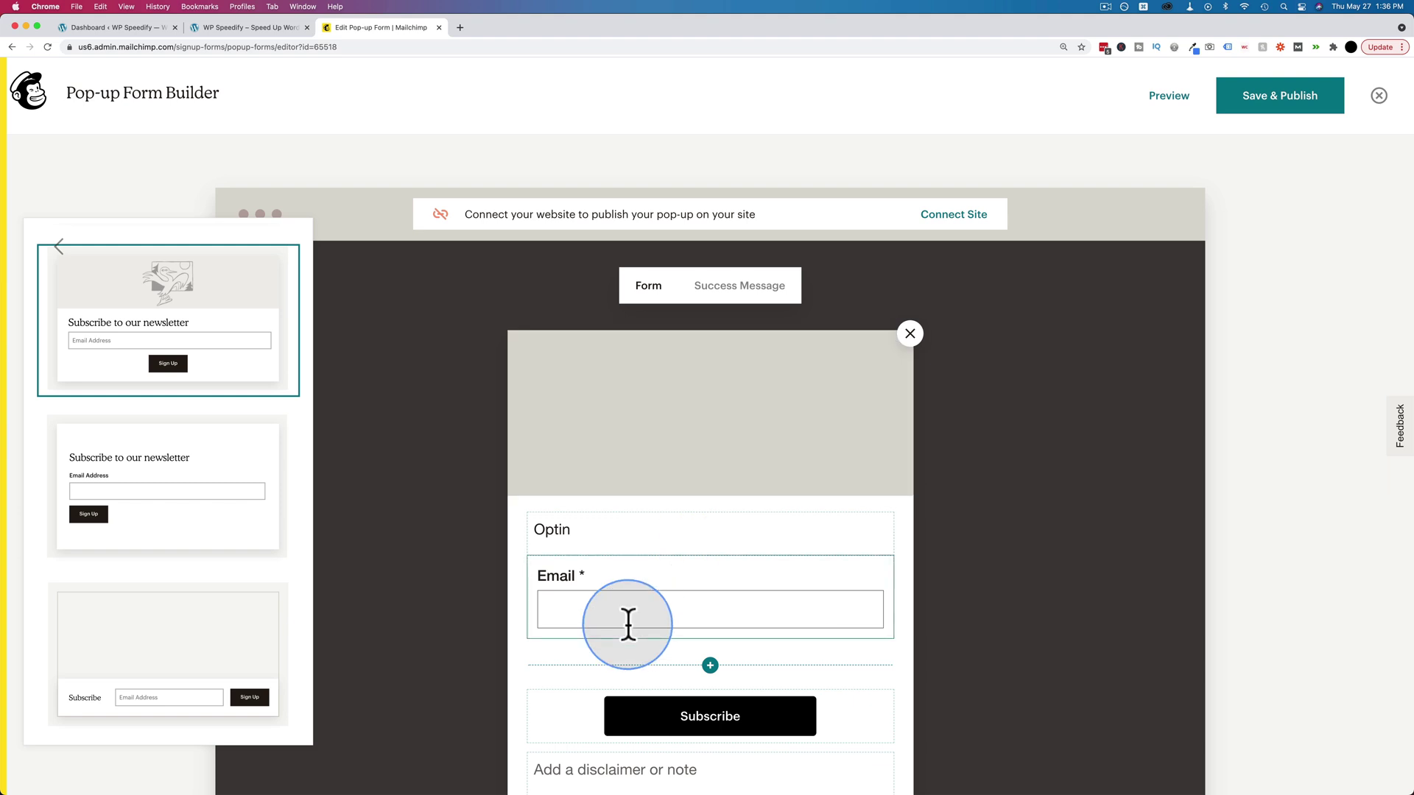
scroll(50, 307, "up", 2)
- After browsing Giphy and Instagram, insert the Email Marketing image from My Files as the header
left_click(58, 249)
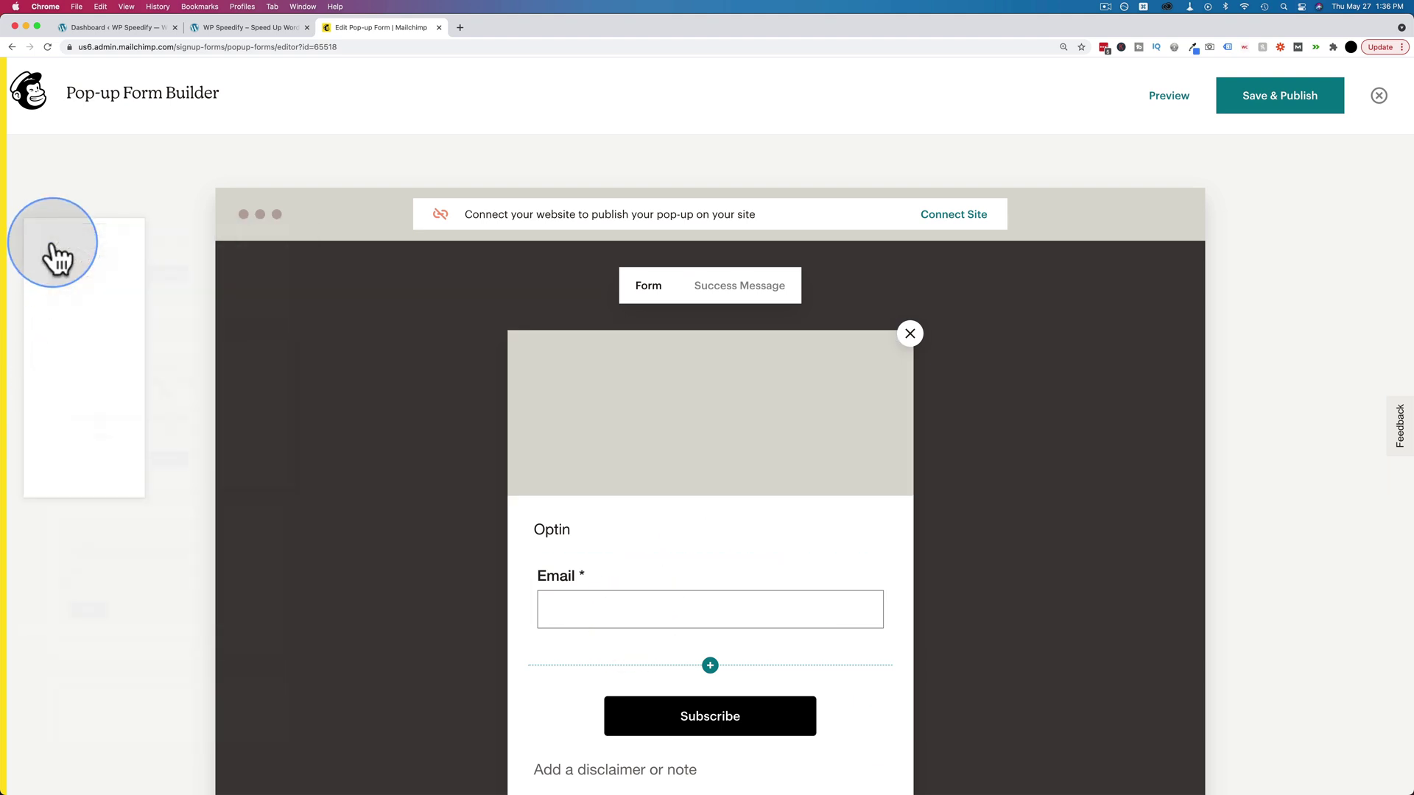
scroll(521, 457, "down", 1)
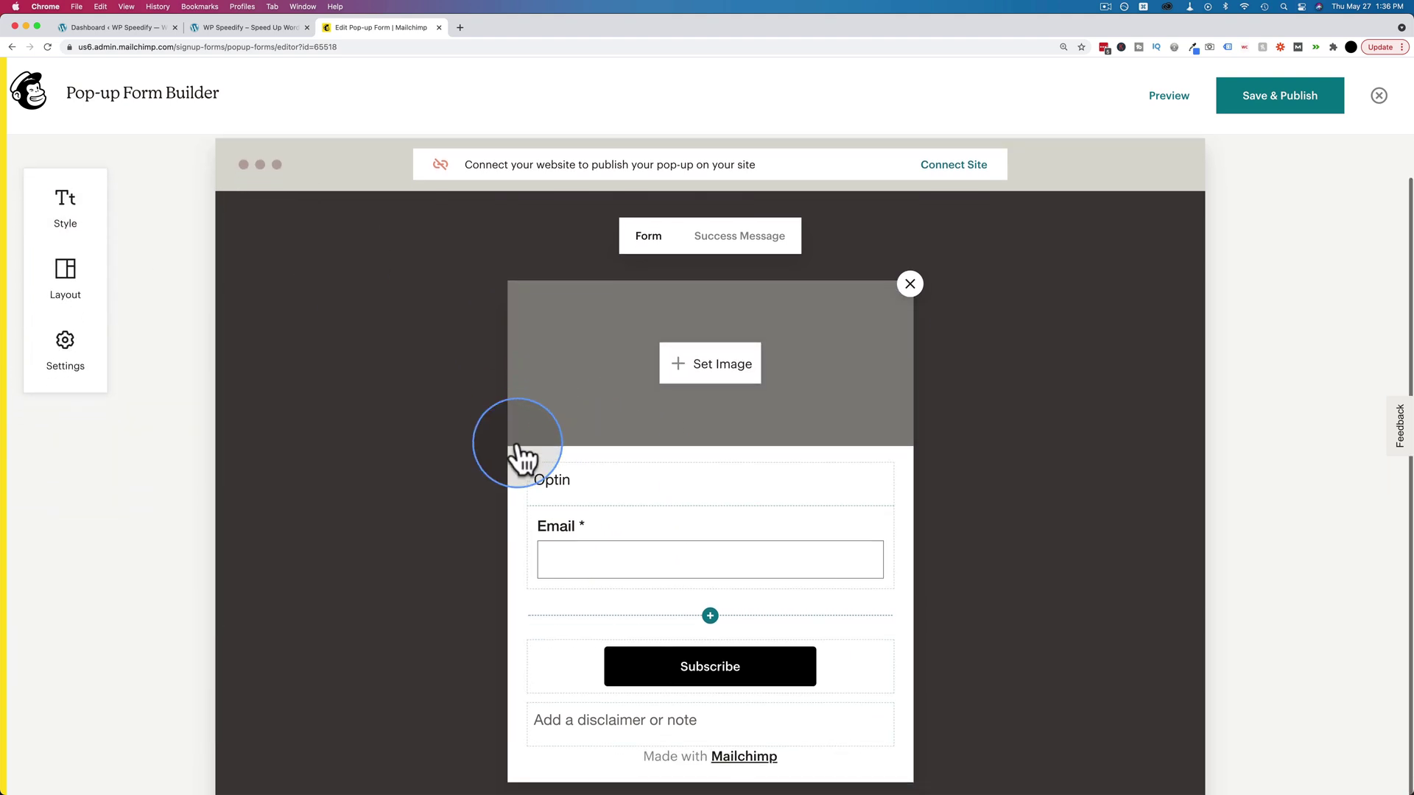
left_click(712, 368)
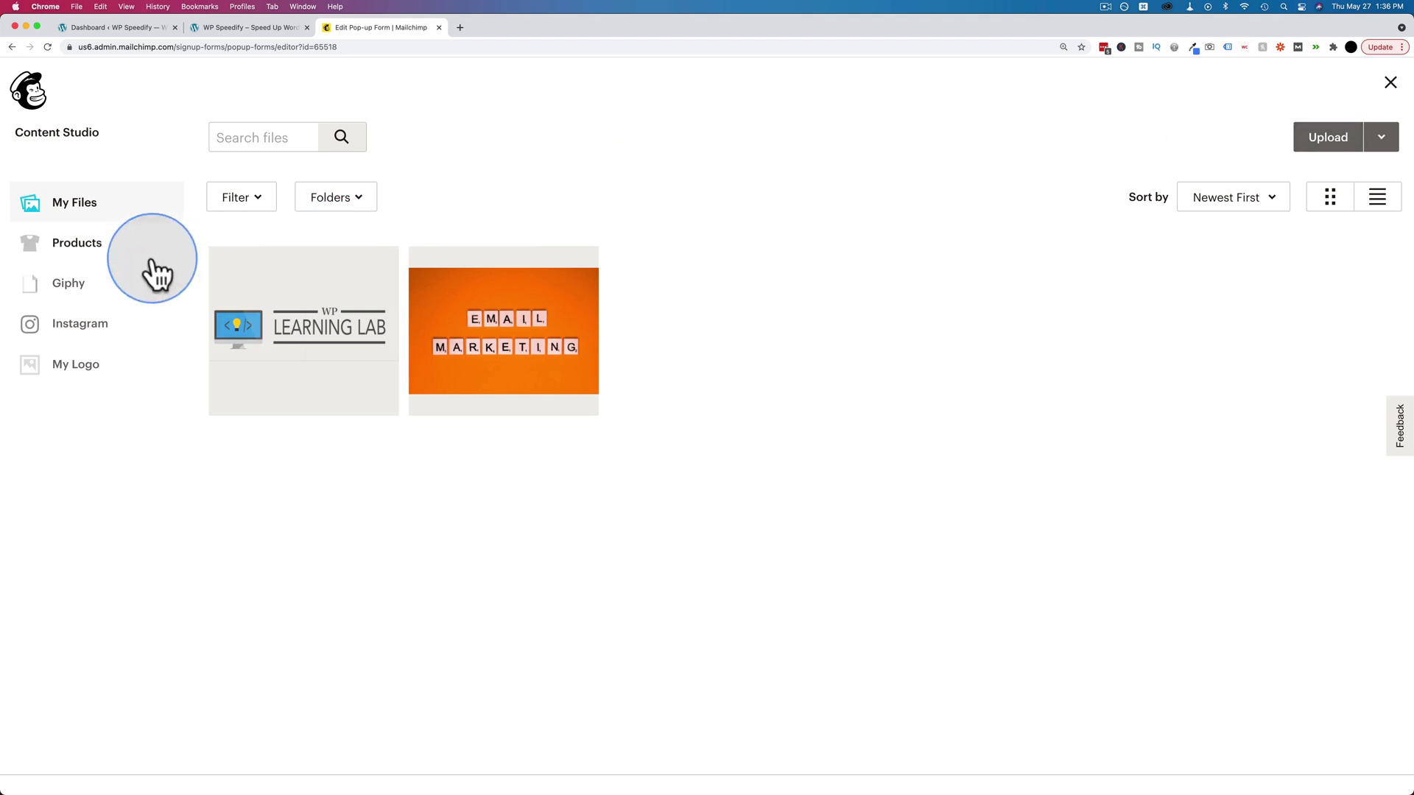
left_click(70, 289)
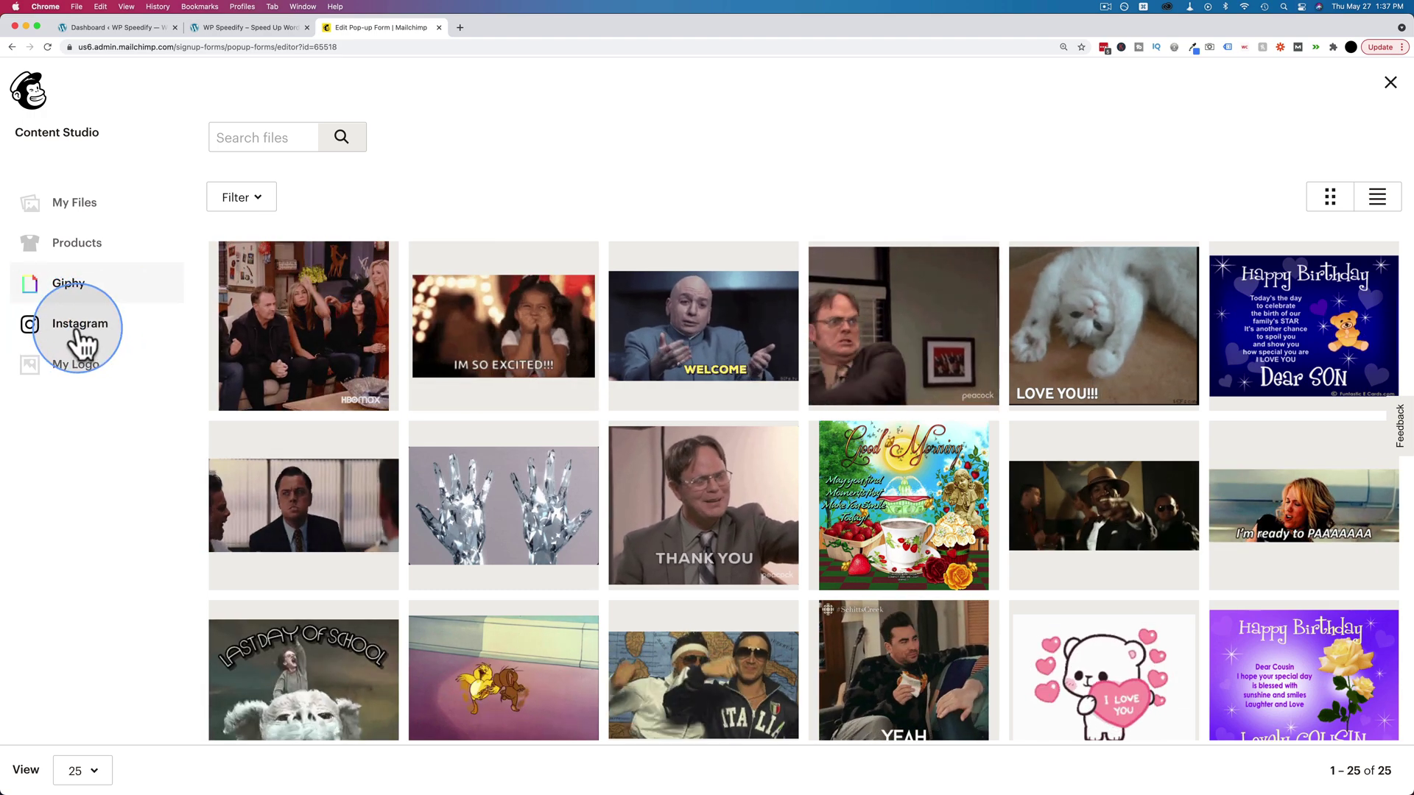
left_click(77, 331)
left_click(795, 583)
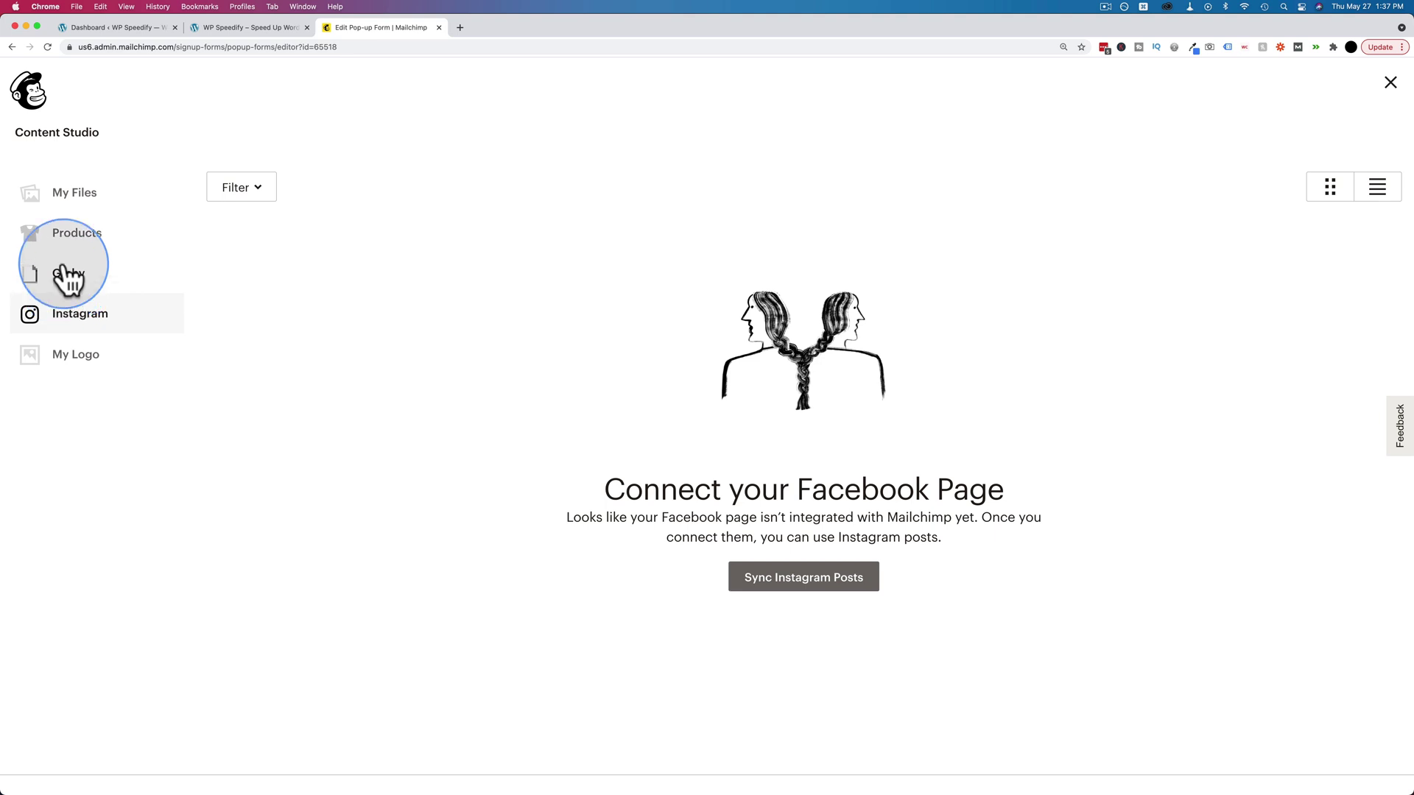
left_click(71, 207)
left_click(474, 332)
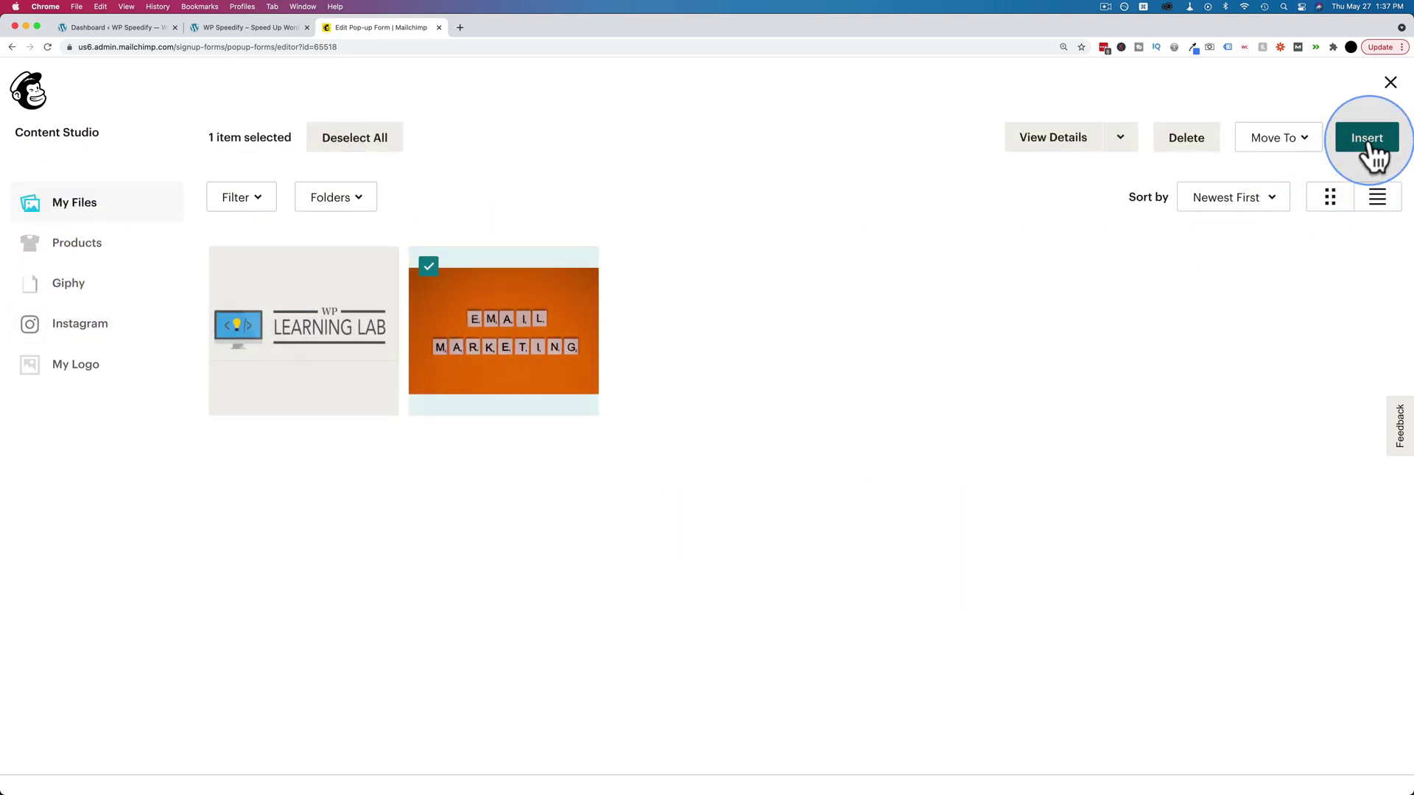
left_click(1366, 140)
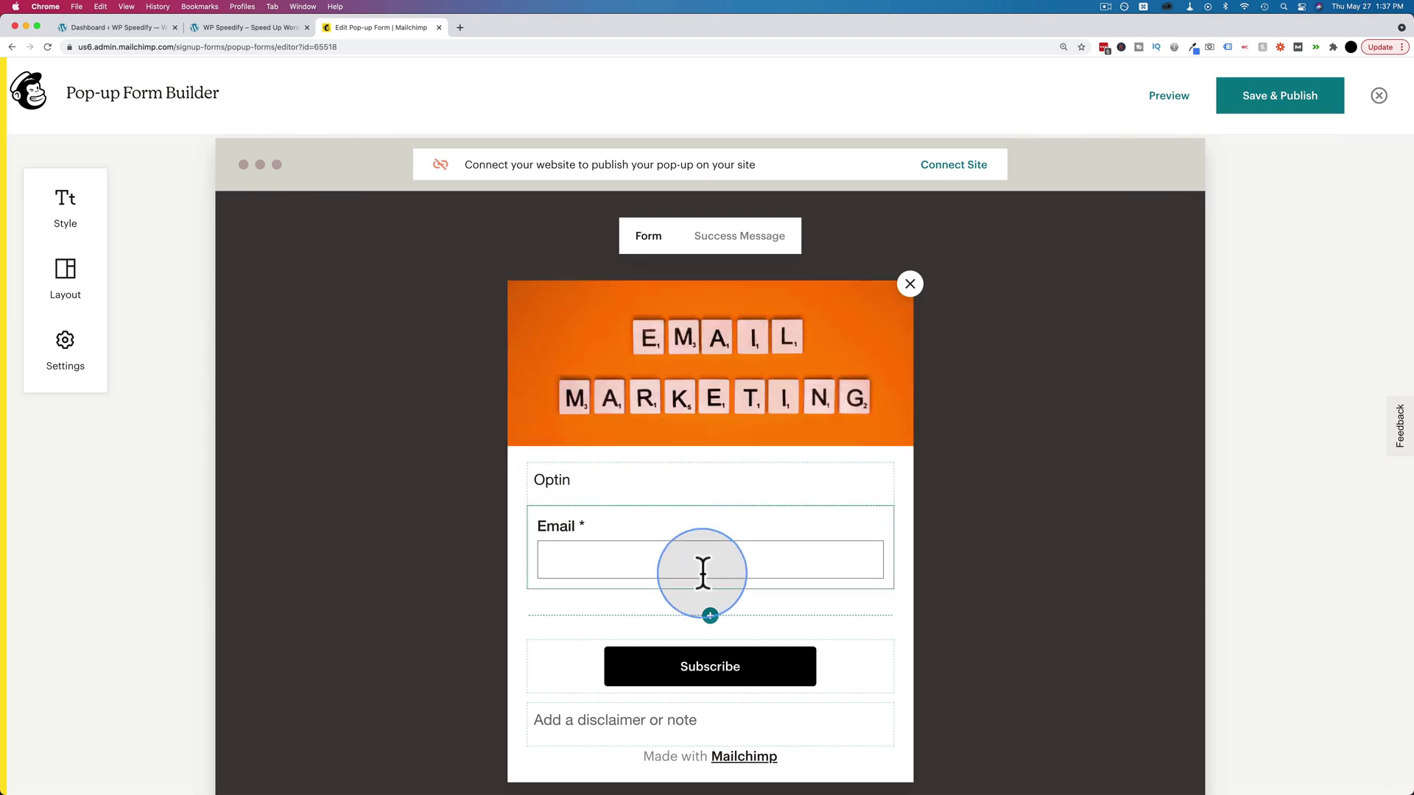
- Rewrite the Optin heading as 'Enter your details below to get your free super awesome email marketing PDF', centred and bold
scroll(530, 524, "down", 3)
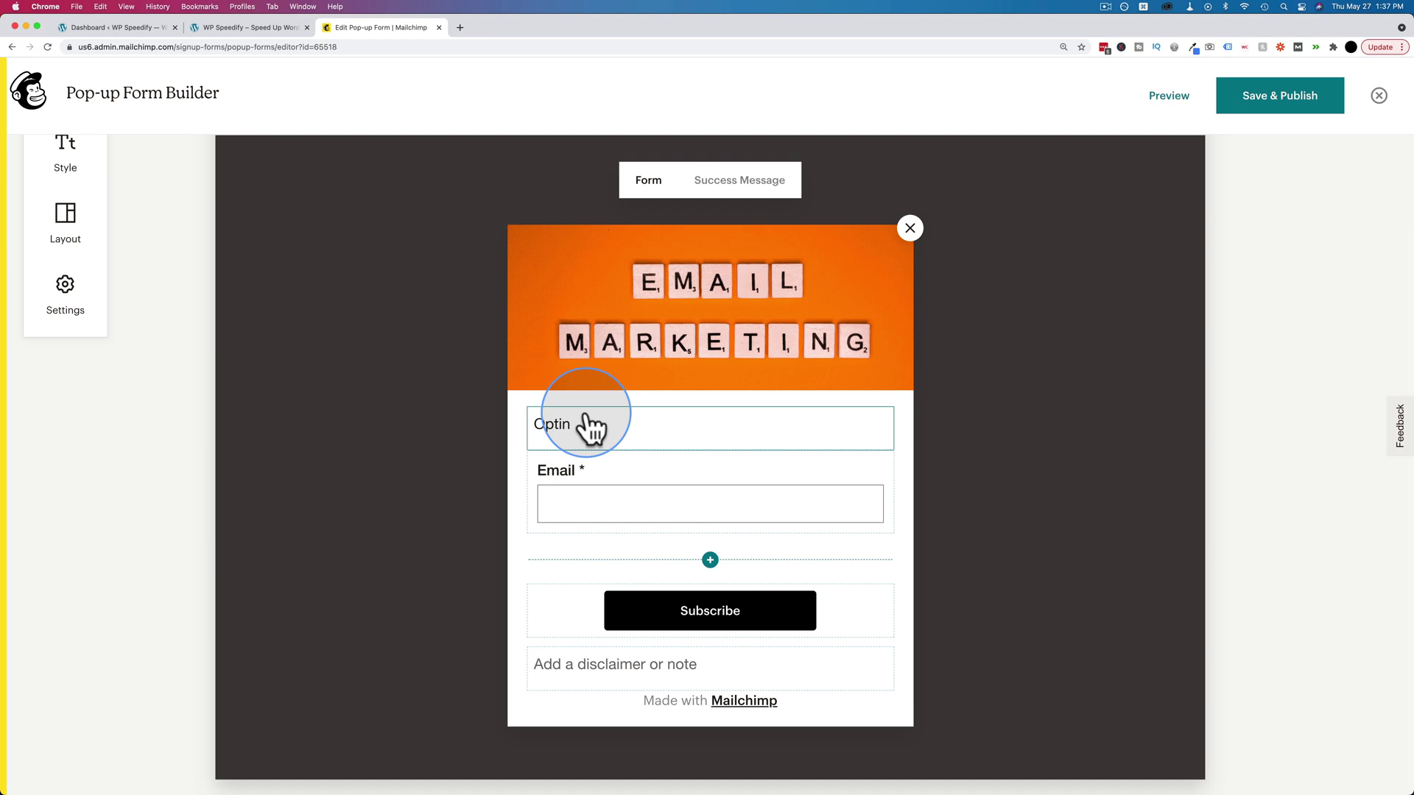
left_click(565, 421)
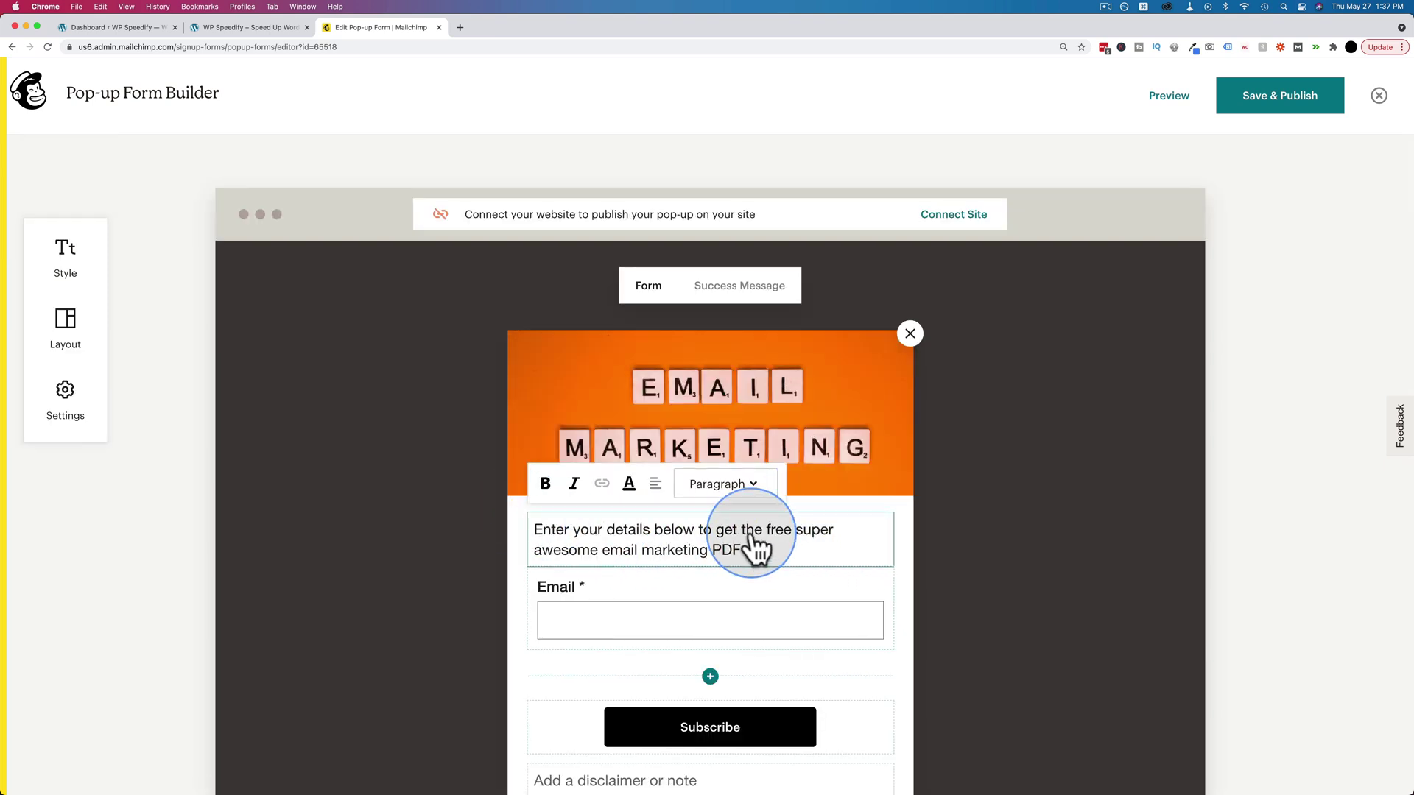
type("your")
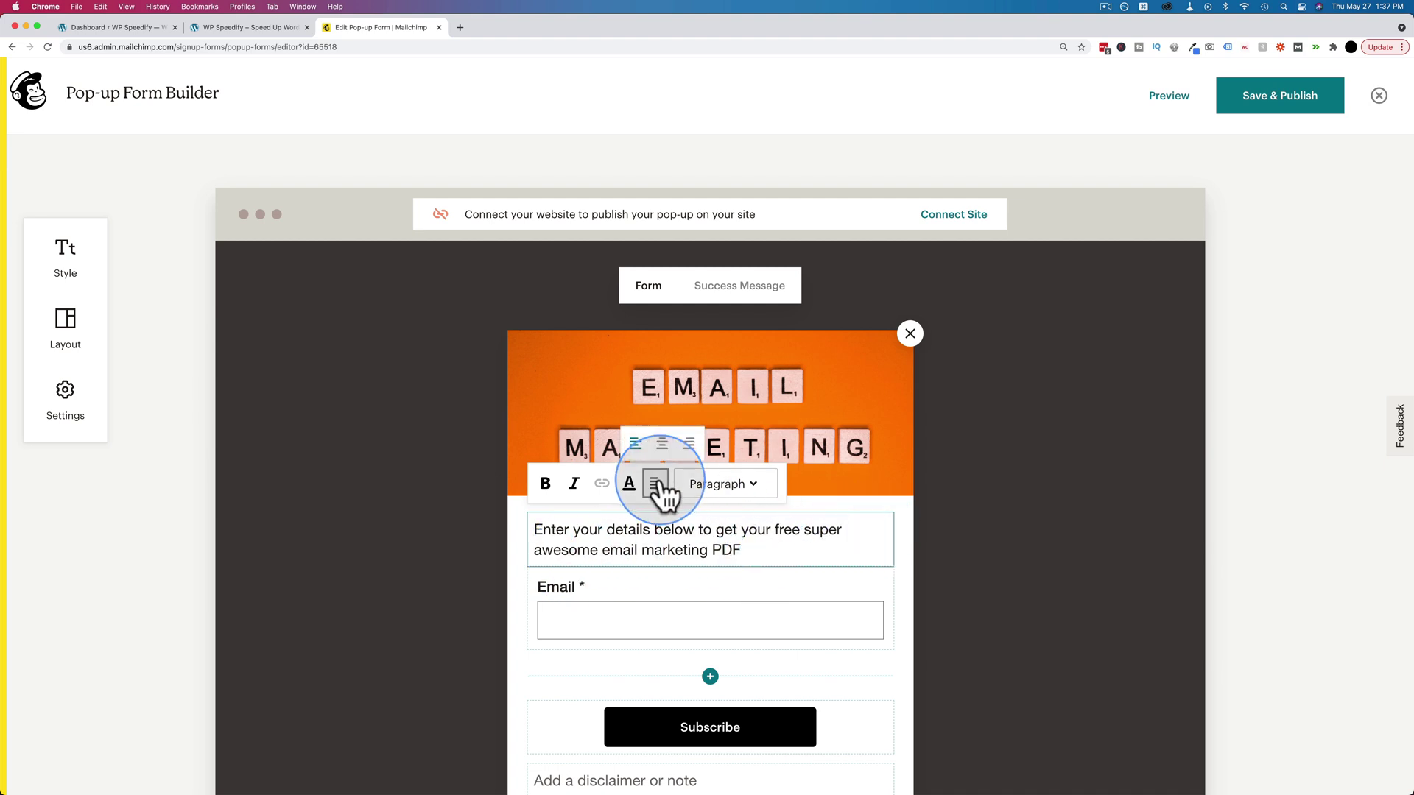
left_click(662, 444)
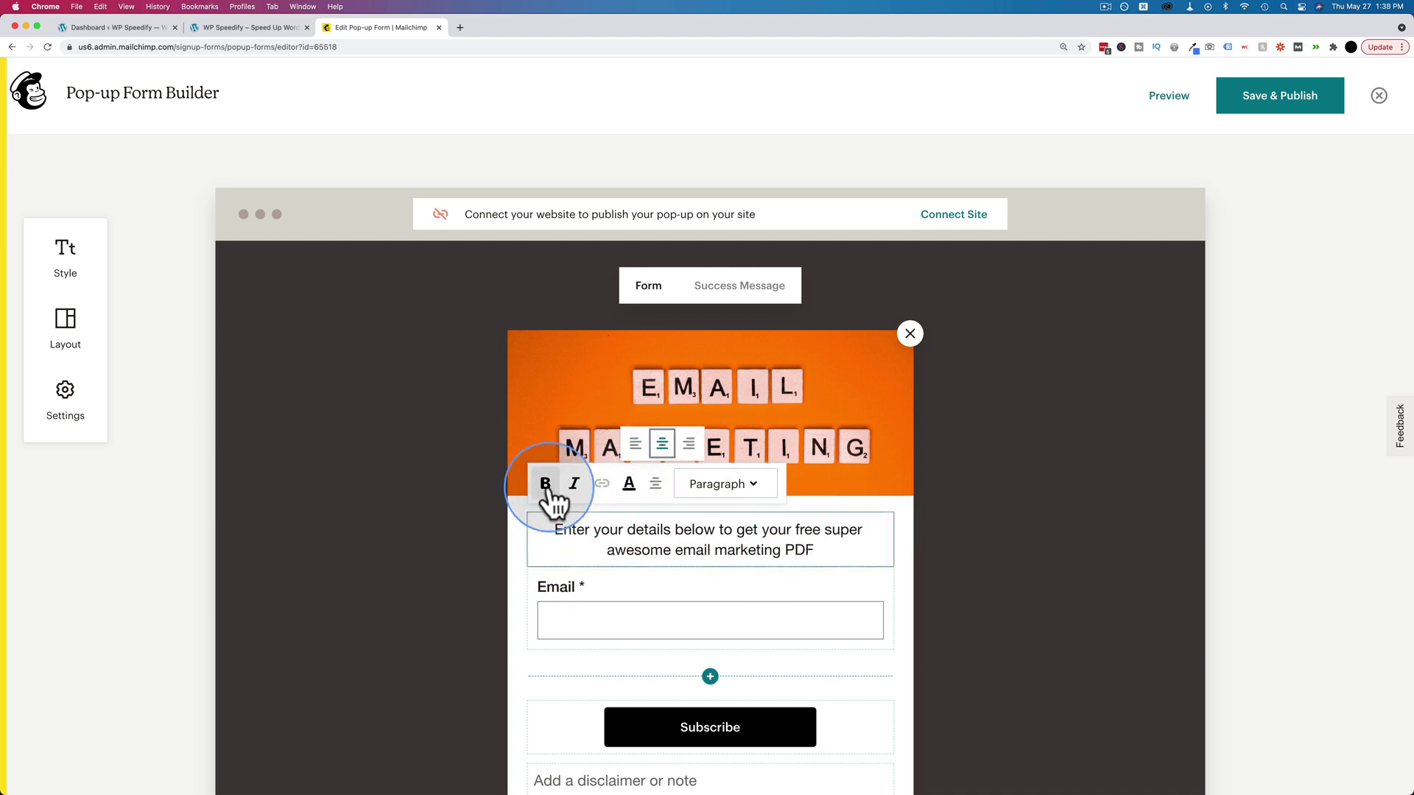
triple_click(618, 529)
left_click(545, 486)
left_click(965, 556)
scroll(1009, 530, "down", 2)
left_click(697, 478)
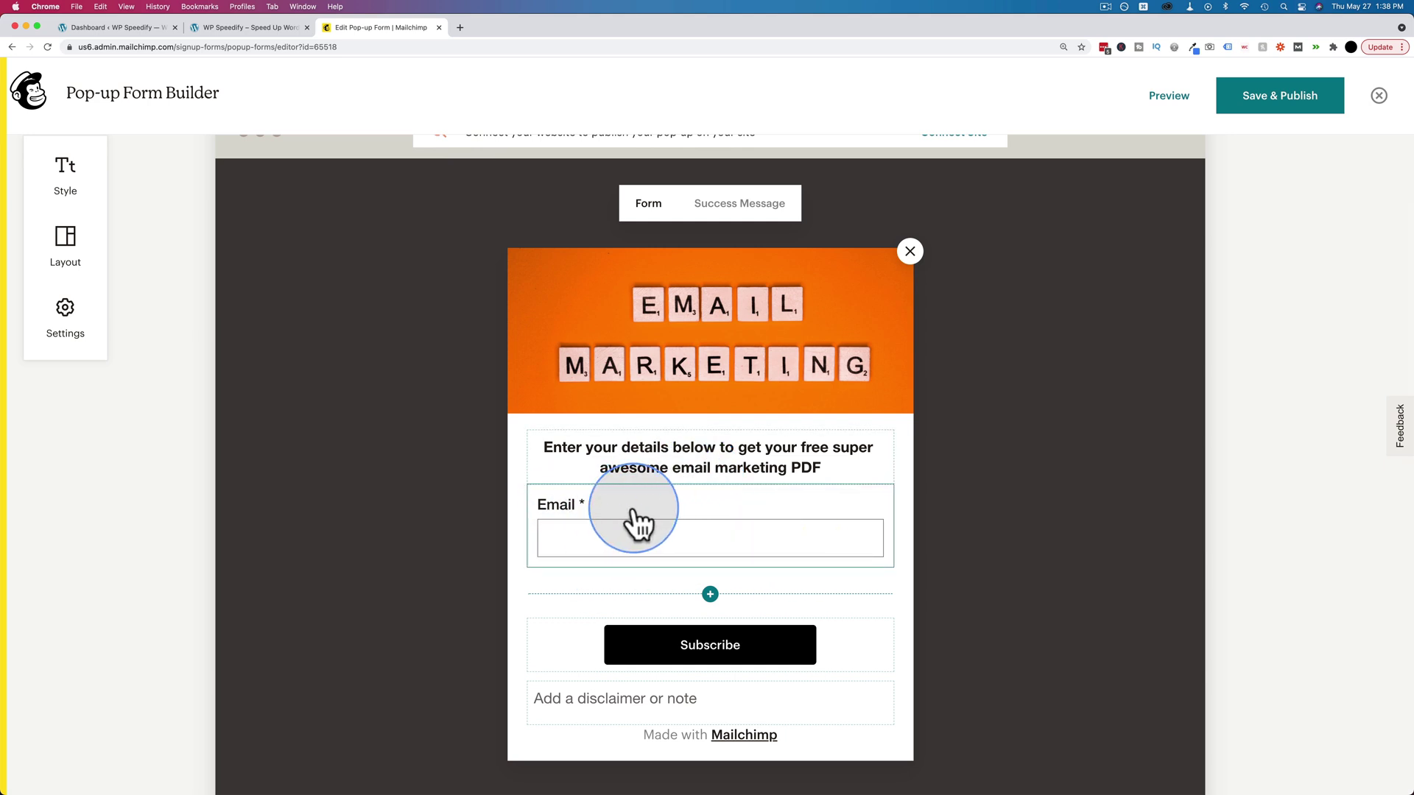
left_click(634, 524)
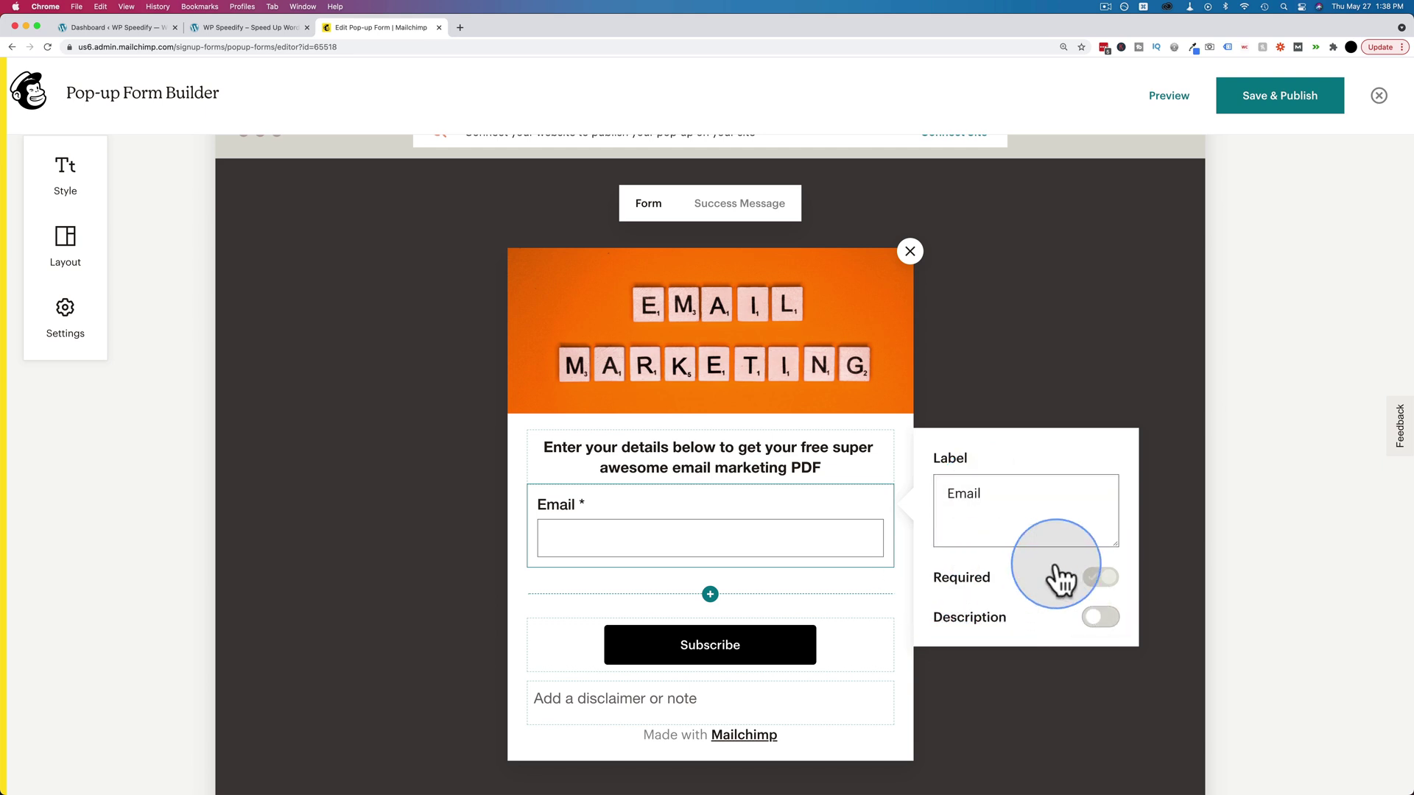
left_click(1097, 619)
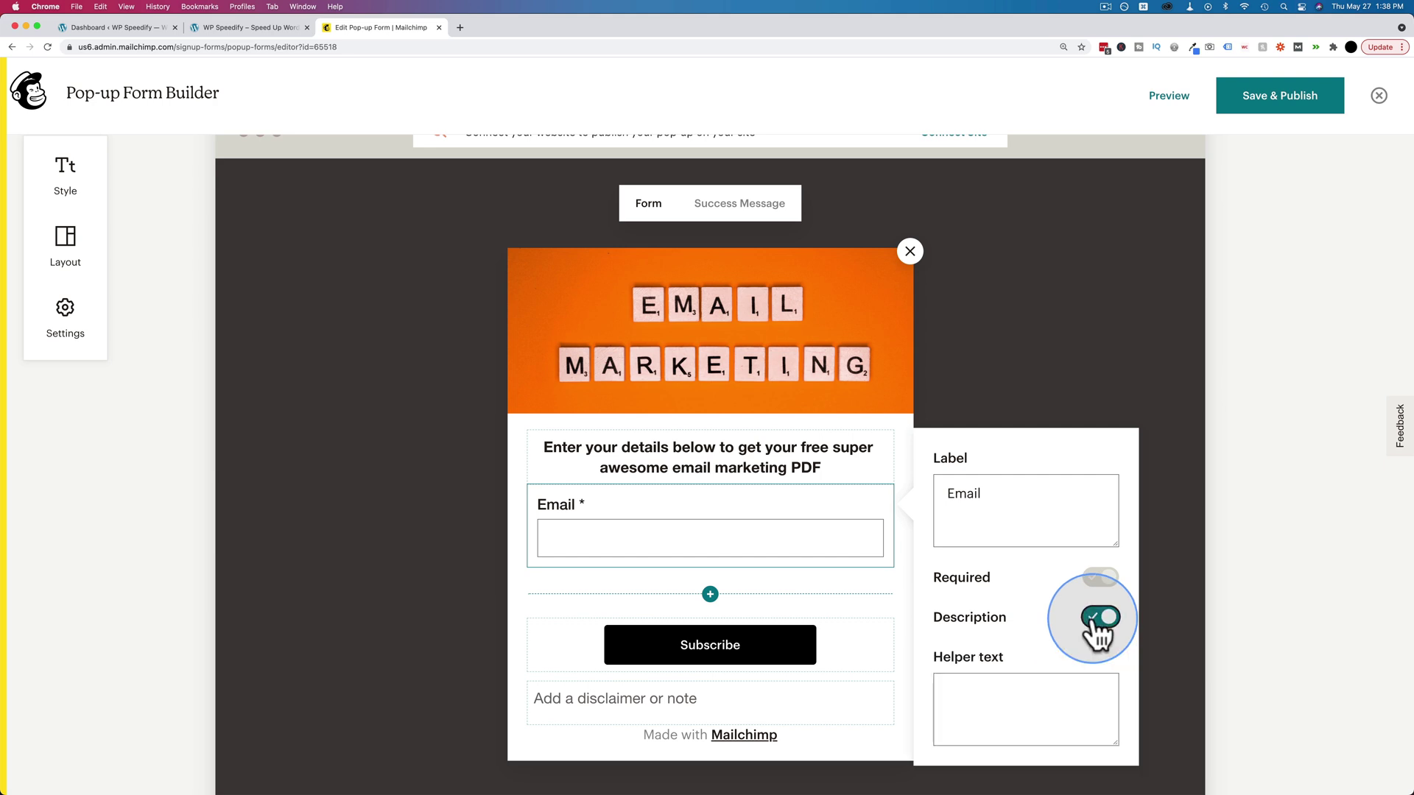
type("Text below")
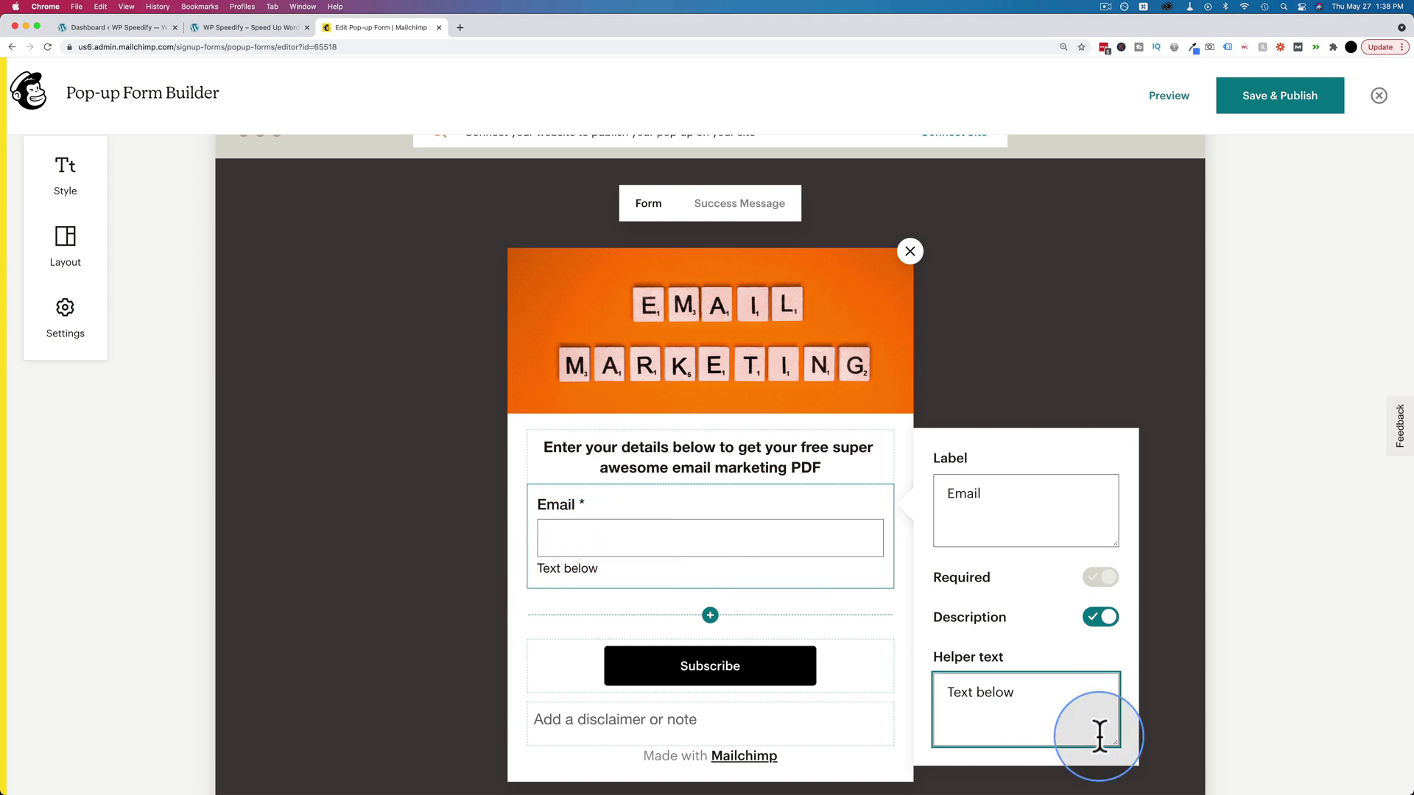
key("super+a")
key("BackSpace")
left_click(1102, 617)
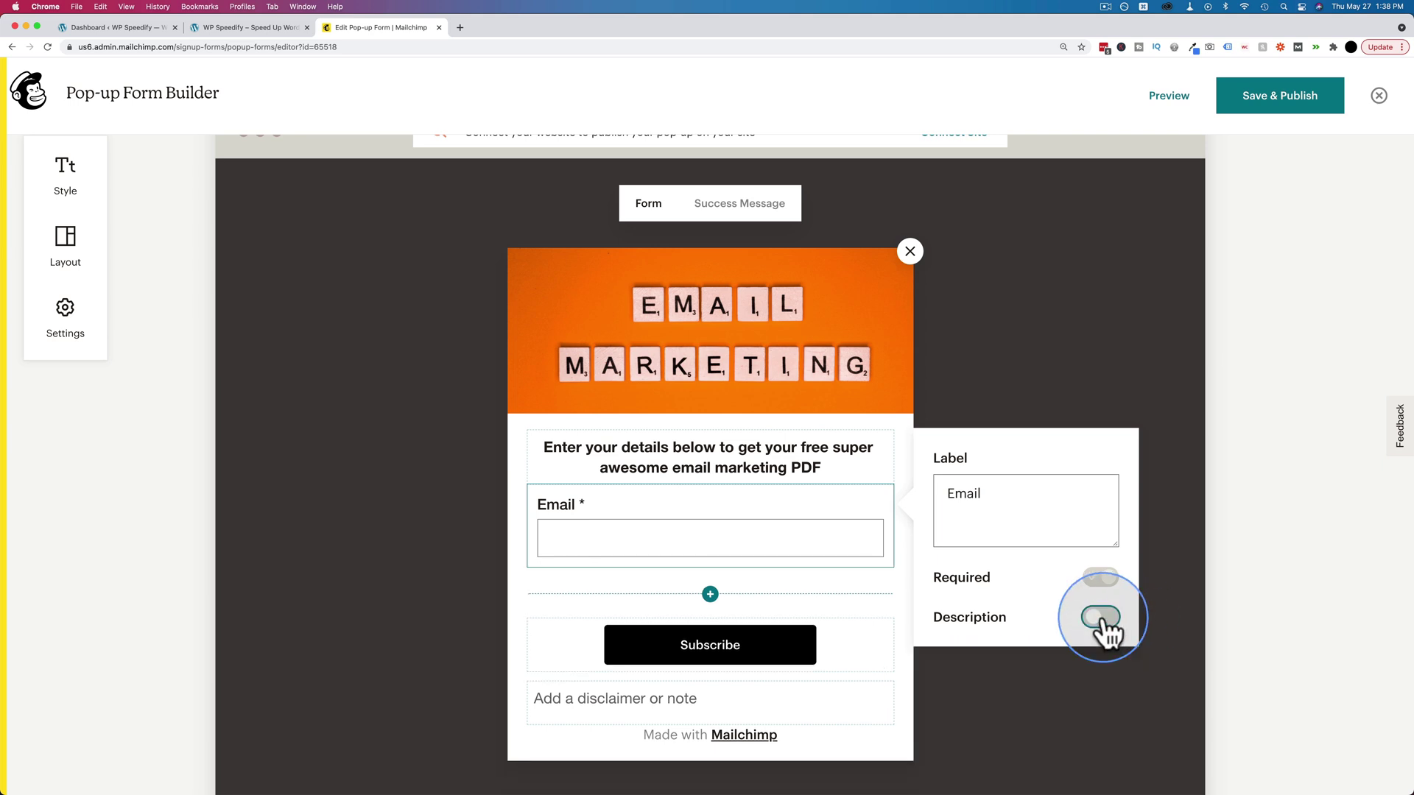
- Add an optional First Name field and move it above the Email field
left_click(710, 594)
left_click(557, 372)
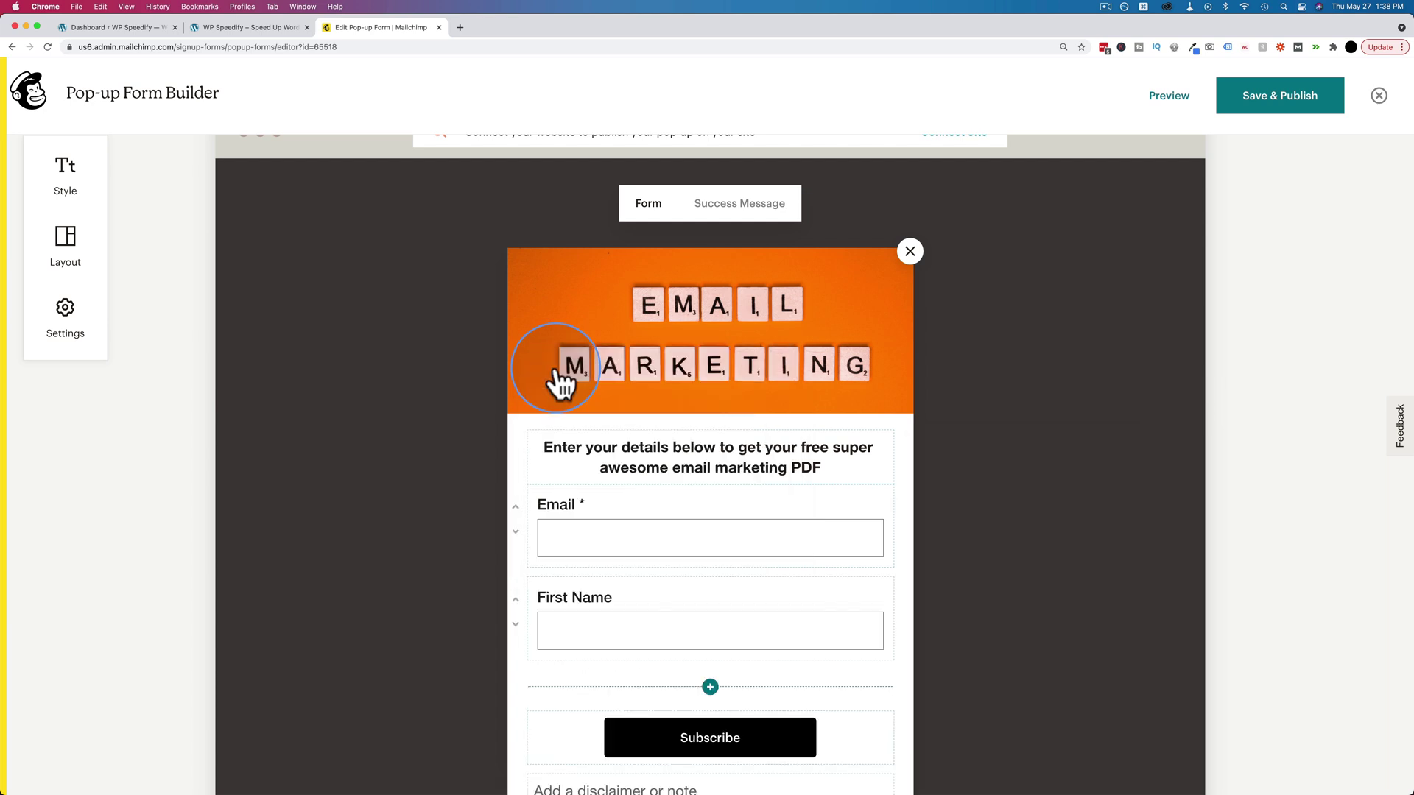
left_click(515, 600)
left_click(660, 516)
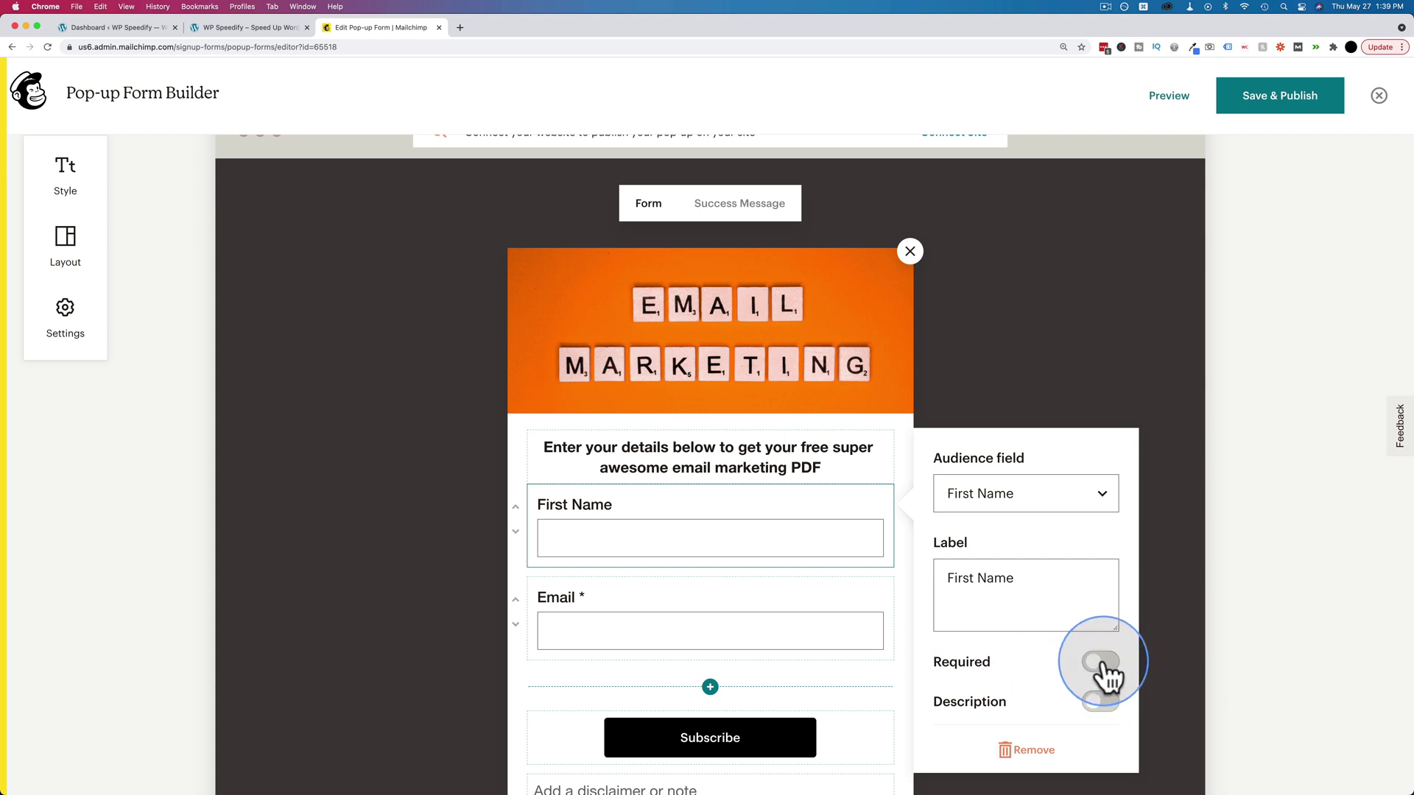
left_click(637, 596)
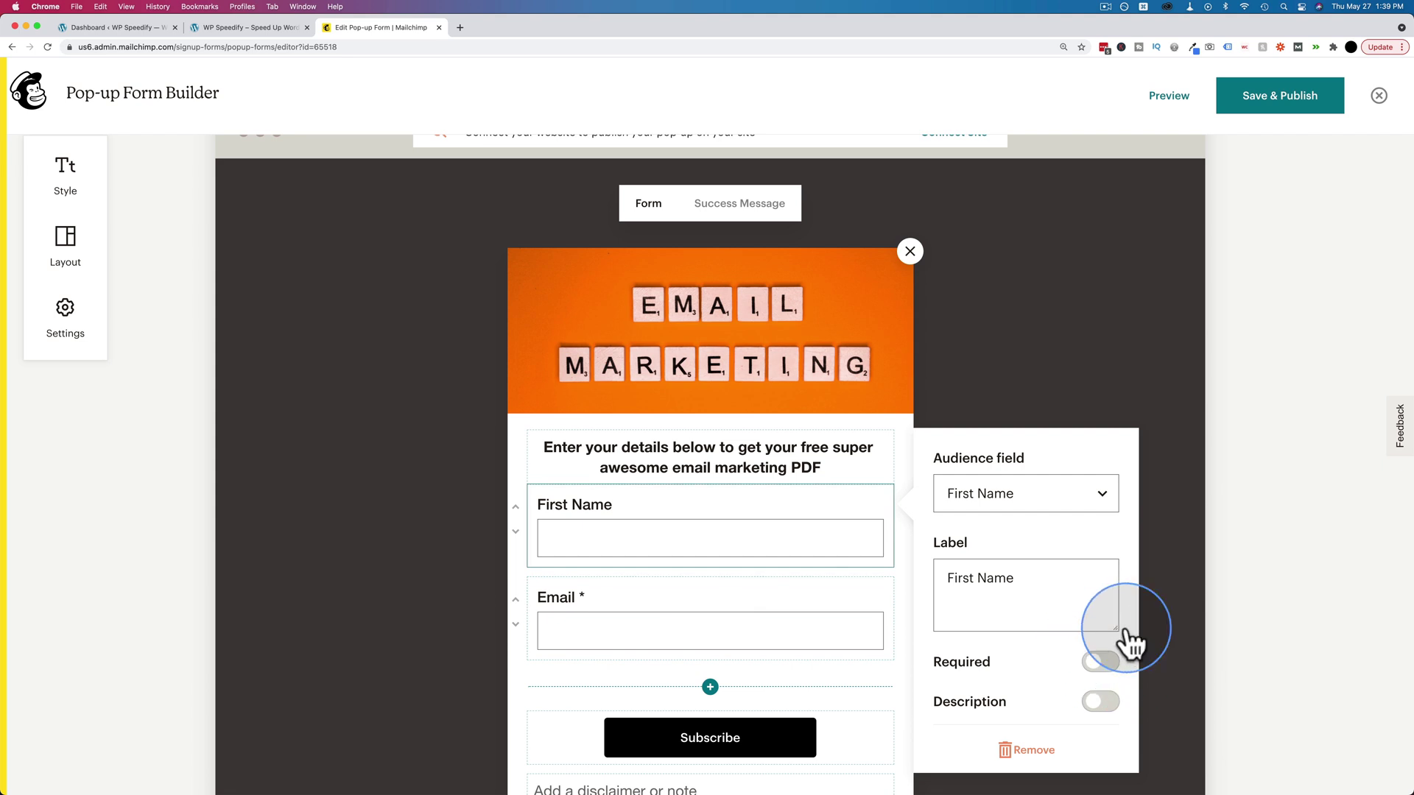
left_click(1164, 643)
scroll(771, 578, "down", 3)
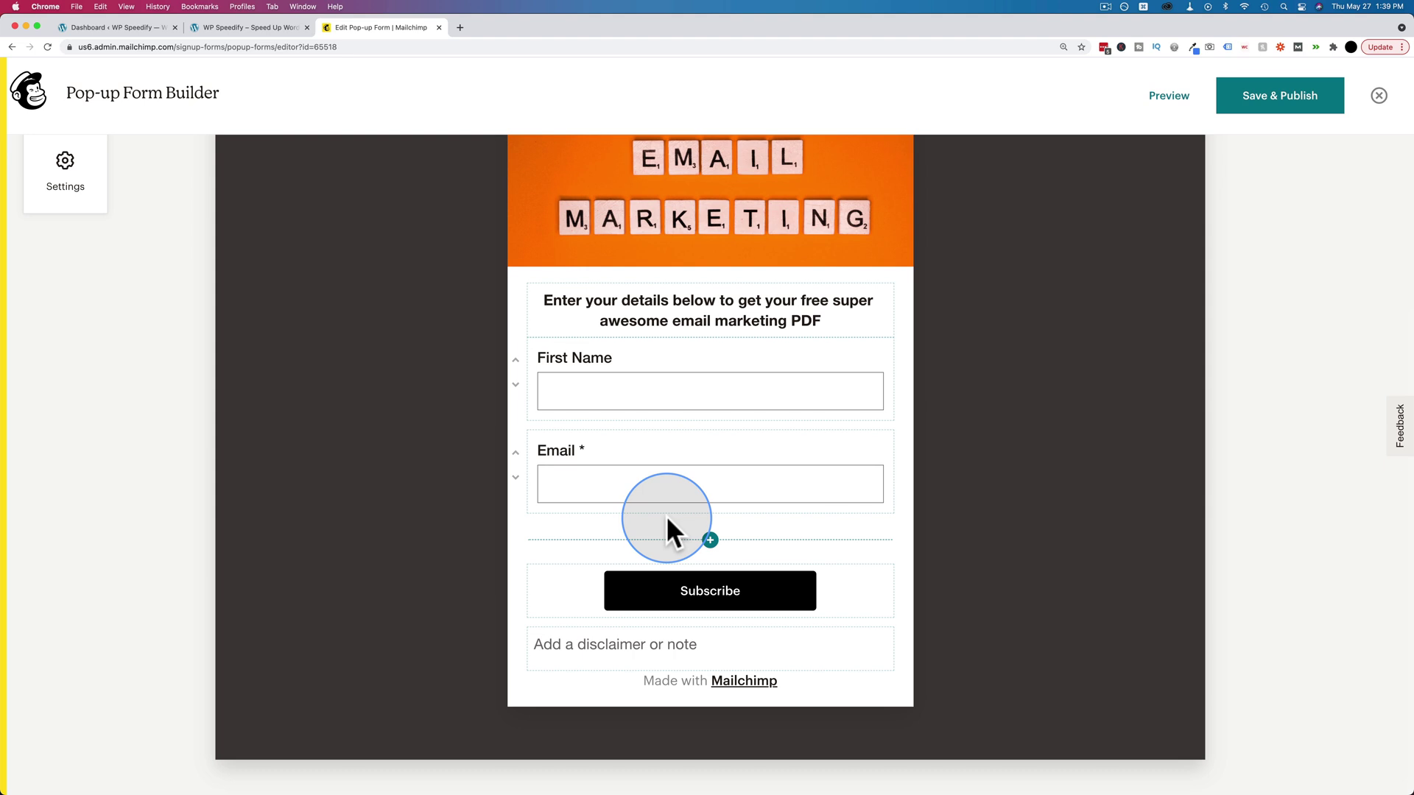
- Add a Birthday field below Email, then remove it again
left_click(710, 539)
left_click(571, 475)
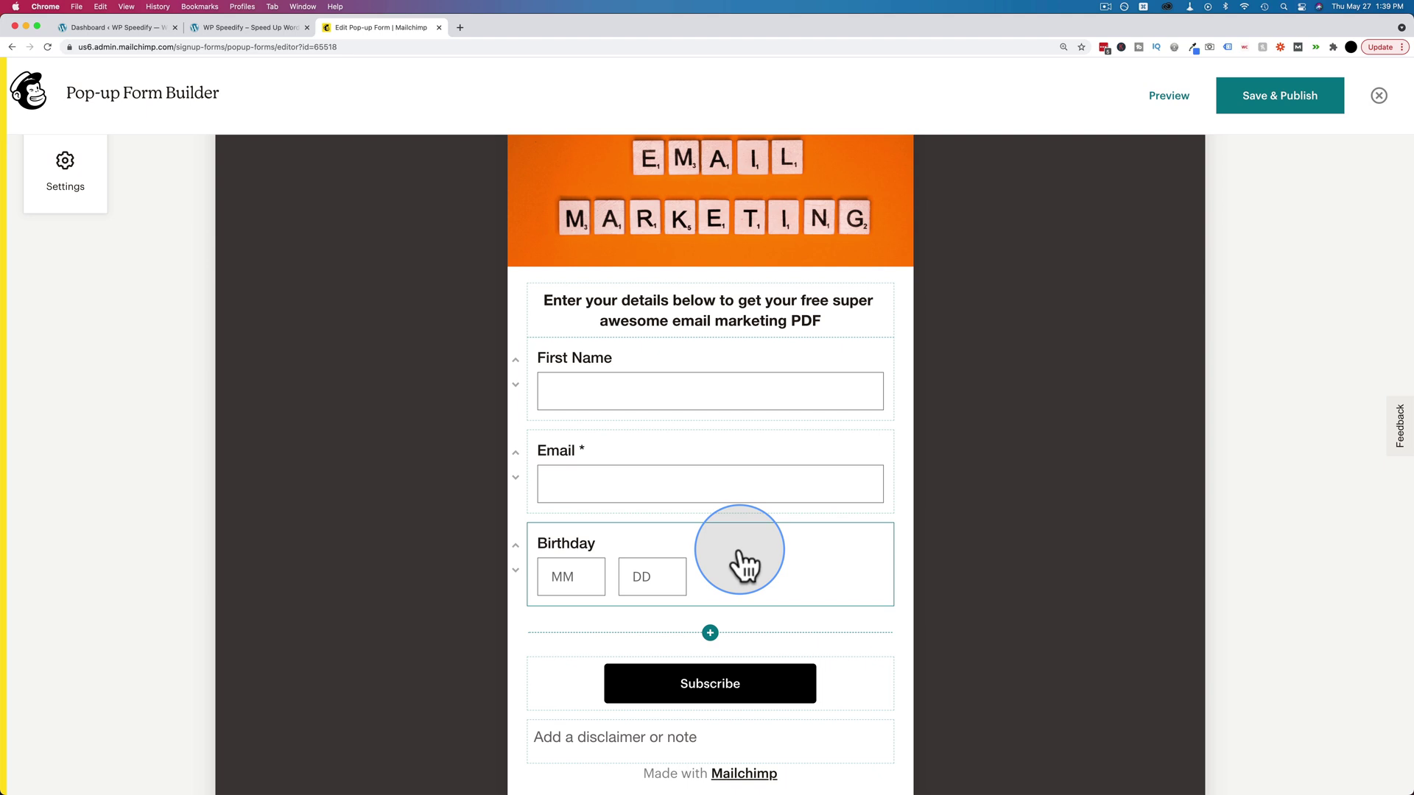
left_click(710, 633)
left_click(633, 629)
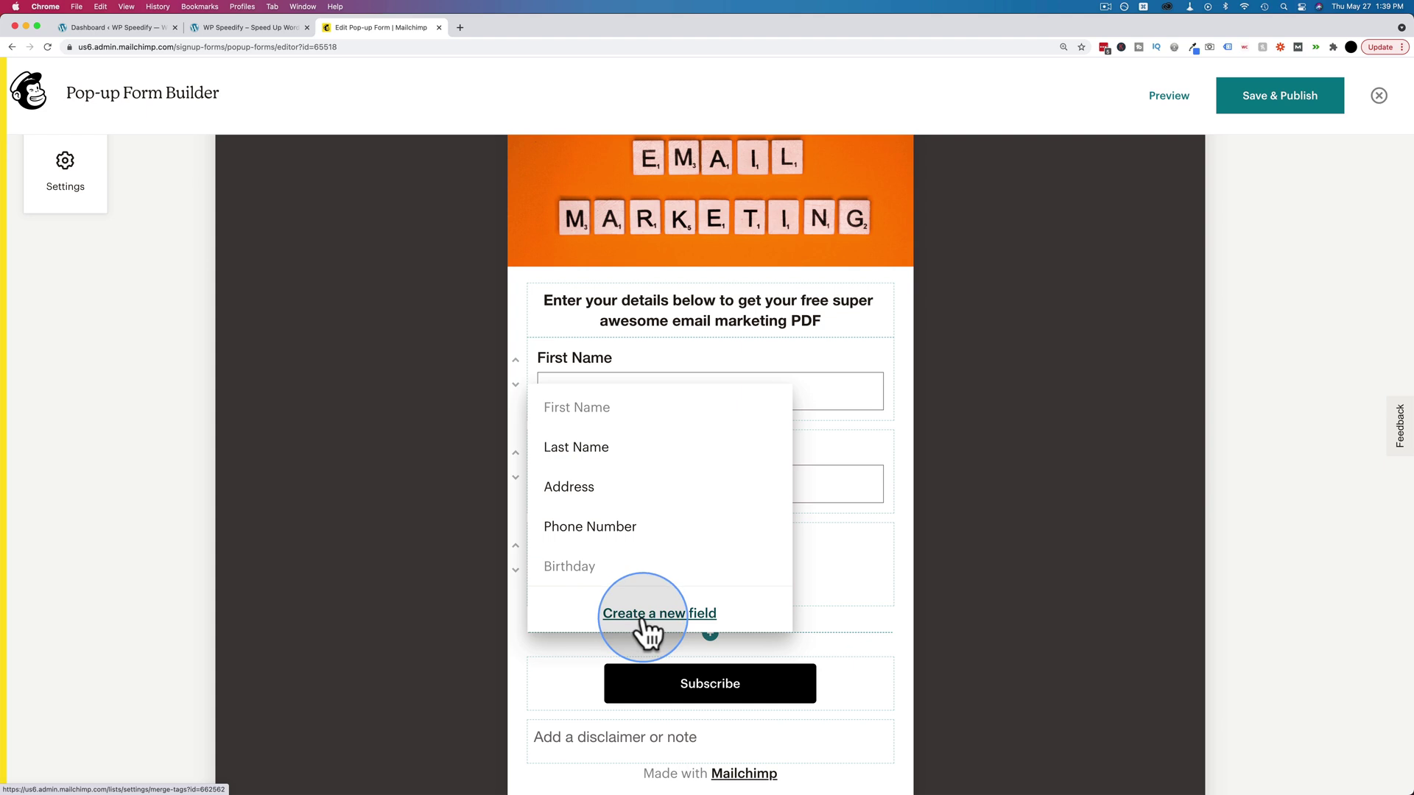
left_click(423, 599)
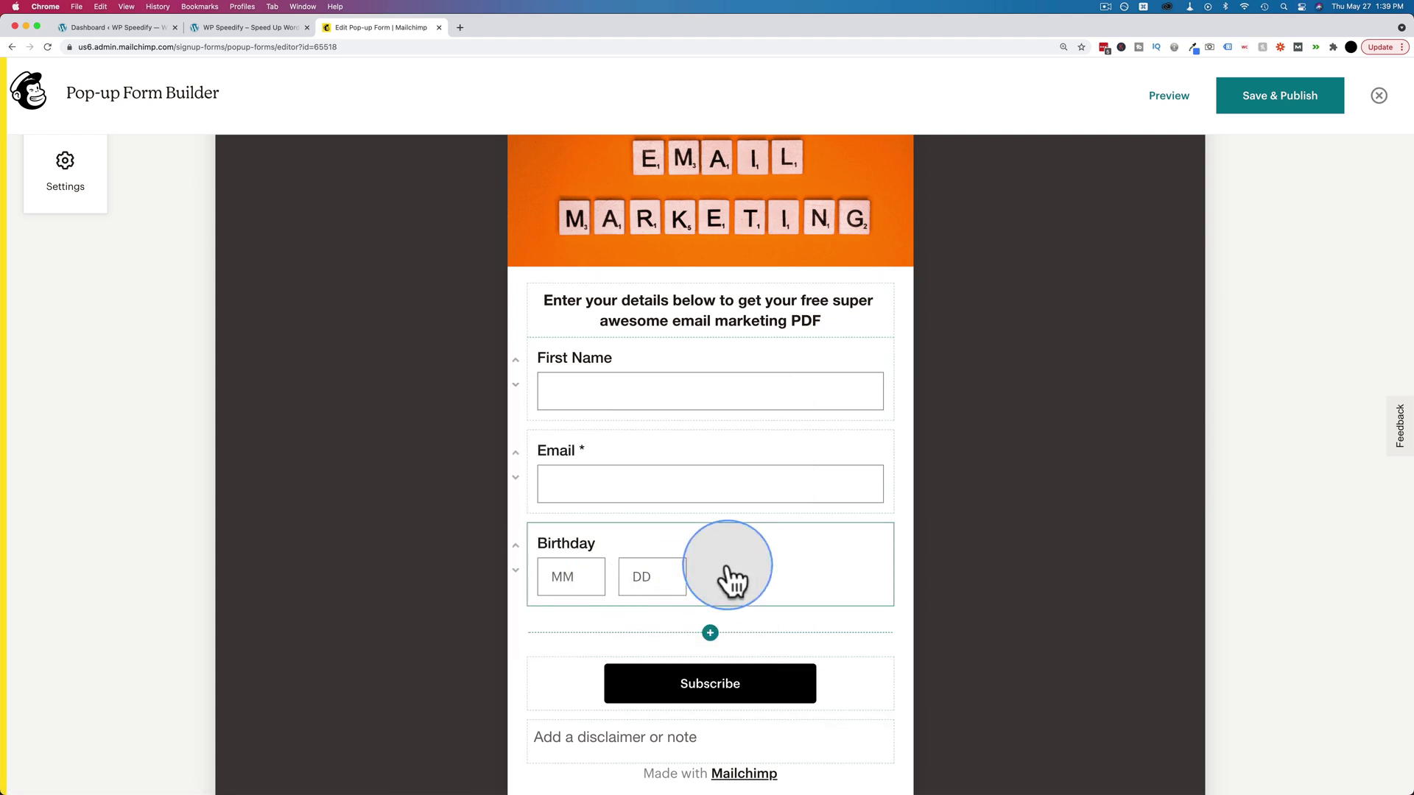
left_click(726, 577)
left_click(1014, 770)
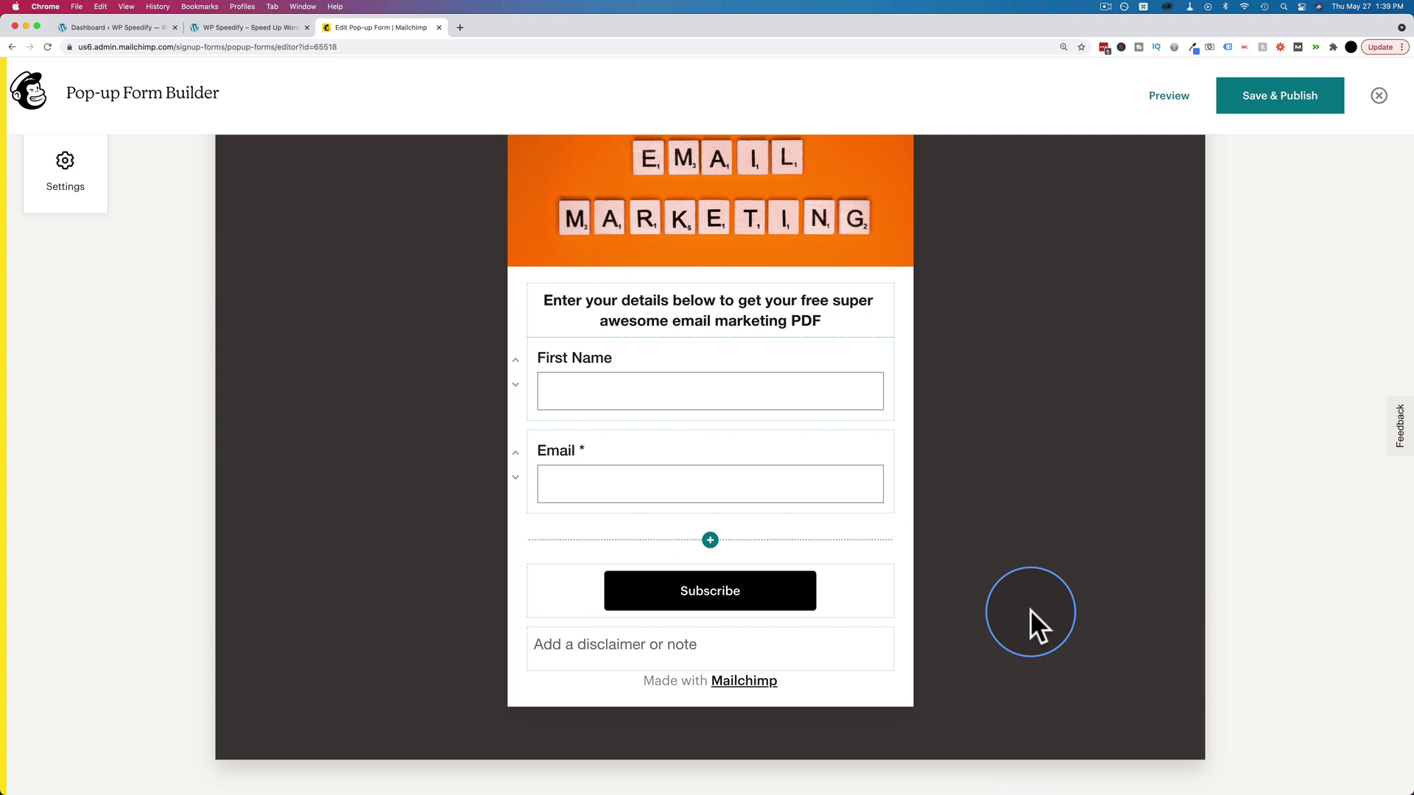
- Relabel the Subscribe button to 'Send Me My PDF!'
left_click(676, 591)
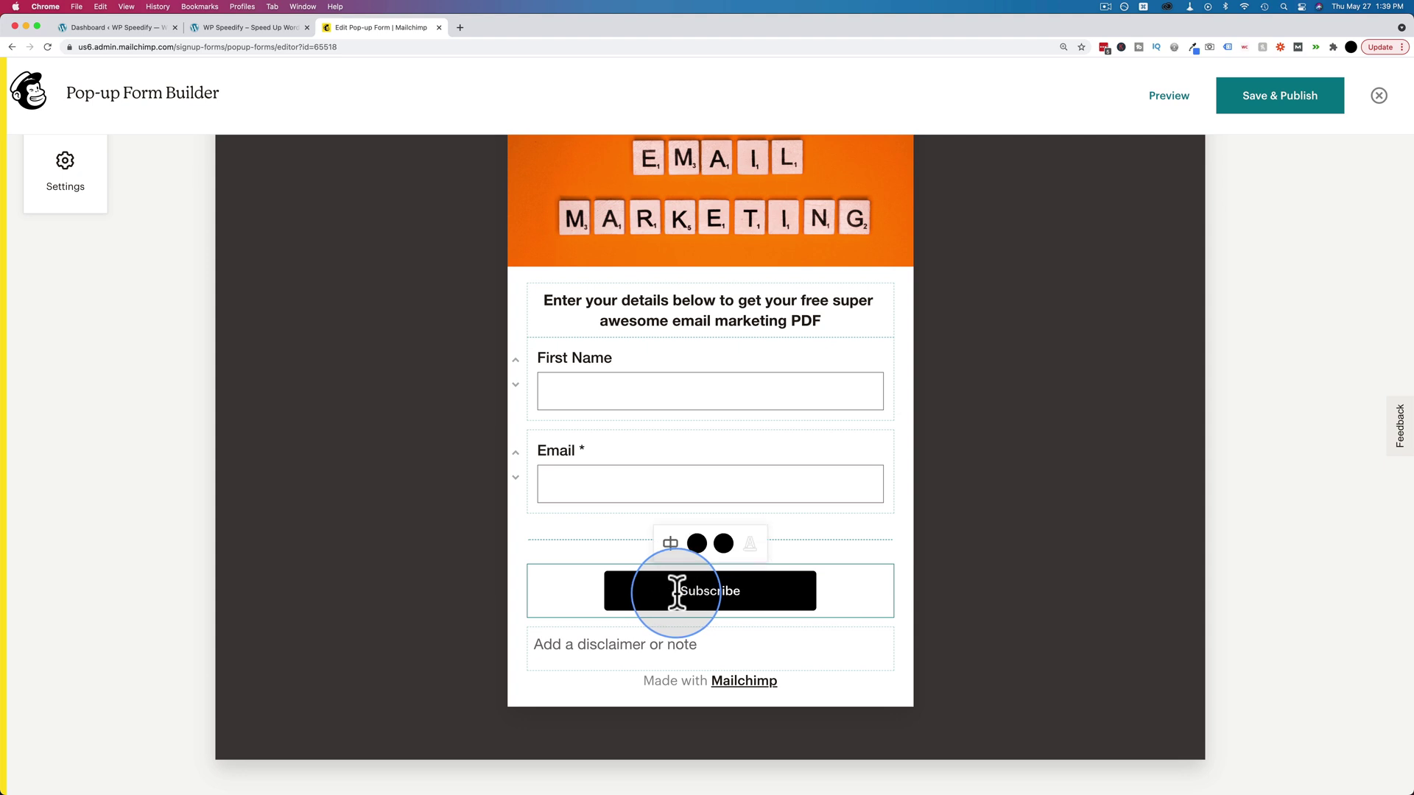
double_click(732, 589)
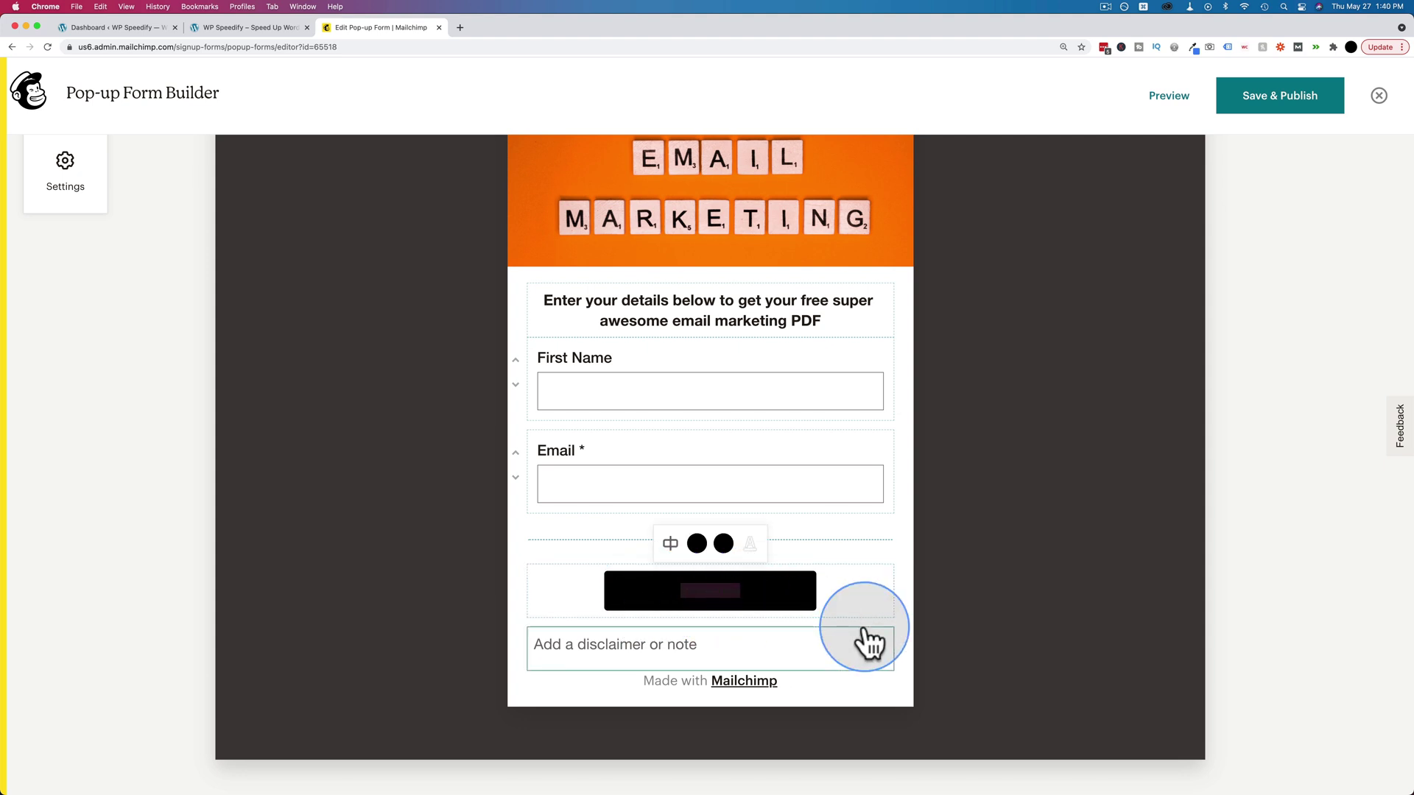
type("Send Me")
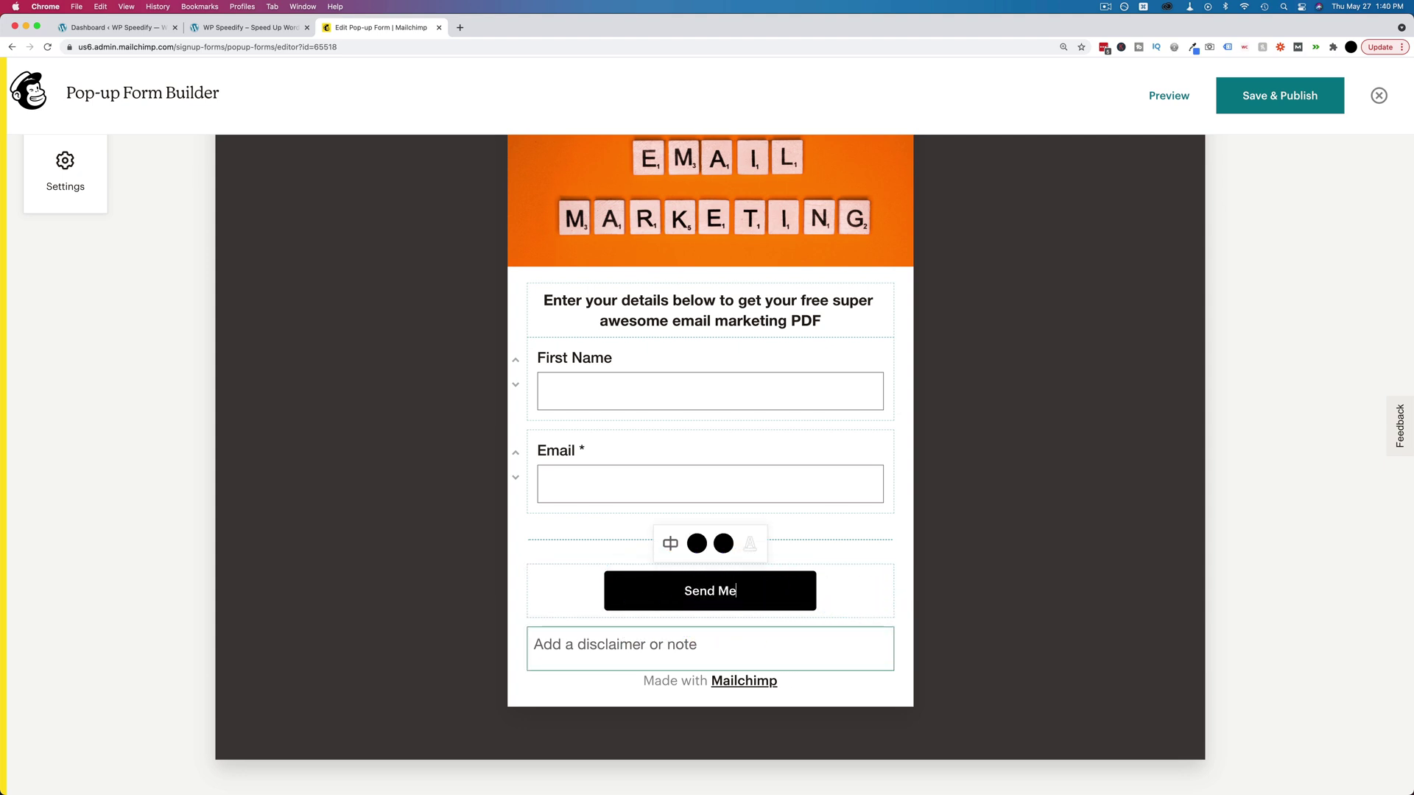
type(" My PDF!")
- Set both button colours to green, lightening the shade to 9BED41
left_click(696, 546)
left_click(711, 360)
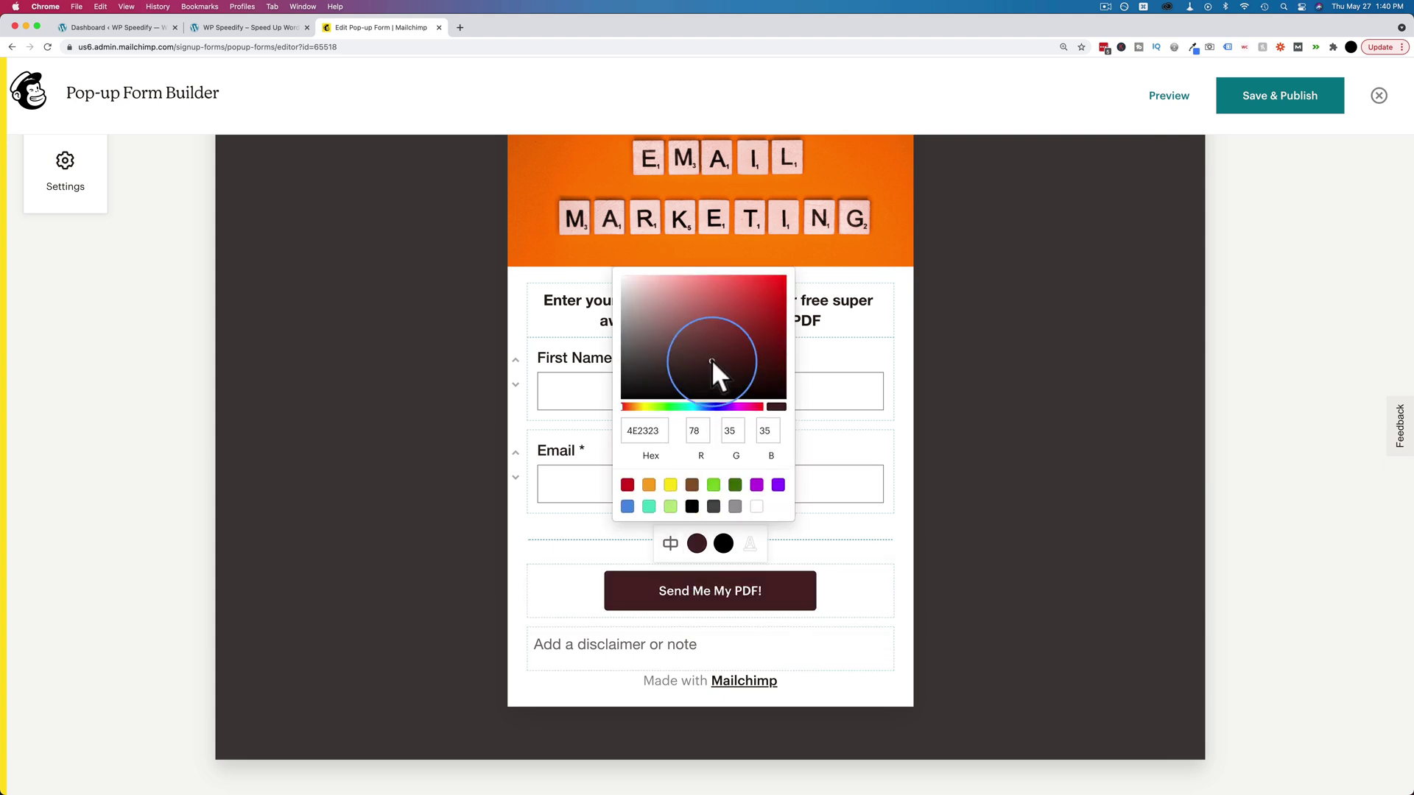
left_click(714, 488)
left_click(723, 546)
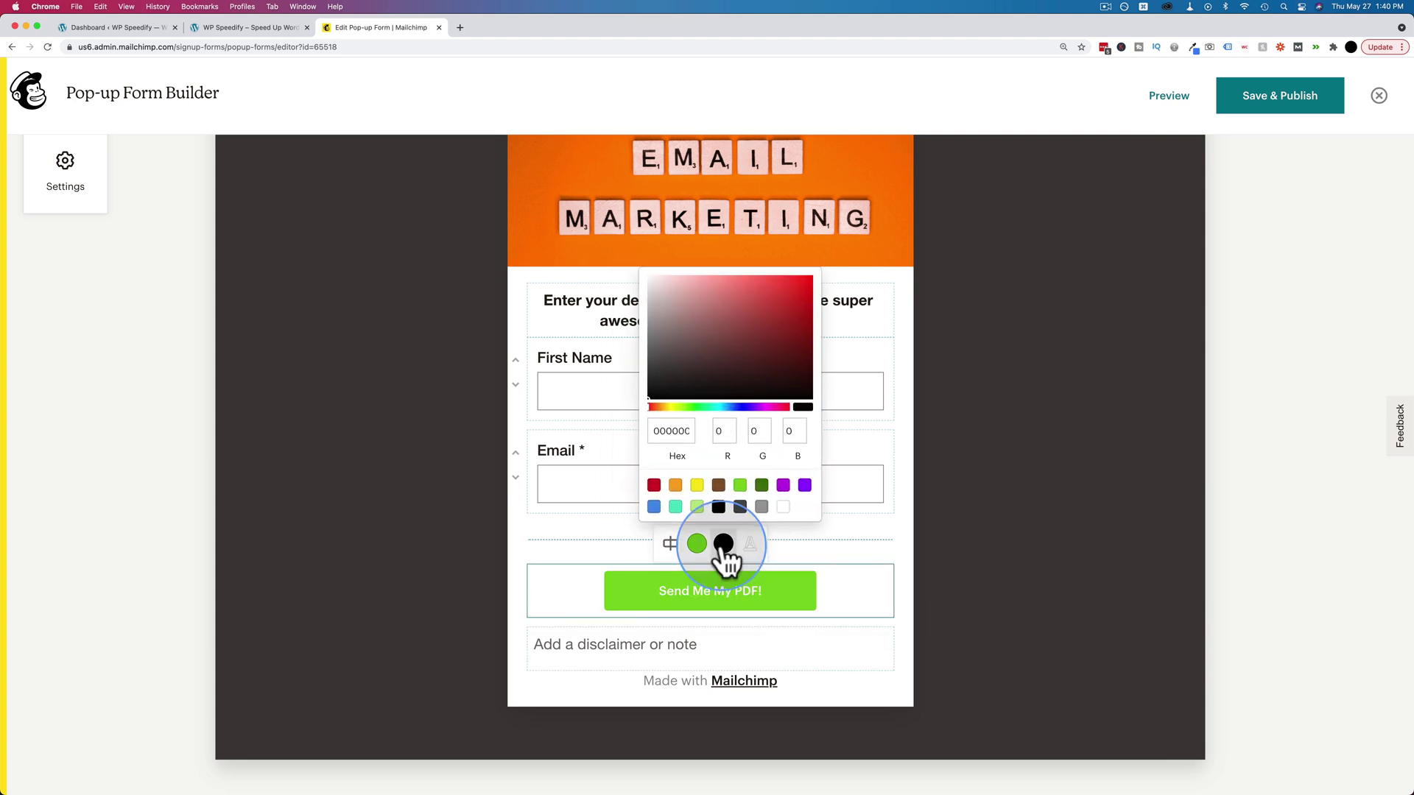
left_click(740, 485)
left_click(767, 283)
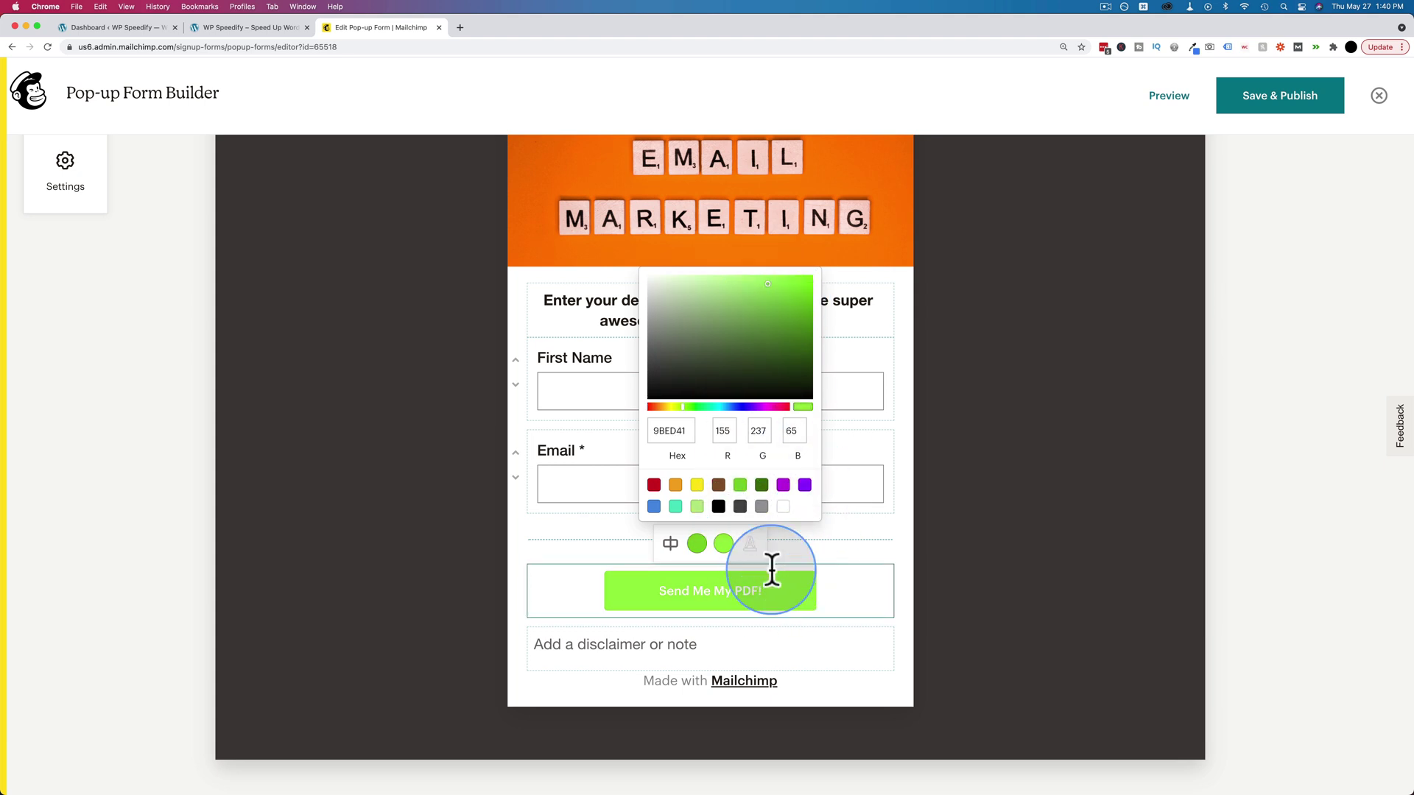
left_click(956, 532)
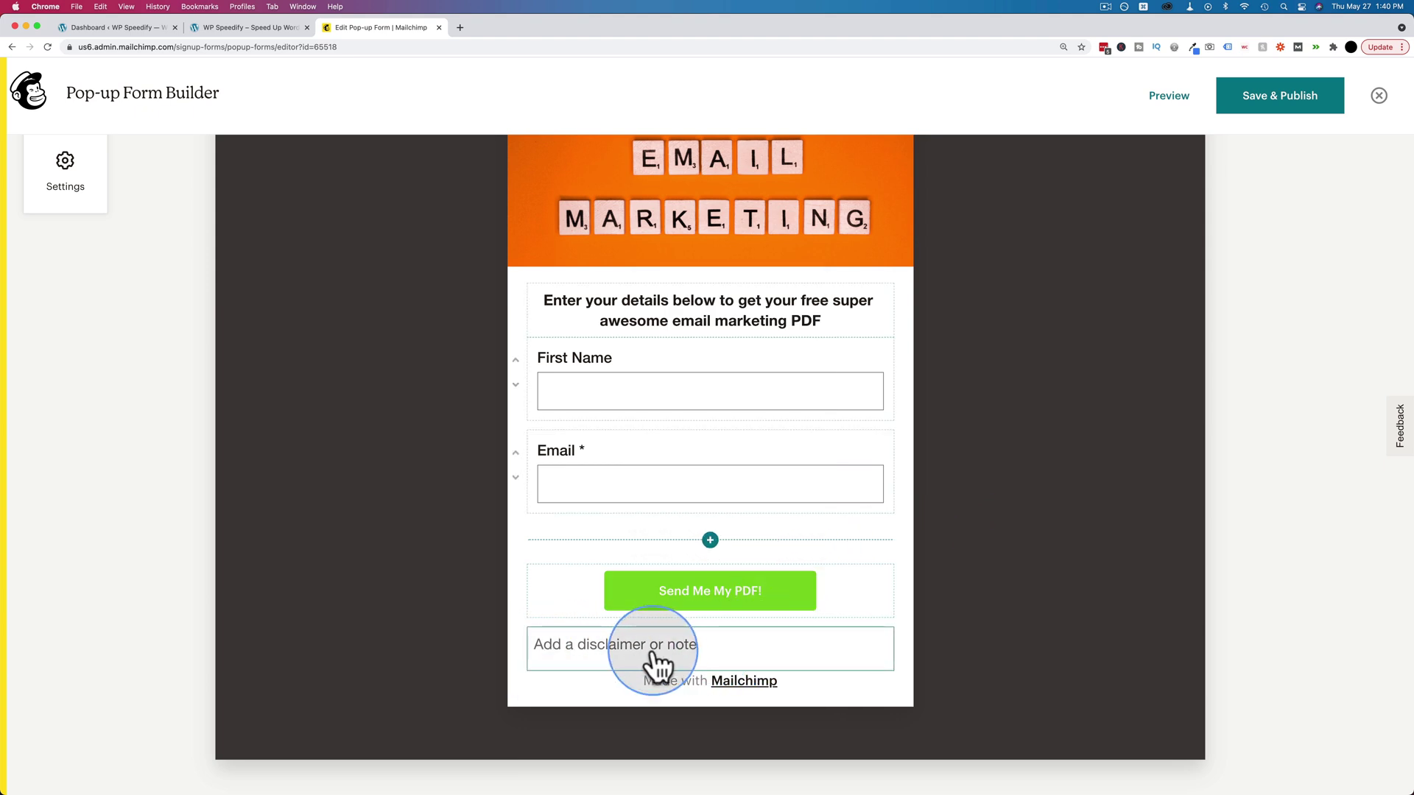
- Enter 'We will never spam you!' as the disclaimer, centred in Small text style
left_click(718, 656)
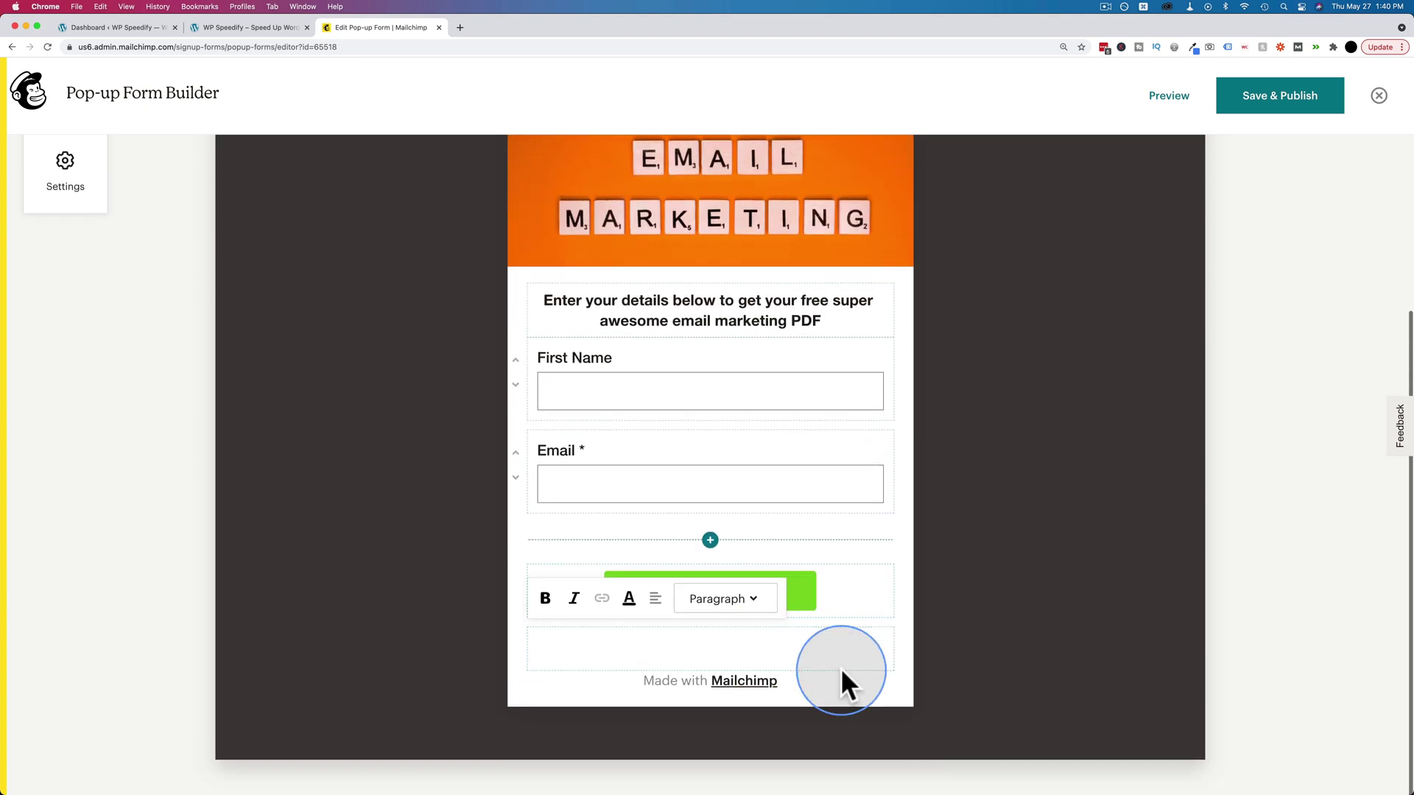
type("We will never spam you!")
left_click(654, 599)
left_click(663, 559)
left_click(751, 601)
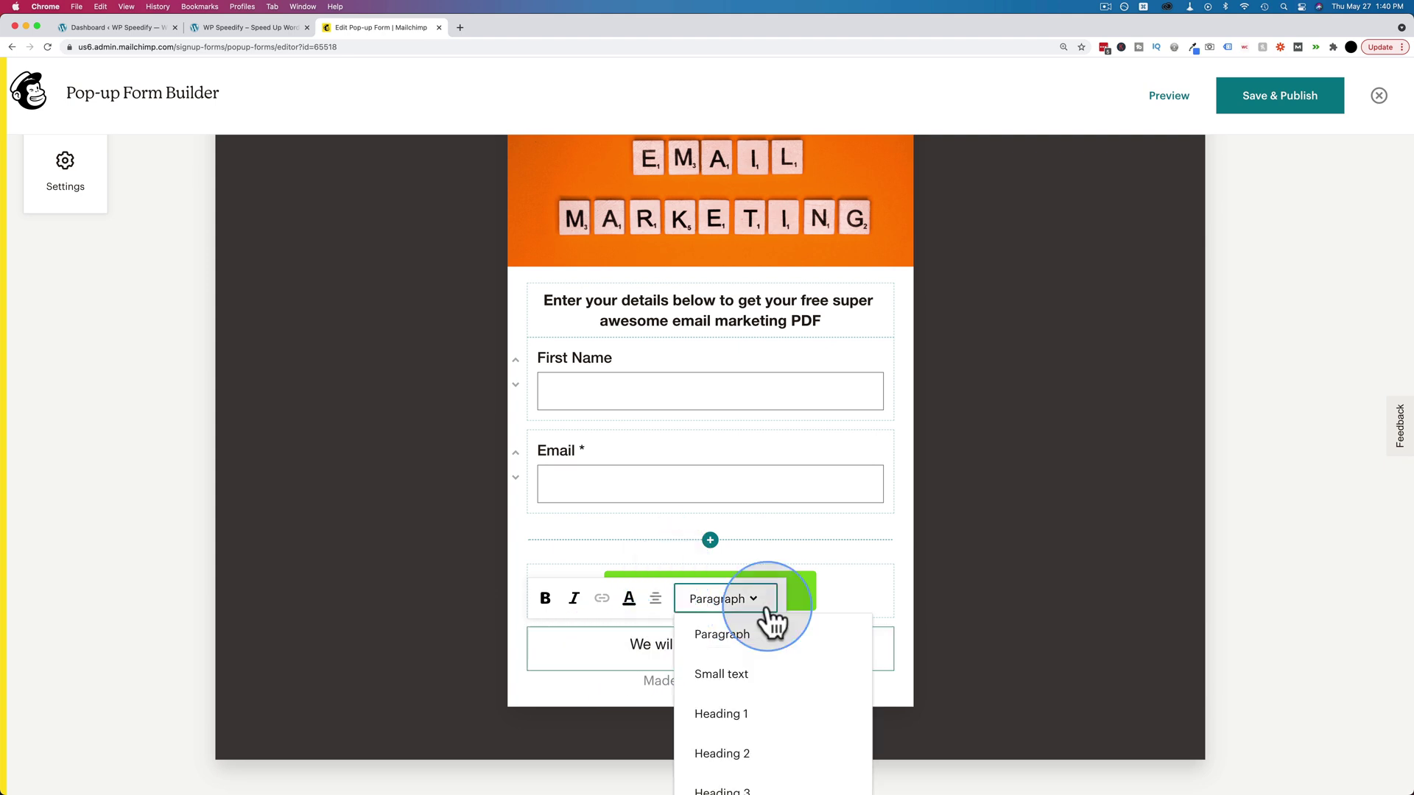
left_click(742, 676)
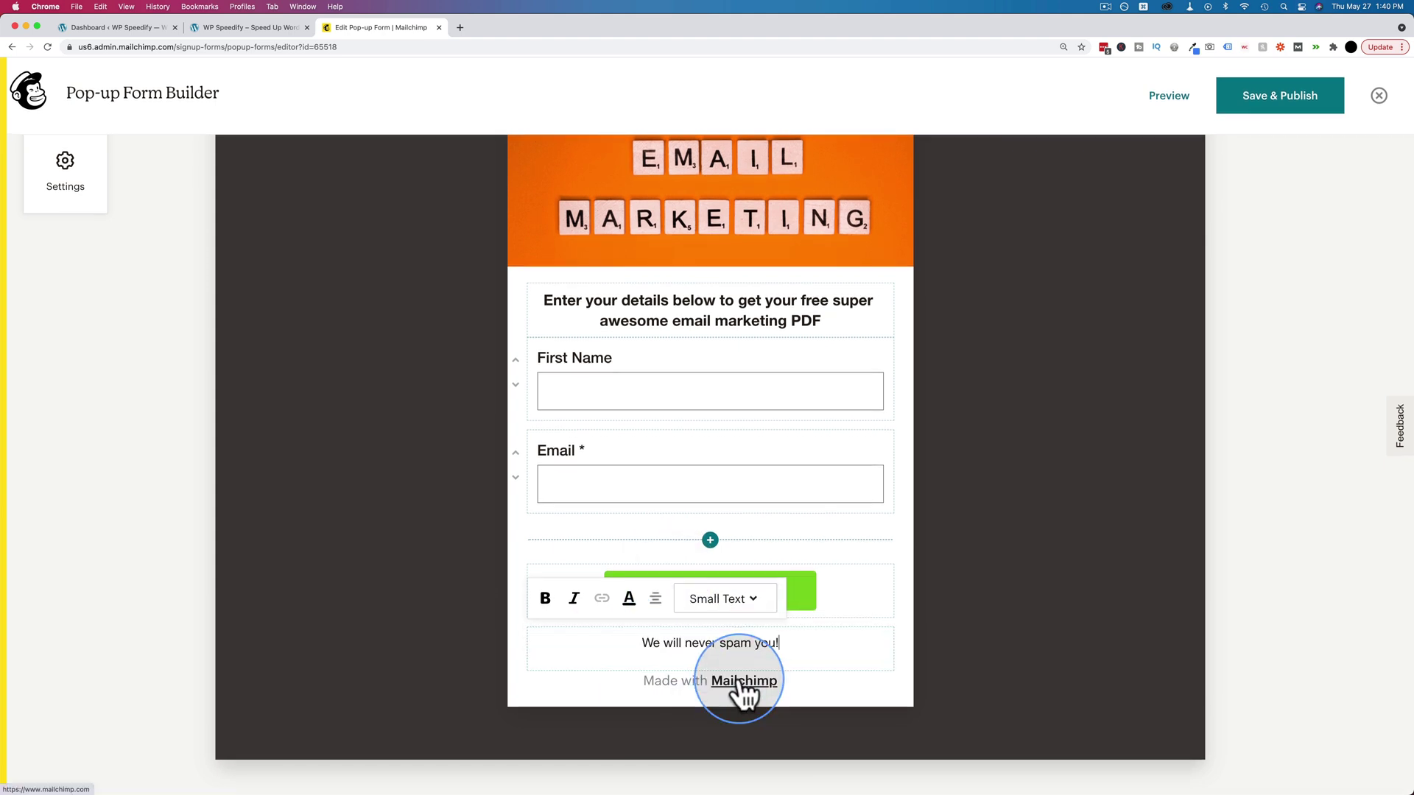
scroll(707, 707, "up", 1)
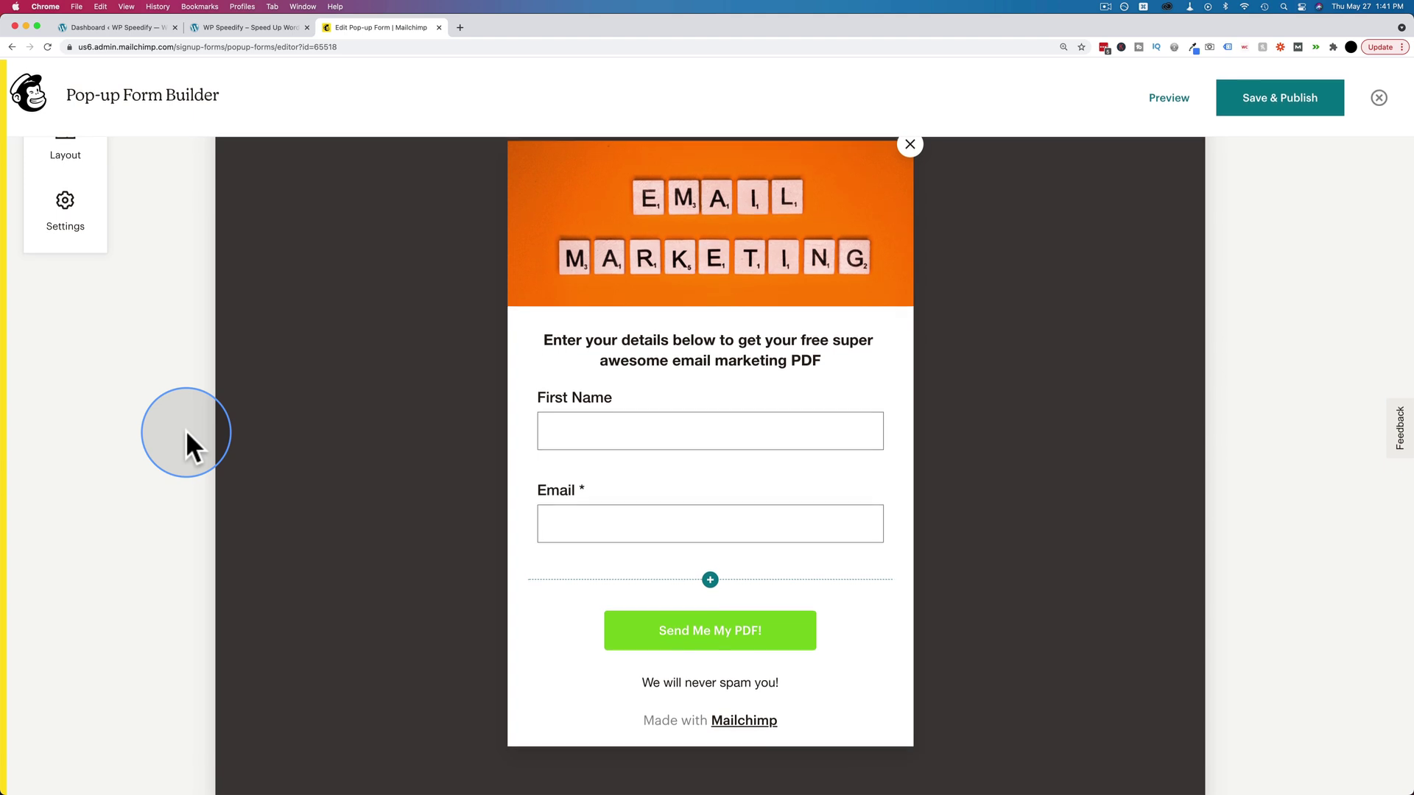
left_click(72, 218)
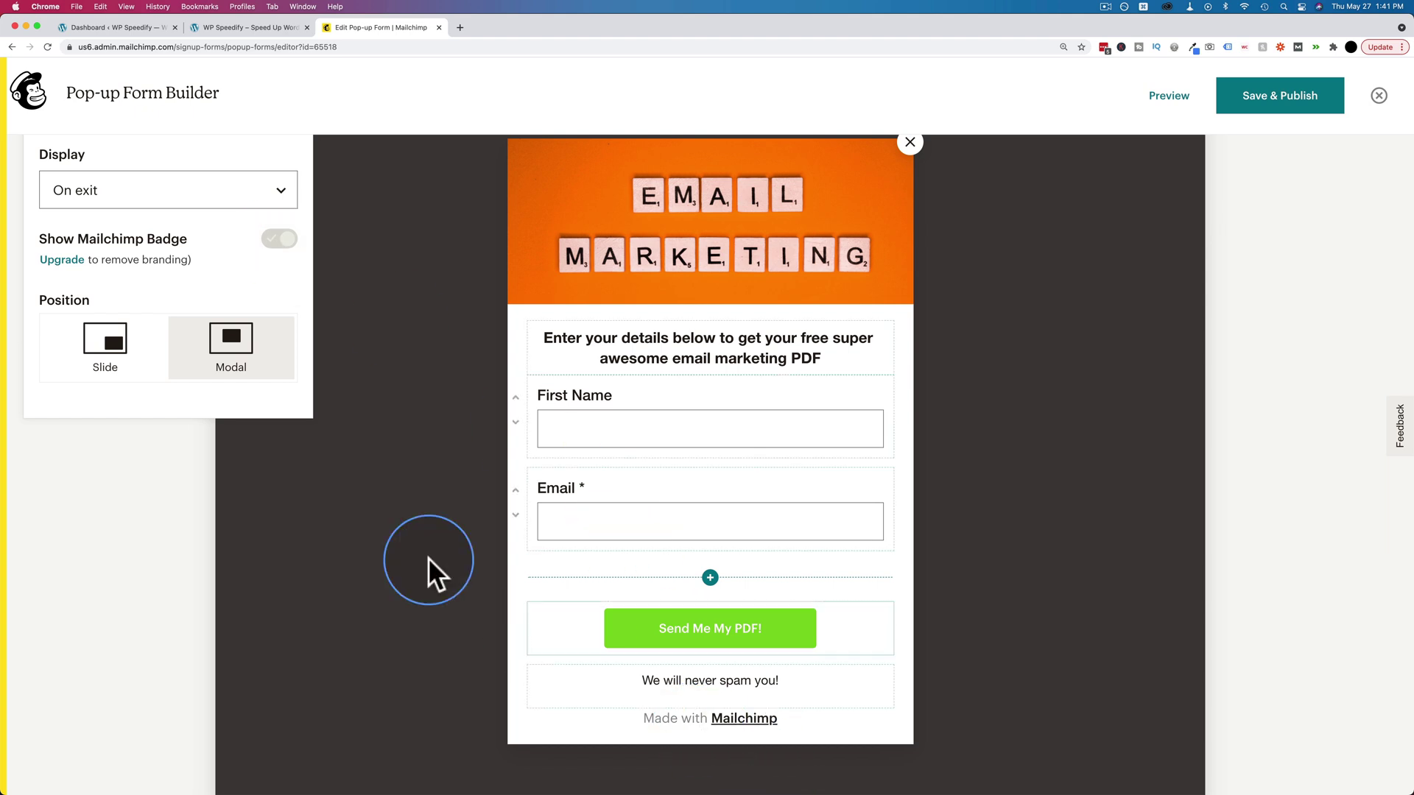
left_click(362, 508)
scroll(121, 410, "up", 3)
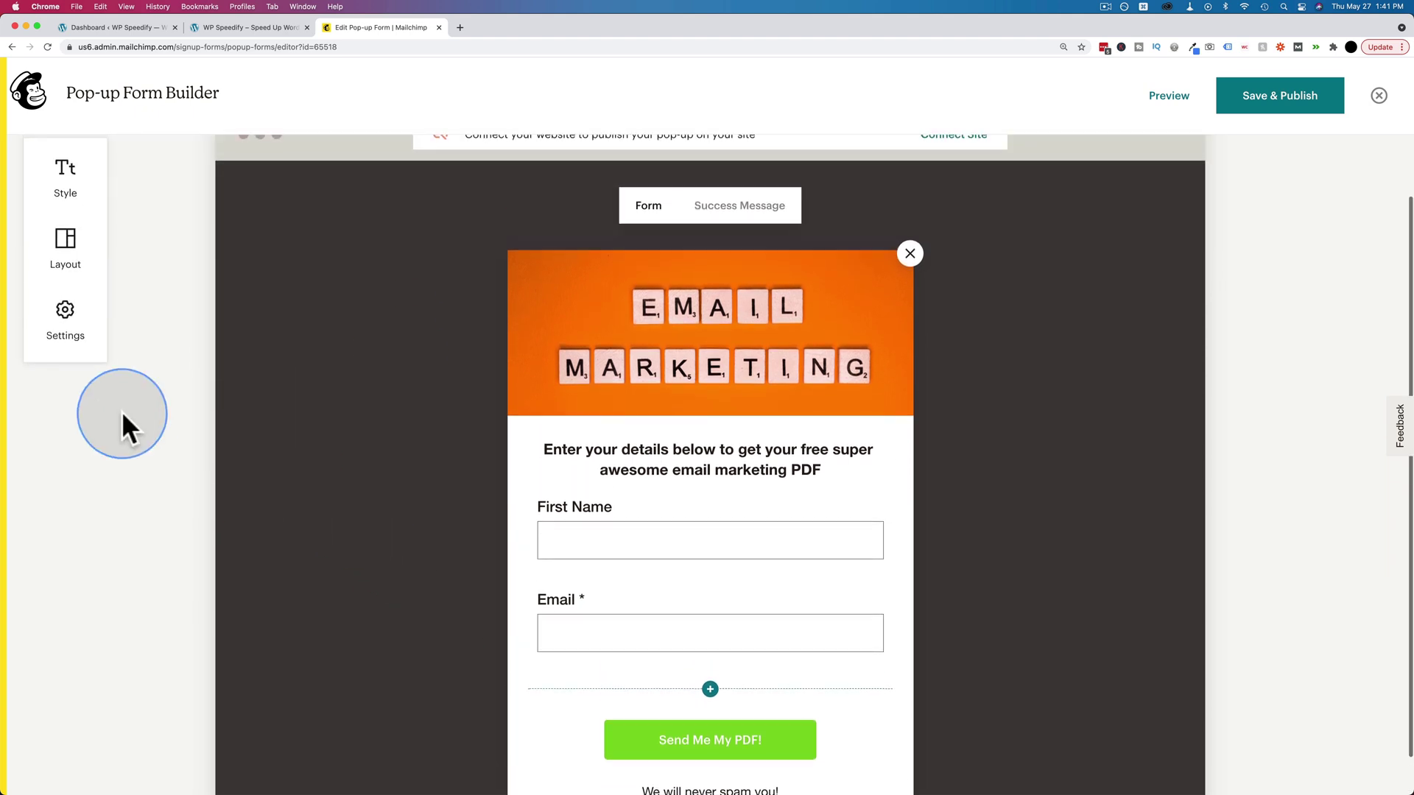
left_click(65, 175)
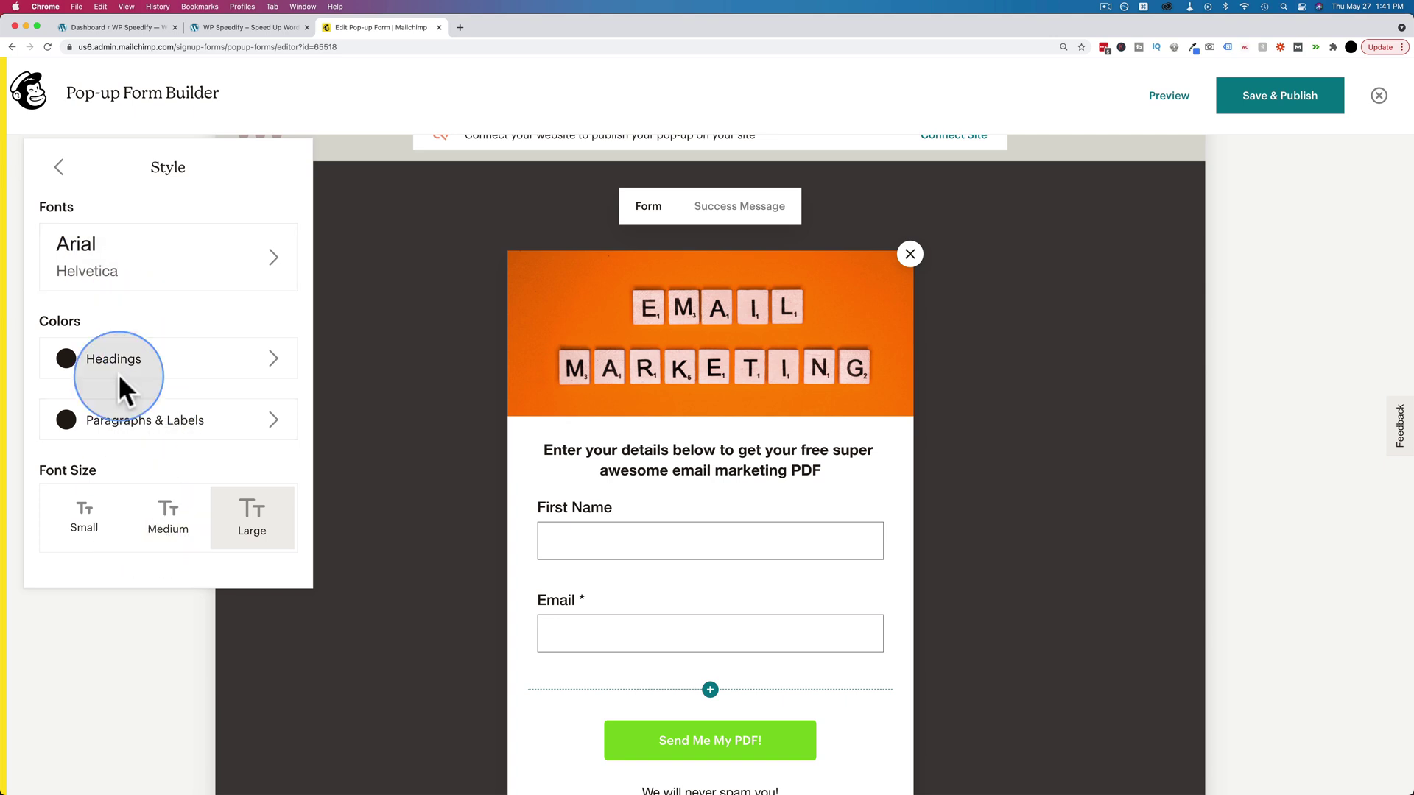
left_click(60, 168)
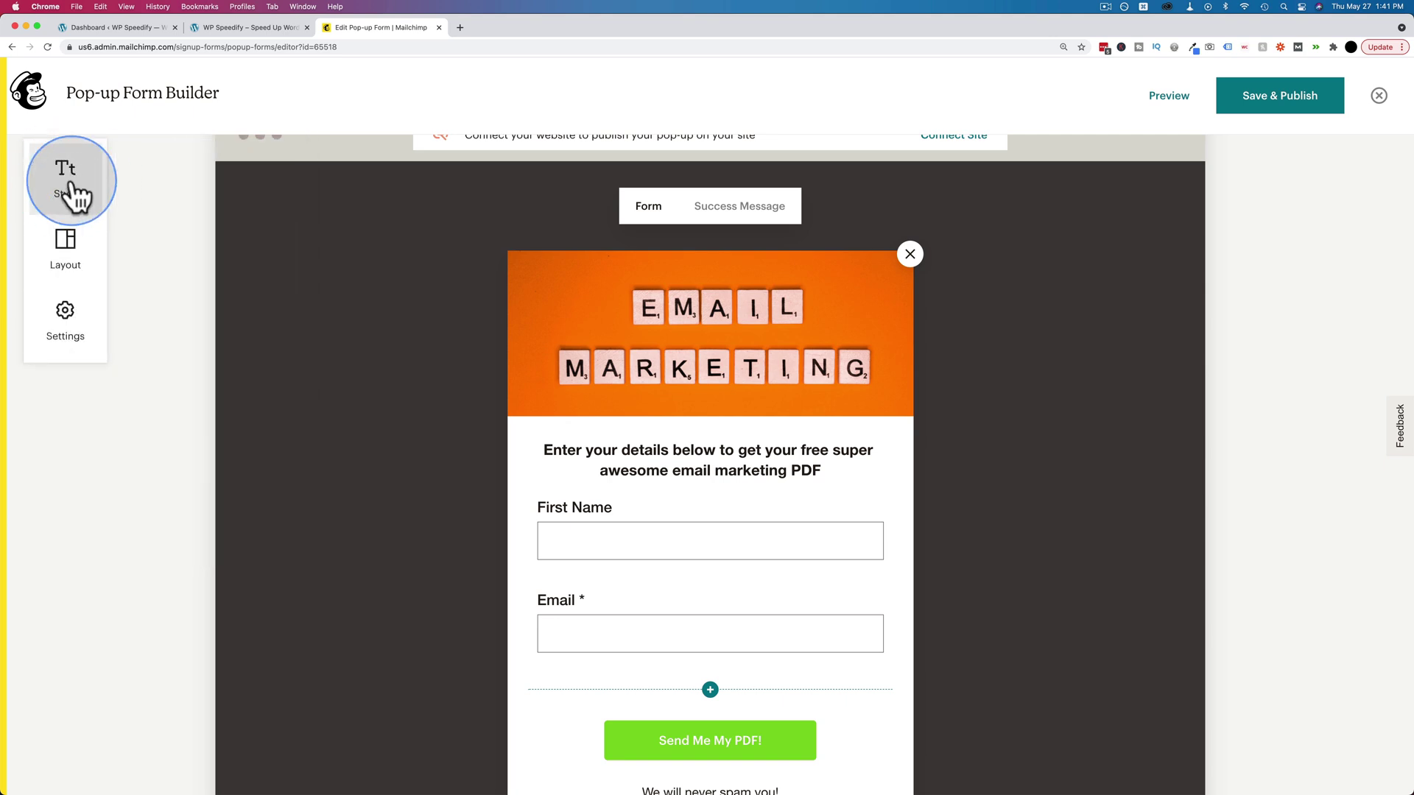
left_click(68, 184)
left_click(59, 170)
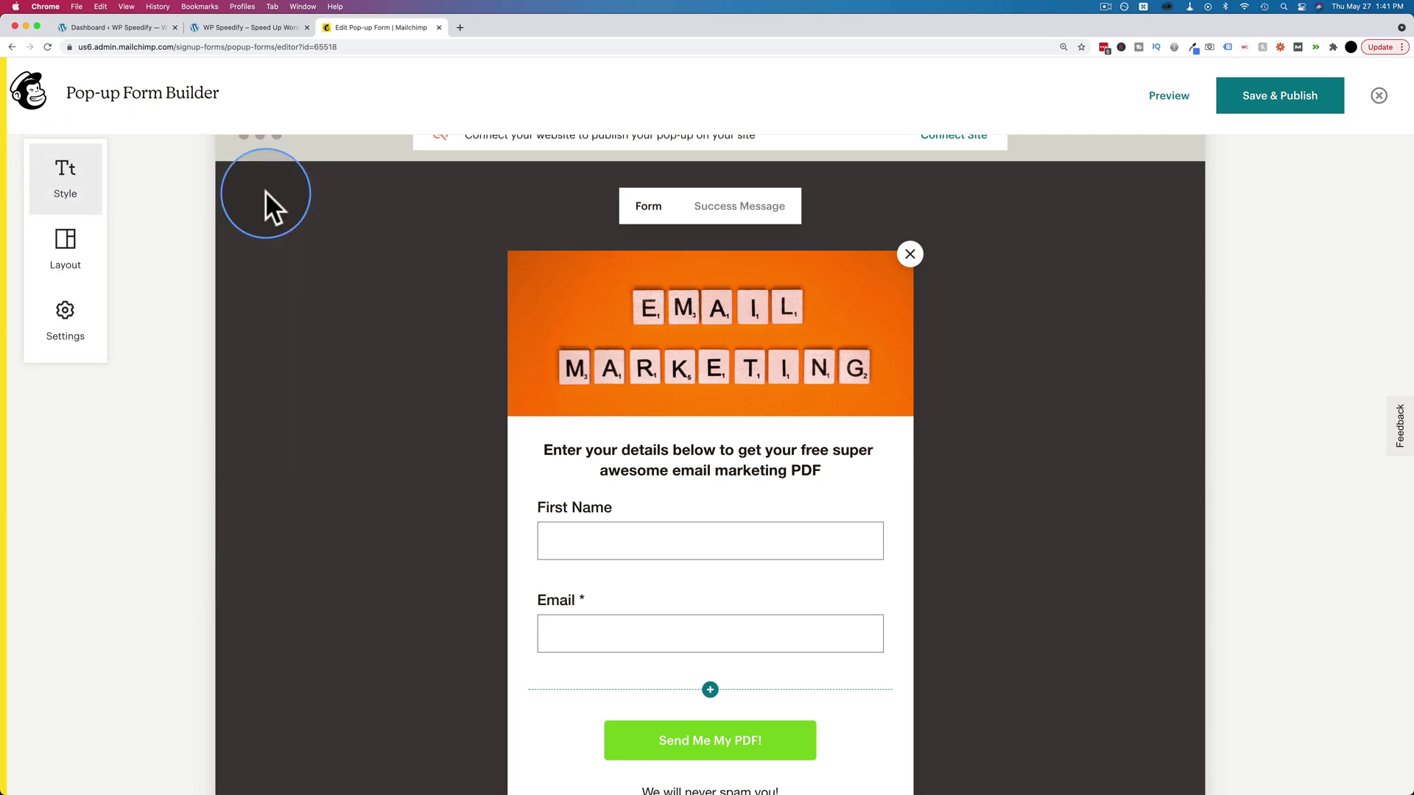
- Paste 'Thanks! Check your email inbox for your free PDF!' as the centred success message
left_click(748, 211)
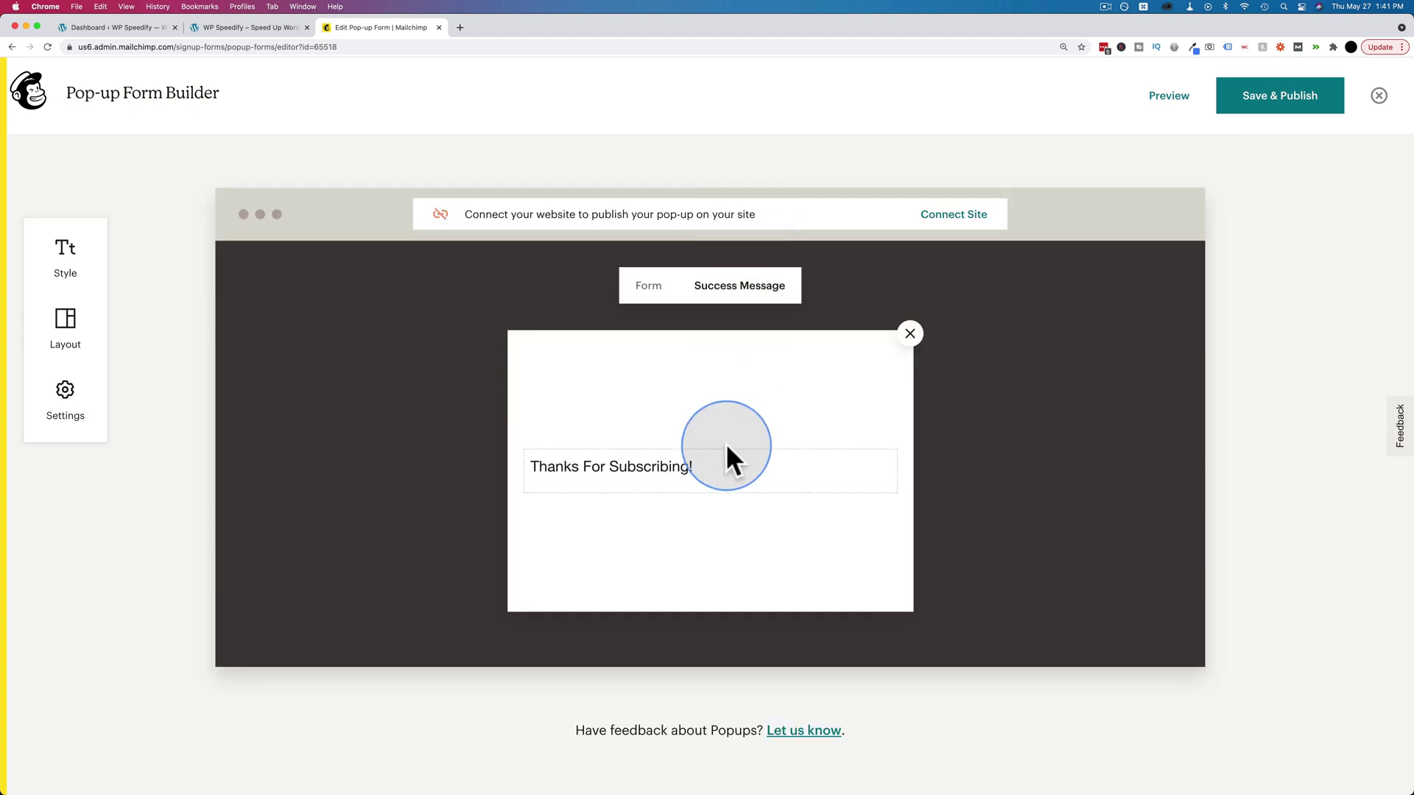
left_click(718, 473)
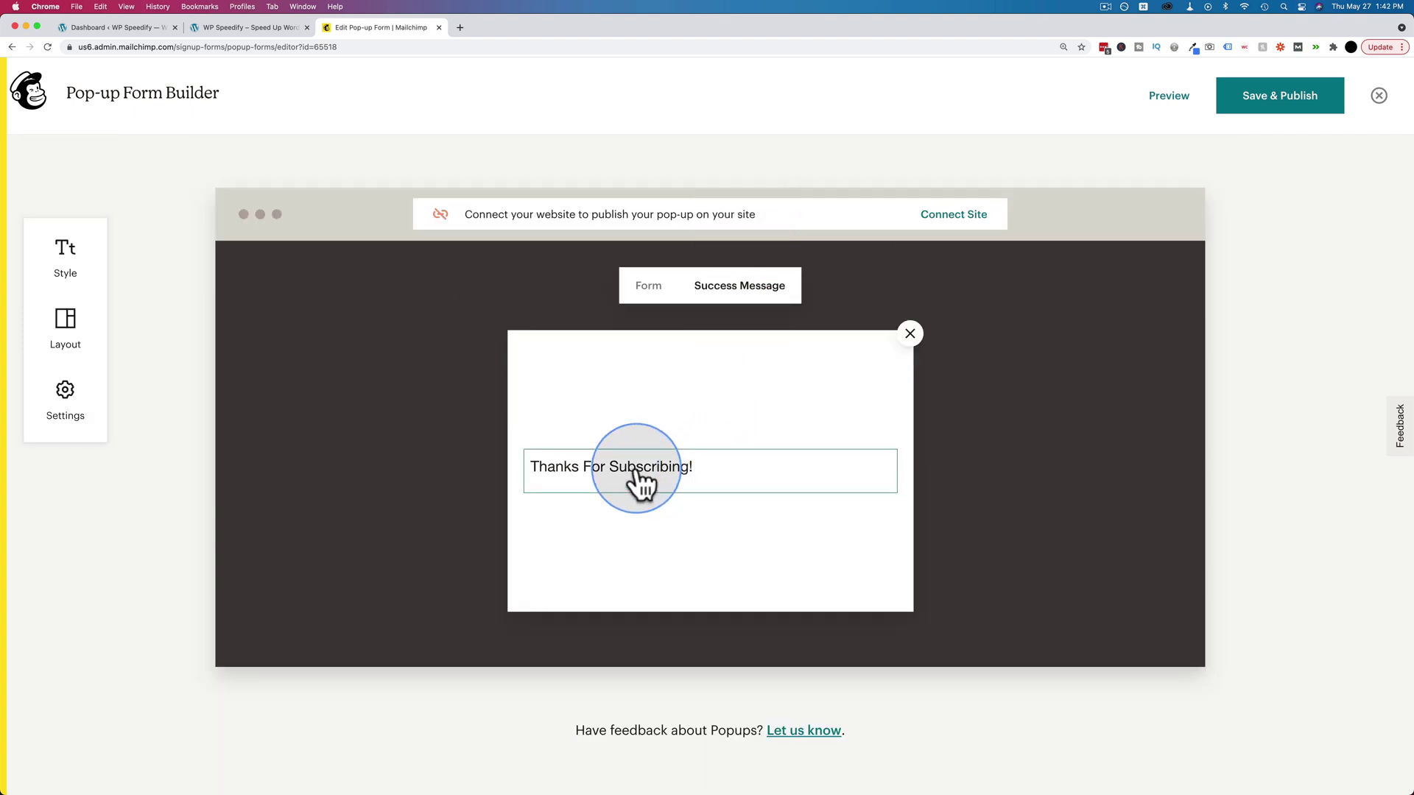
triple_click(651, 472)
type("Thanks! Check your email inbox for your free PDF!")
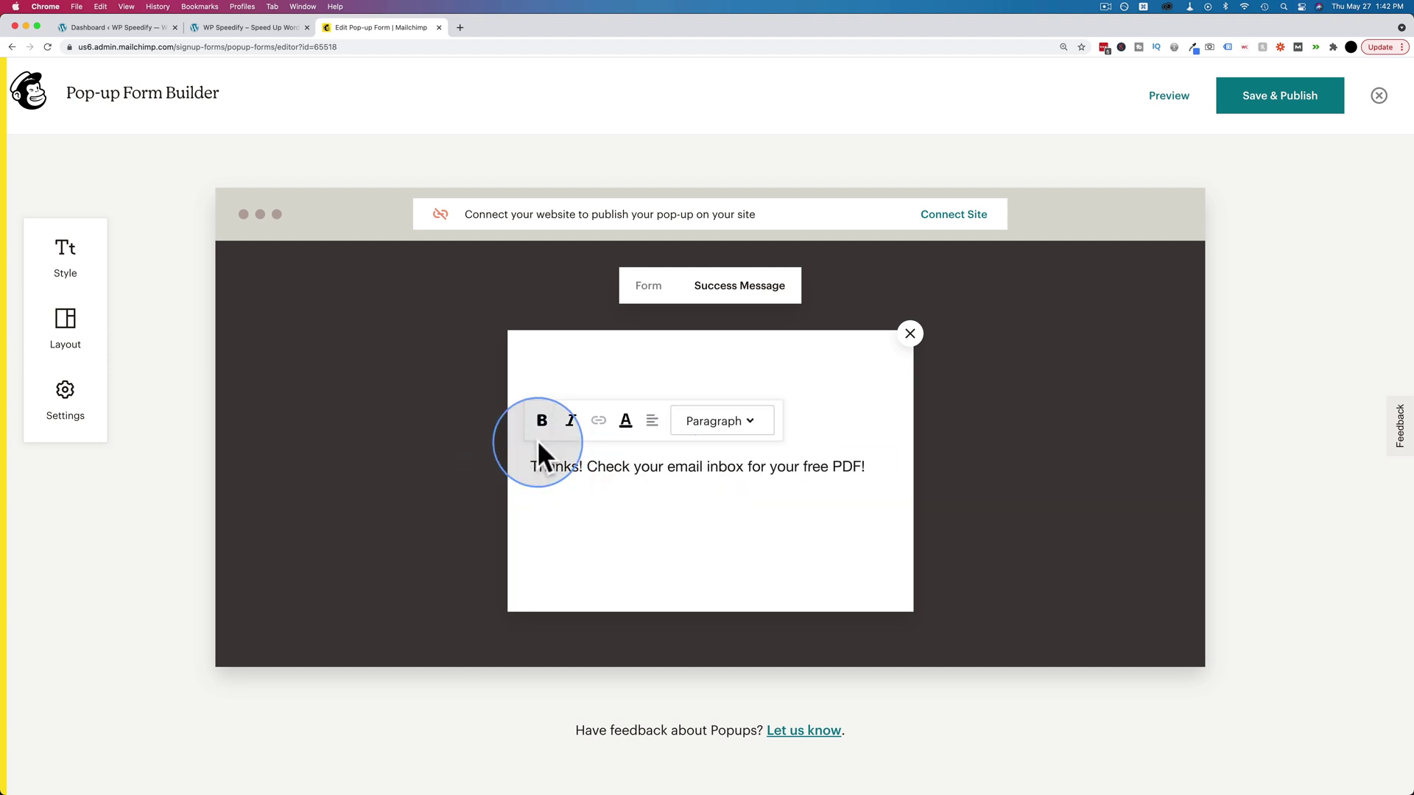
left_click(652, 420)
left_click(658, 380)
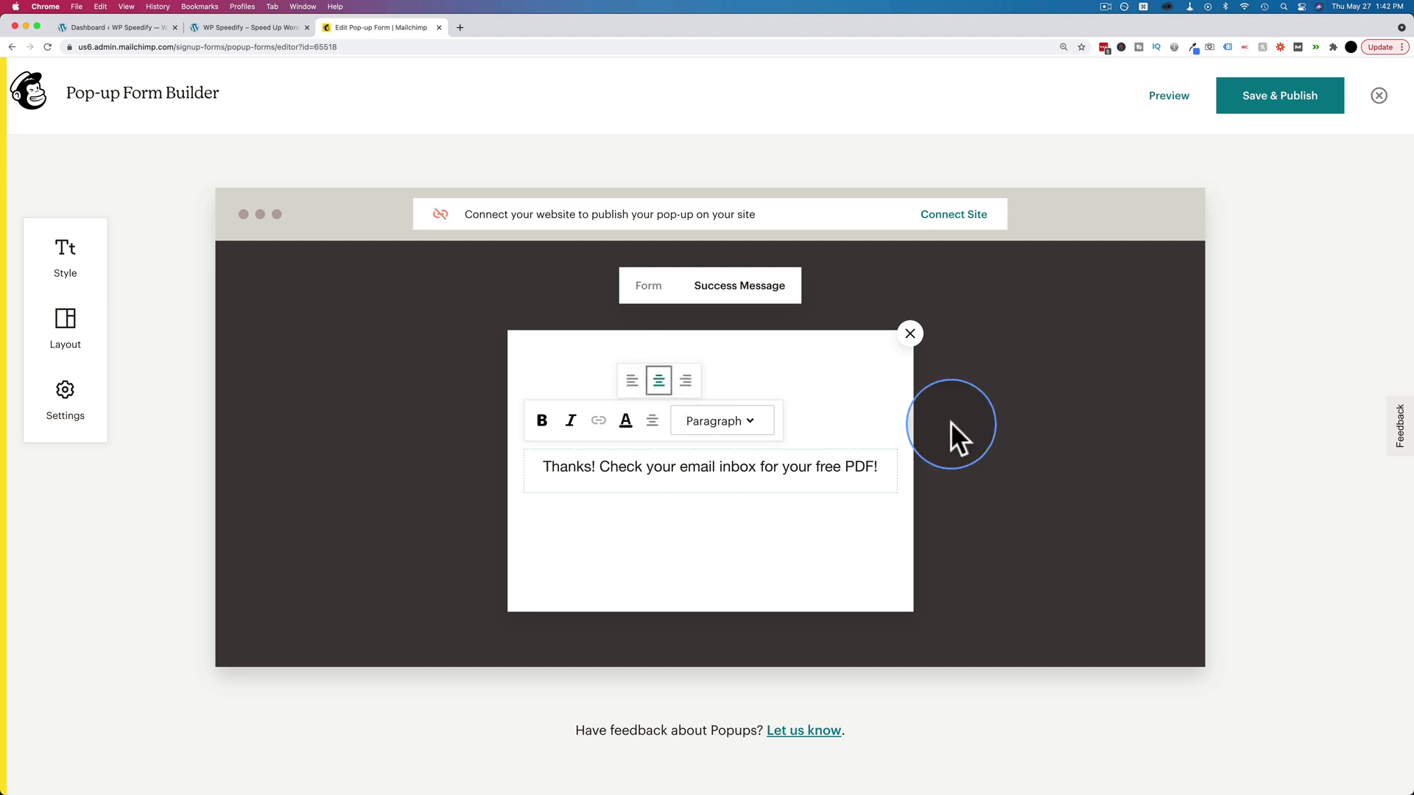
left_click(878, 527)
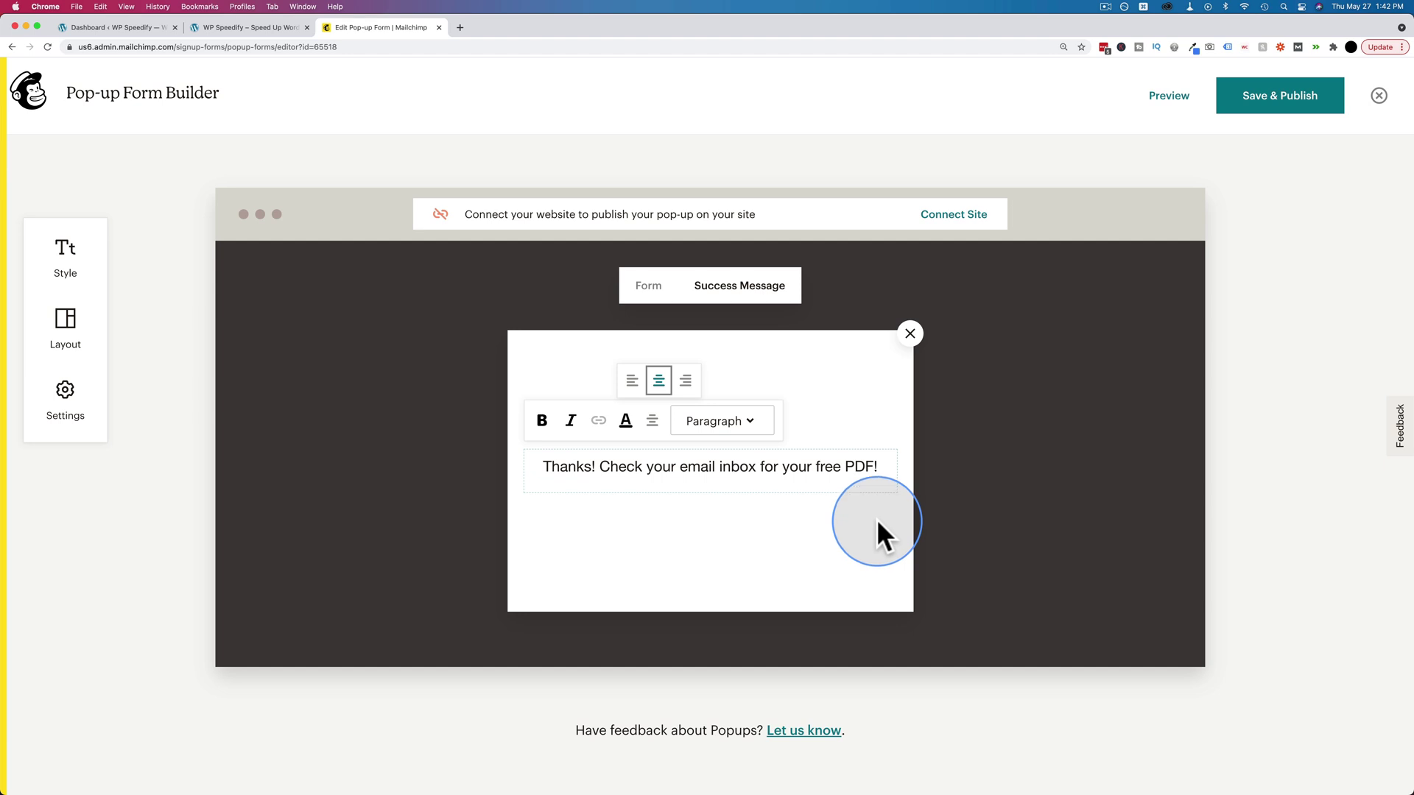
- Try adding a Download link line under the message, then delete it and return to the Form view
key("Return")
type("Download")
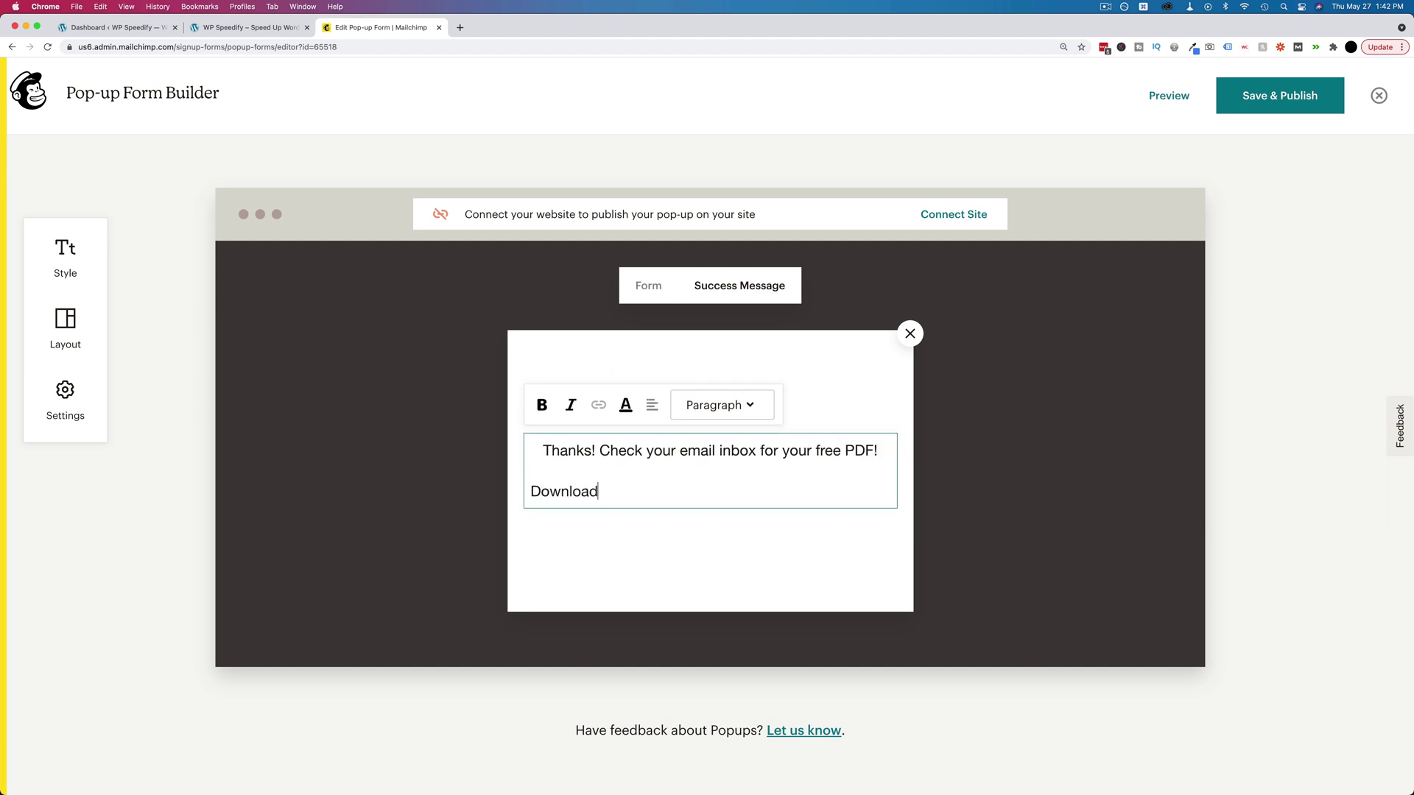
key("alt+shift+Left")
left_click(598, 406)
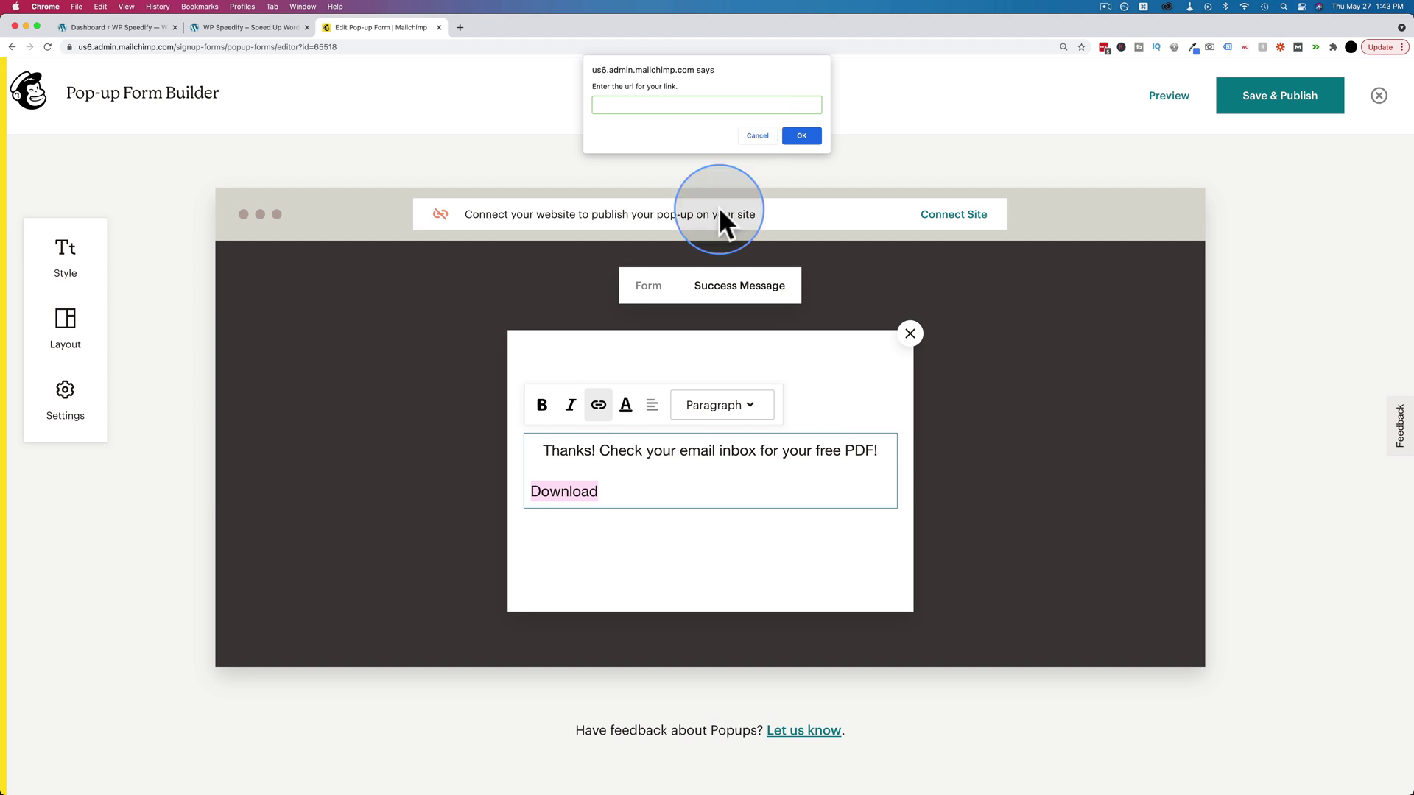
left_click(758, 136)
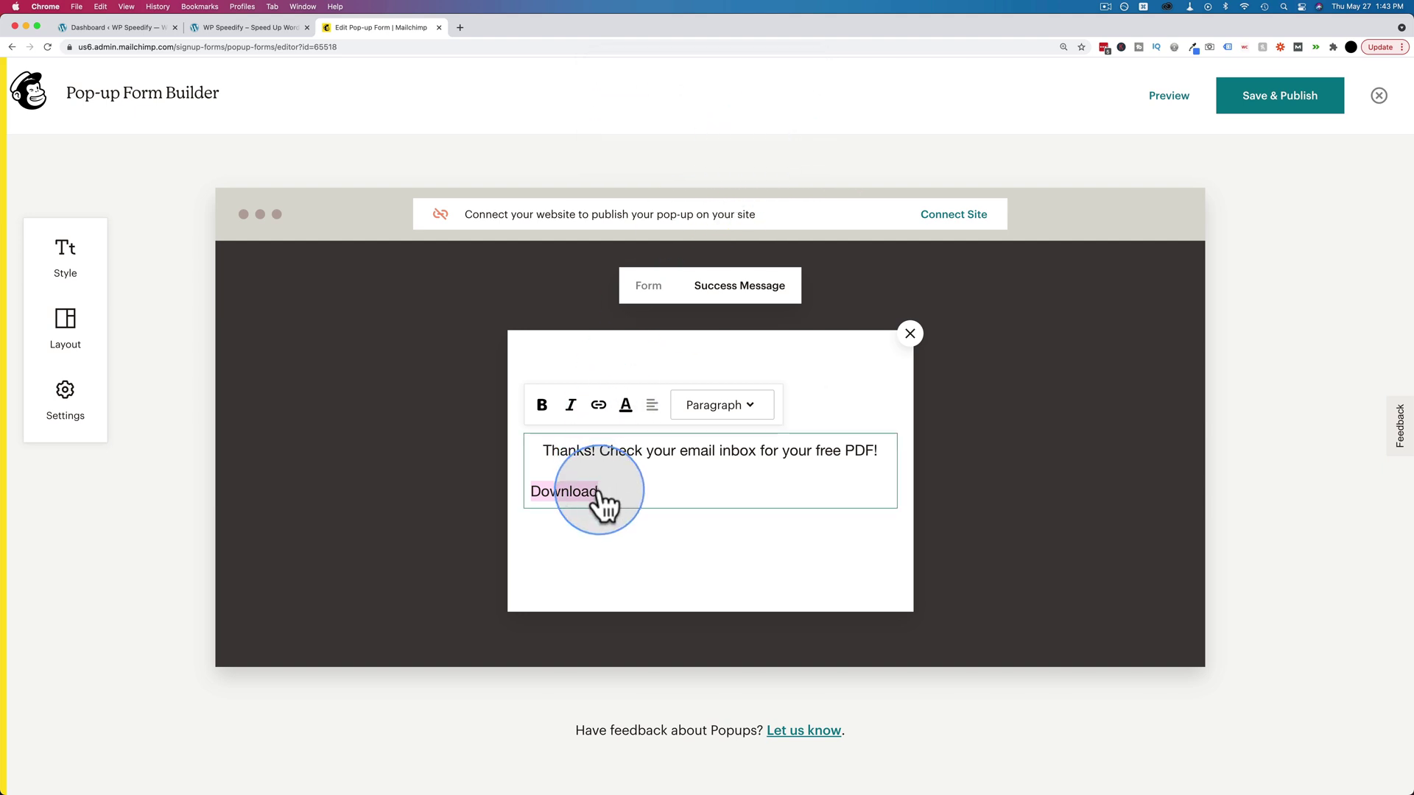
key("BackSpace")
key("BackSpace")
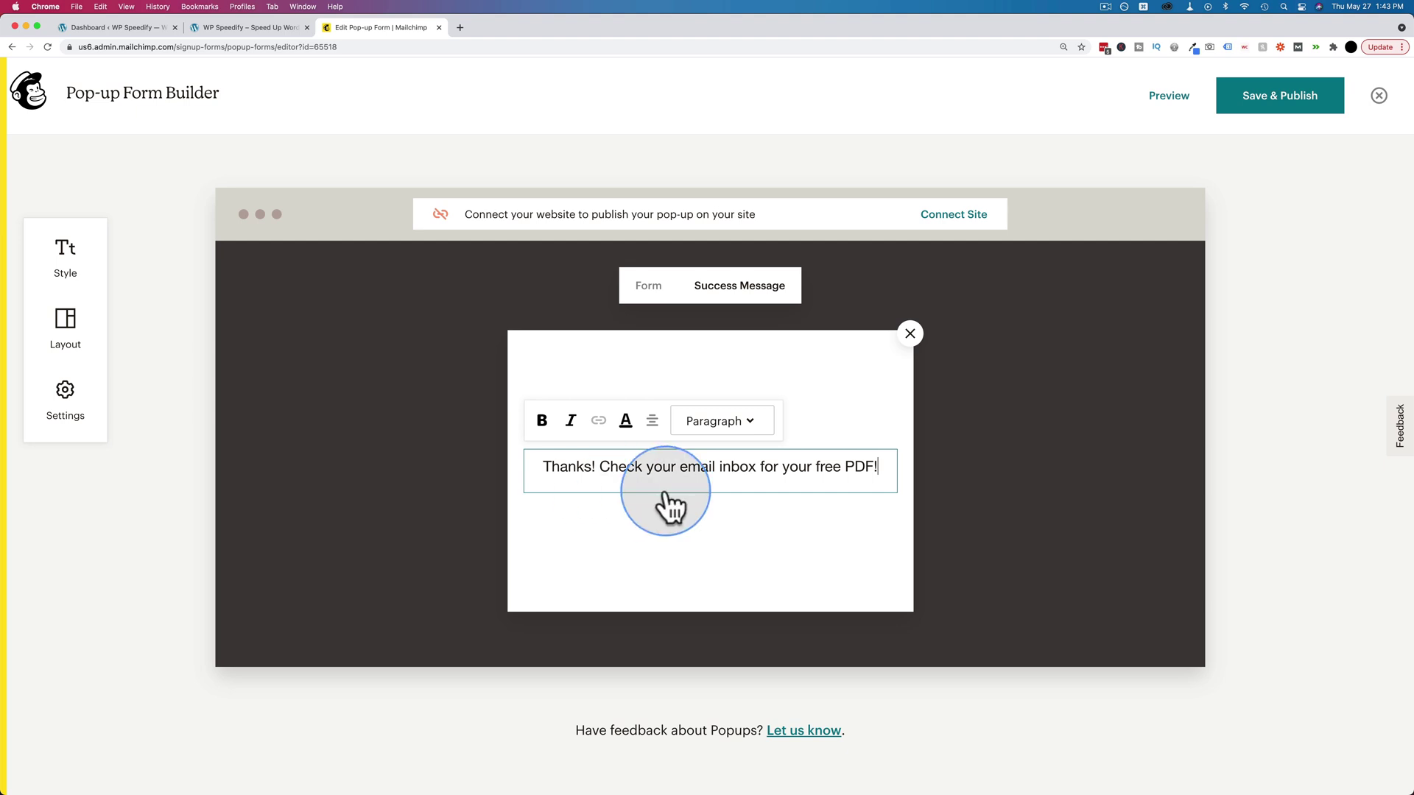
left_click(966, 553)
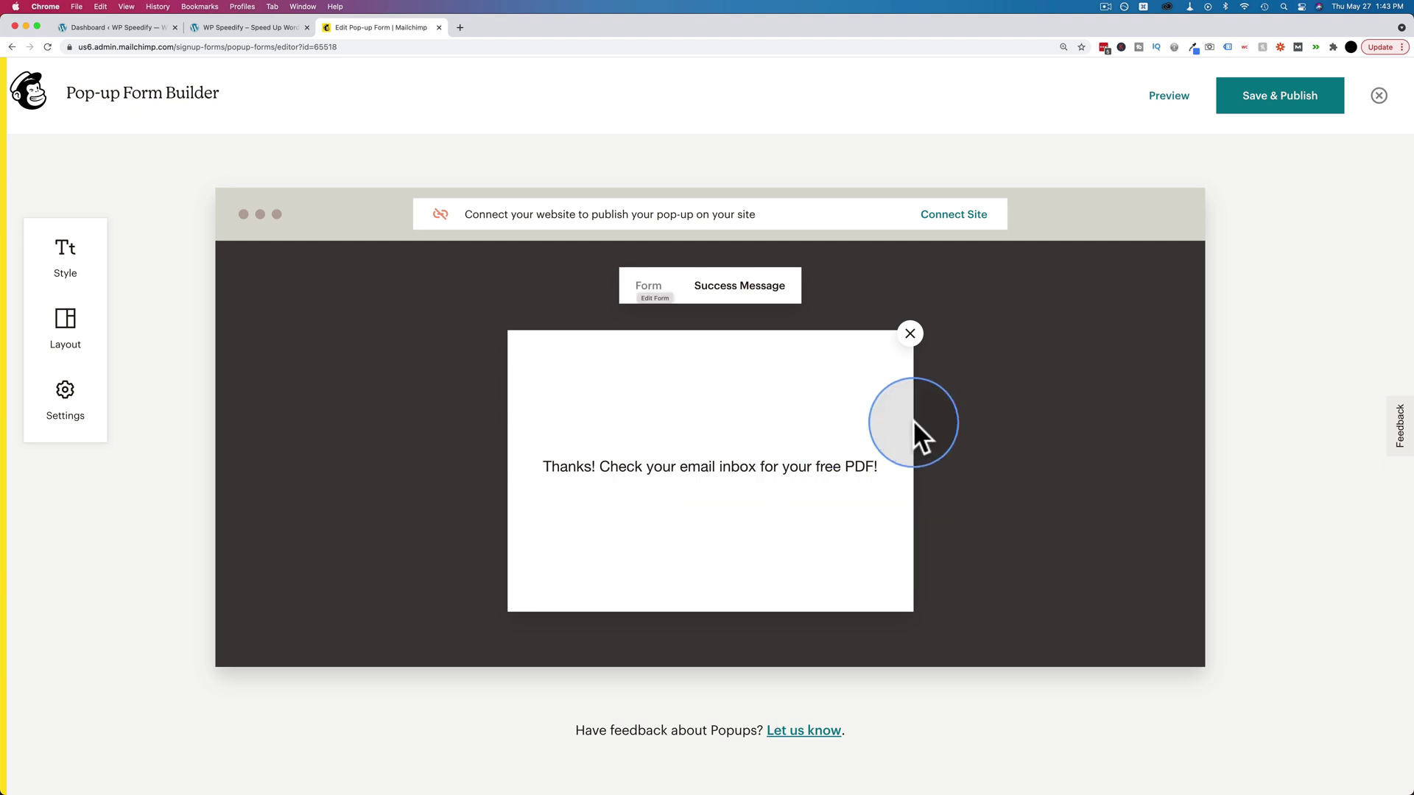
left_click(651, 291)
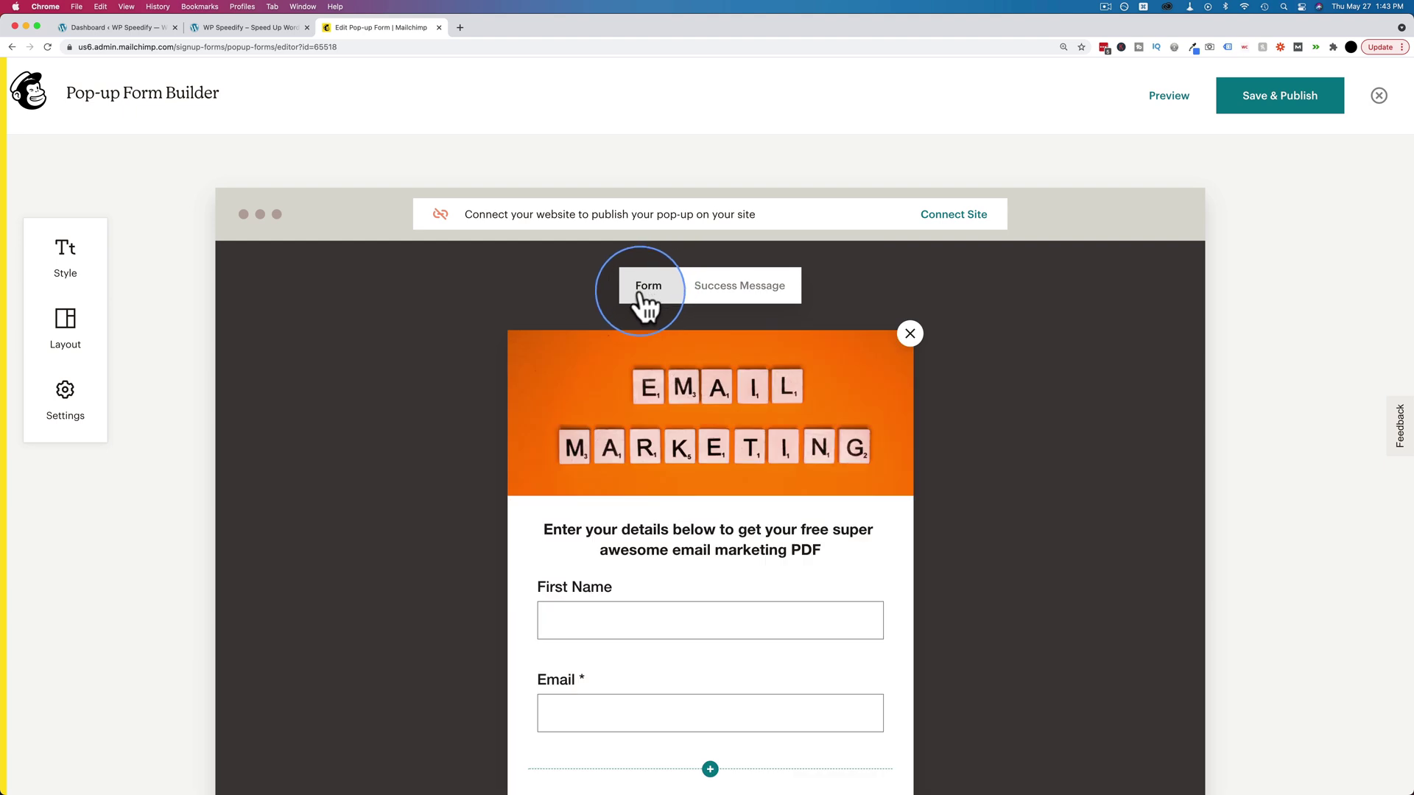
left_click(741, 294)
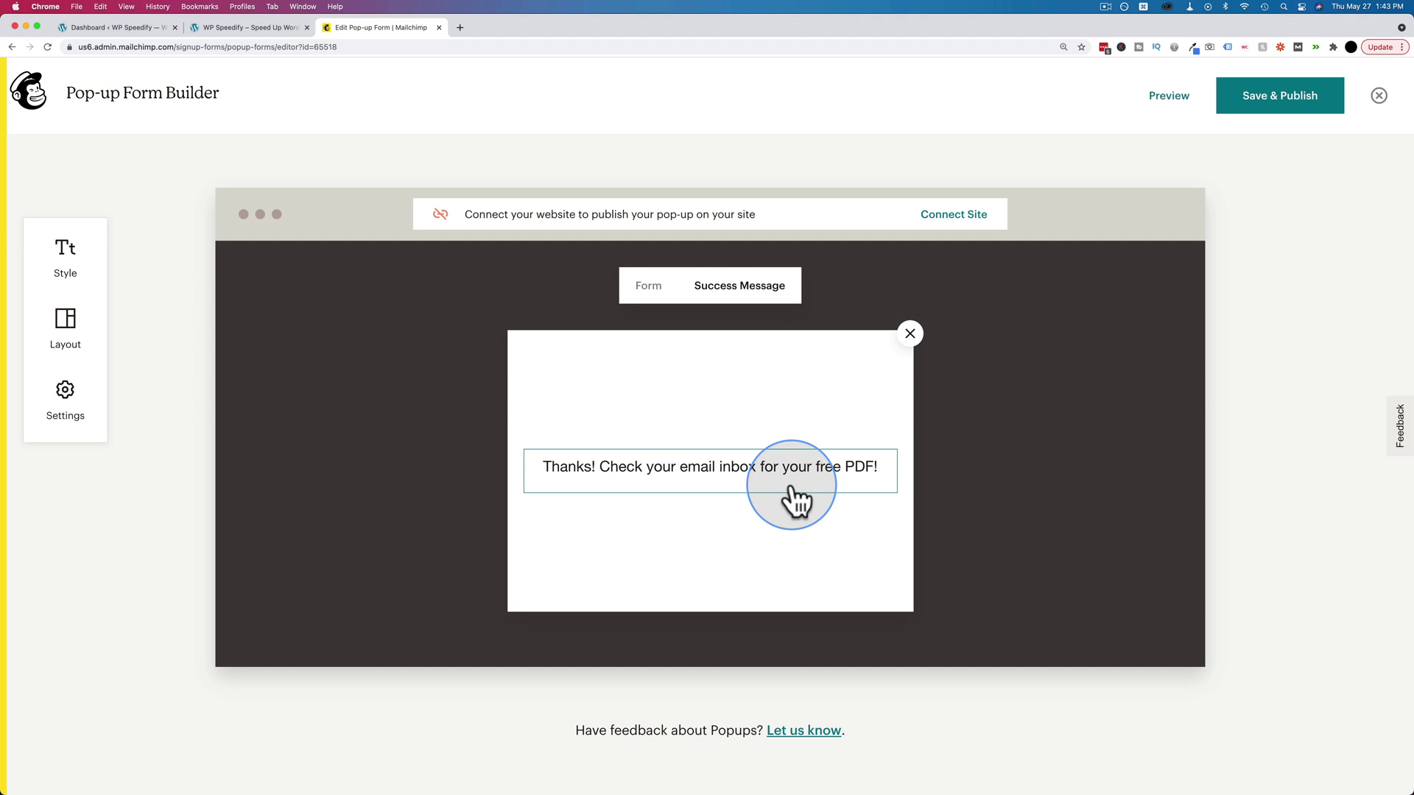
left_click(955, 214)
left_click(528, 496)
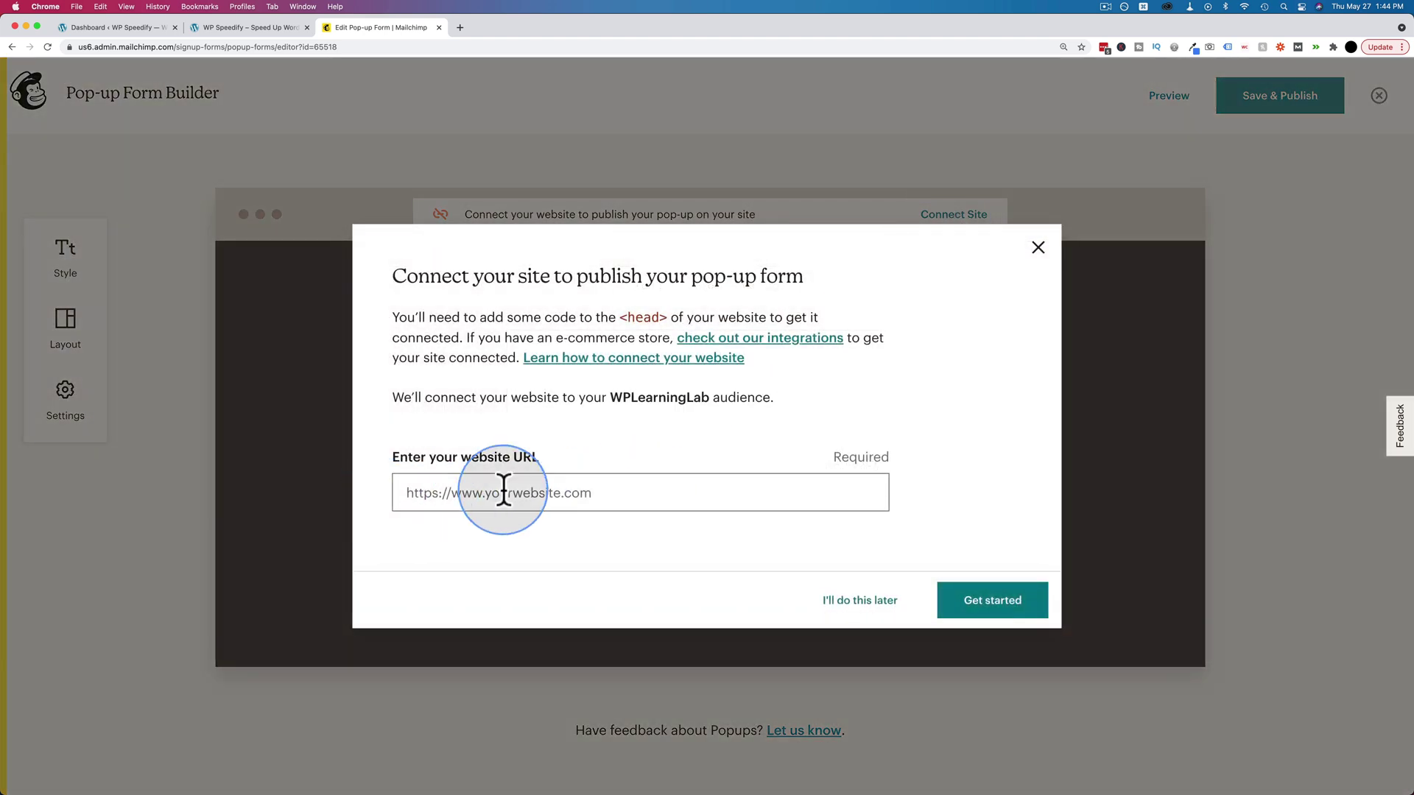
left_click(240, 28)
left_click(193, 47)
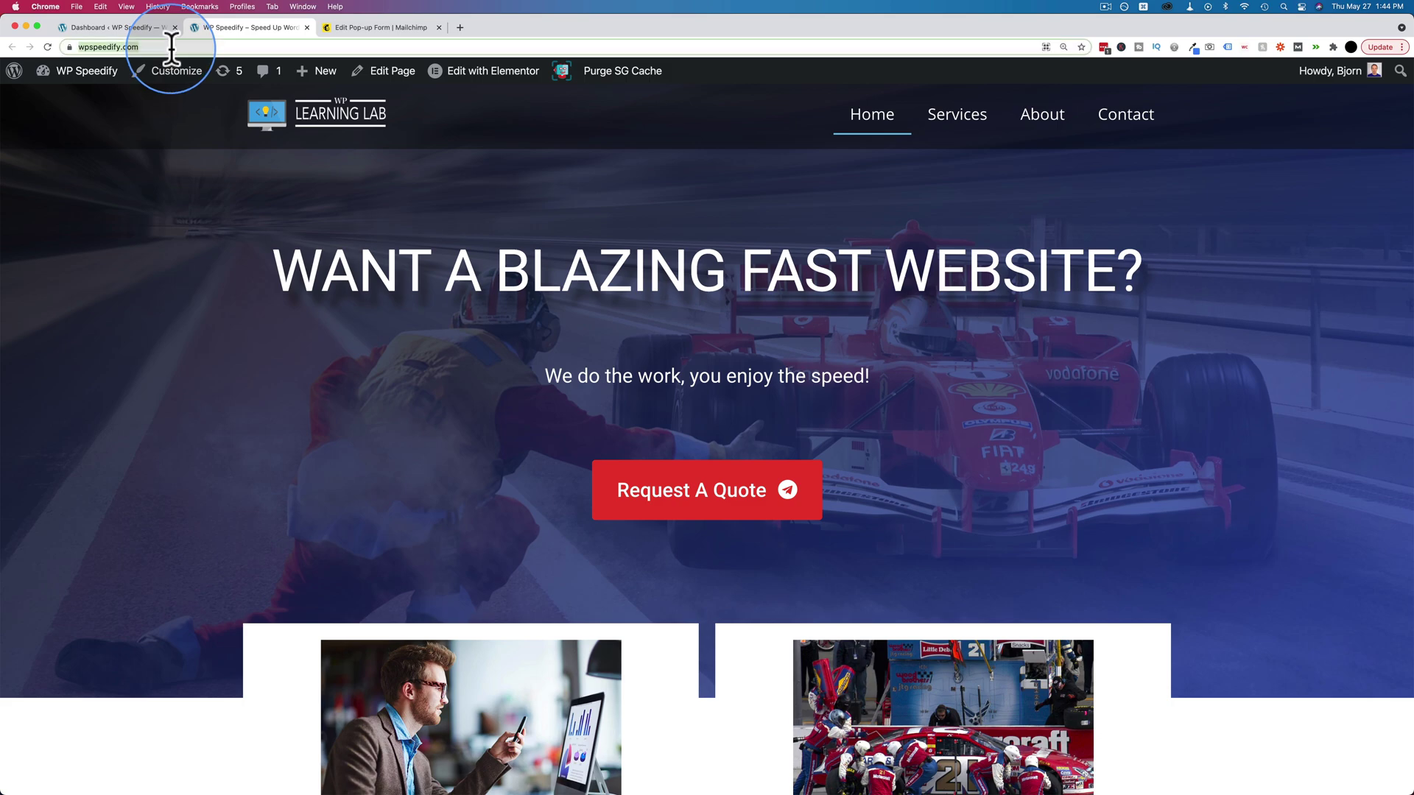
key("super+c")
left_click(370, 27)
left_click(552, 493)
key("super+v")
left_click(994, 605)
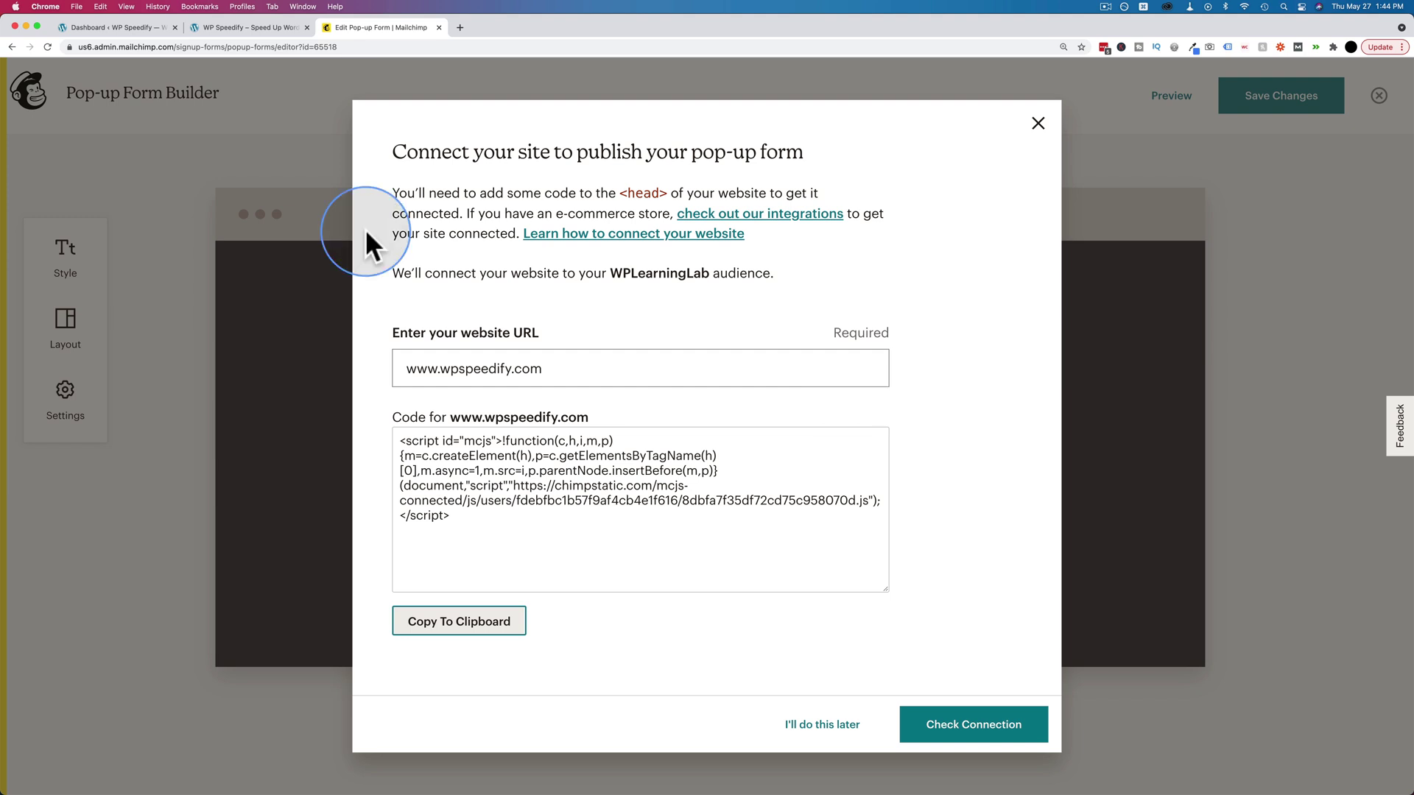
- Search Plugins > Add New for 'insert headers and footers', then install and activate the WPBeginner plugin
left_click(109, 26)
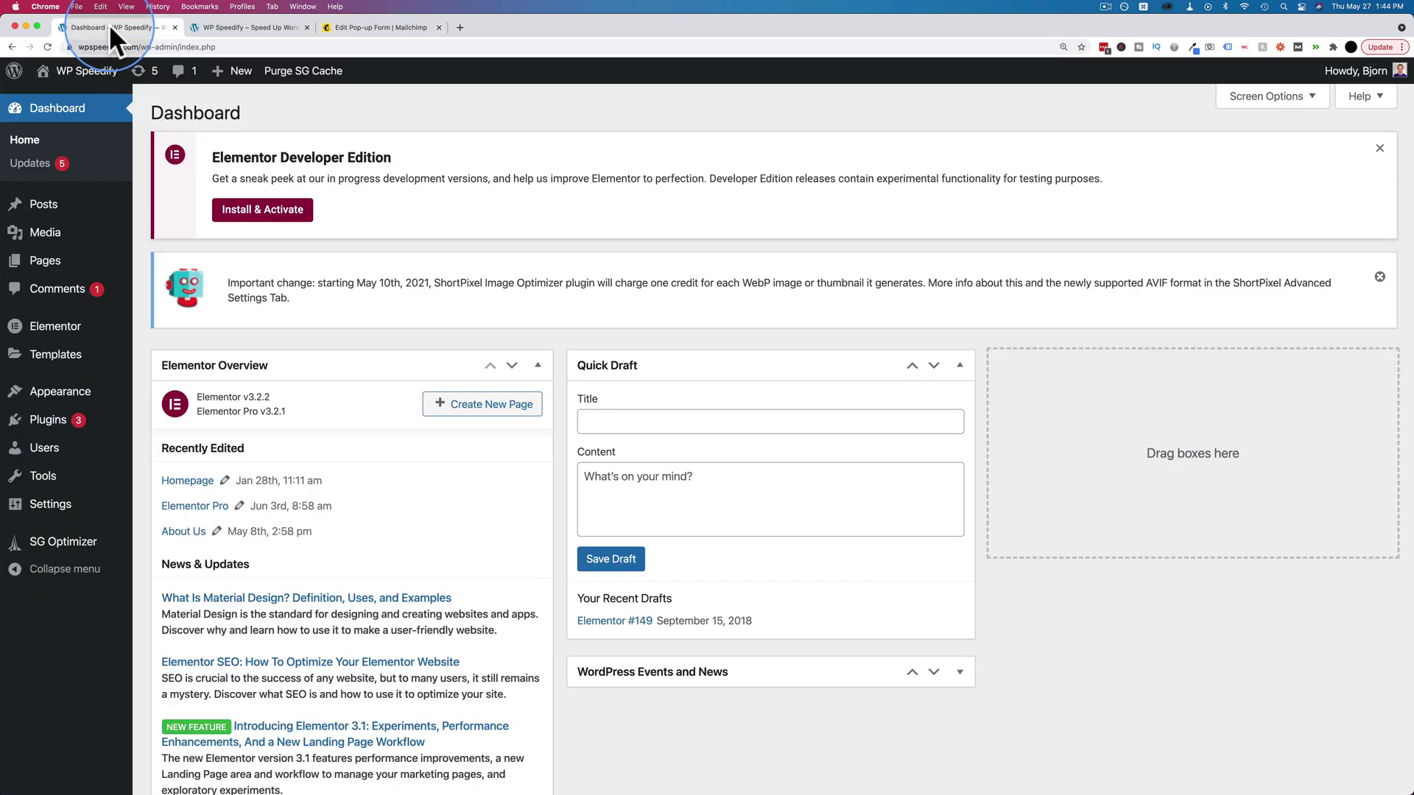
mouse_move(51, 420)
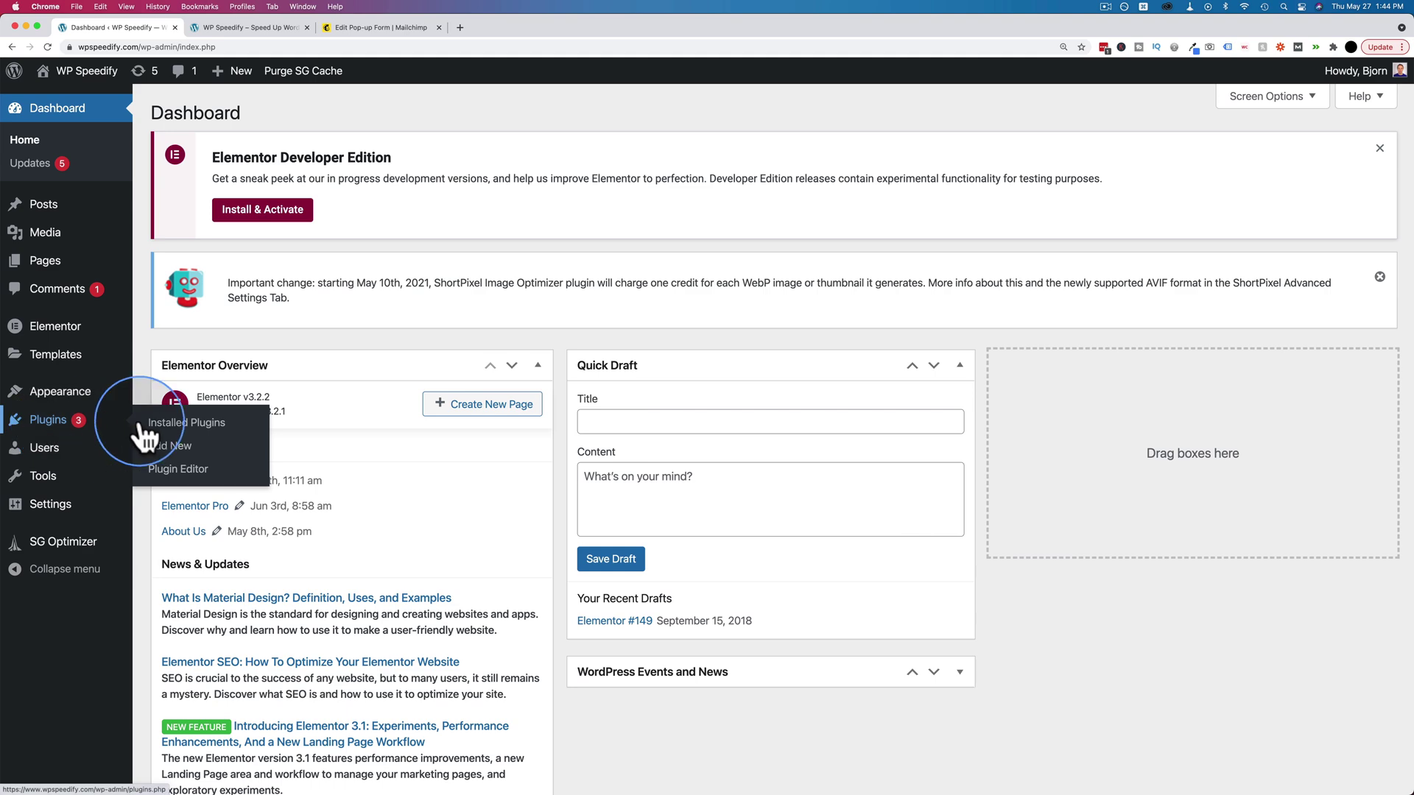
left_click(177, 460)
left_click(1208, 278)
type("inste")
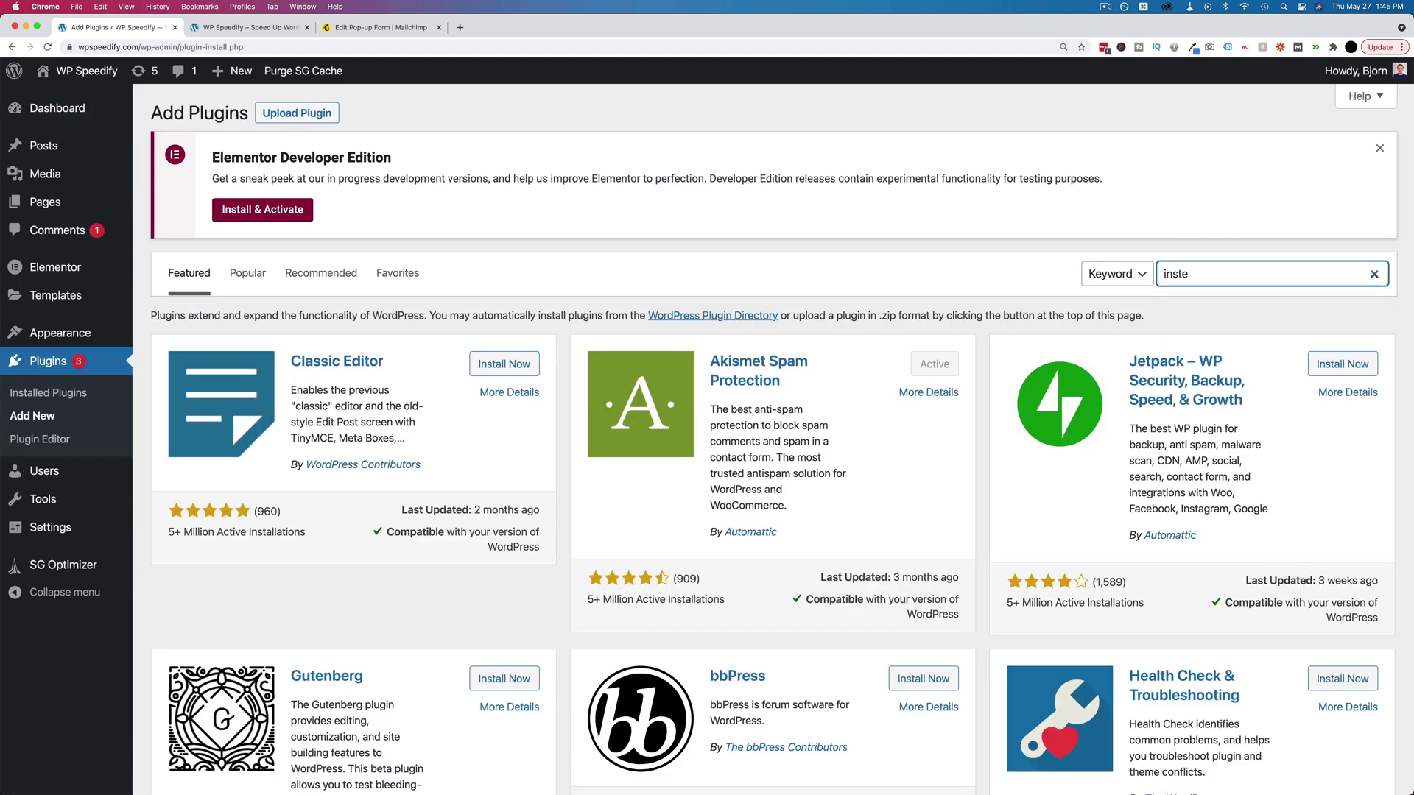
type("rt headers and footers")
left_click(1195, 277)
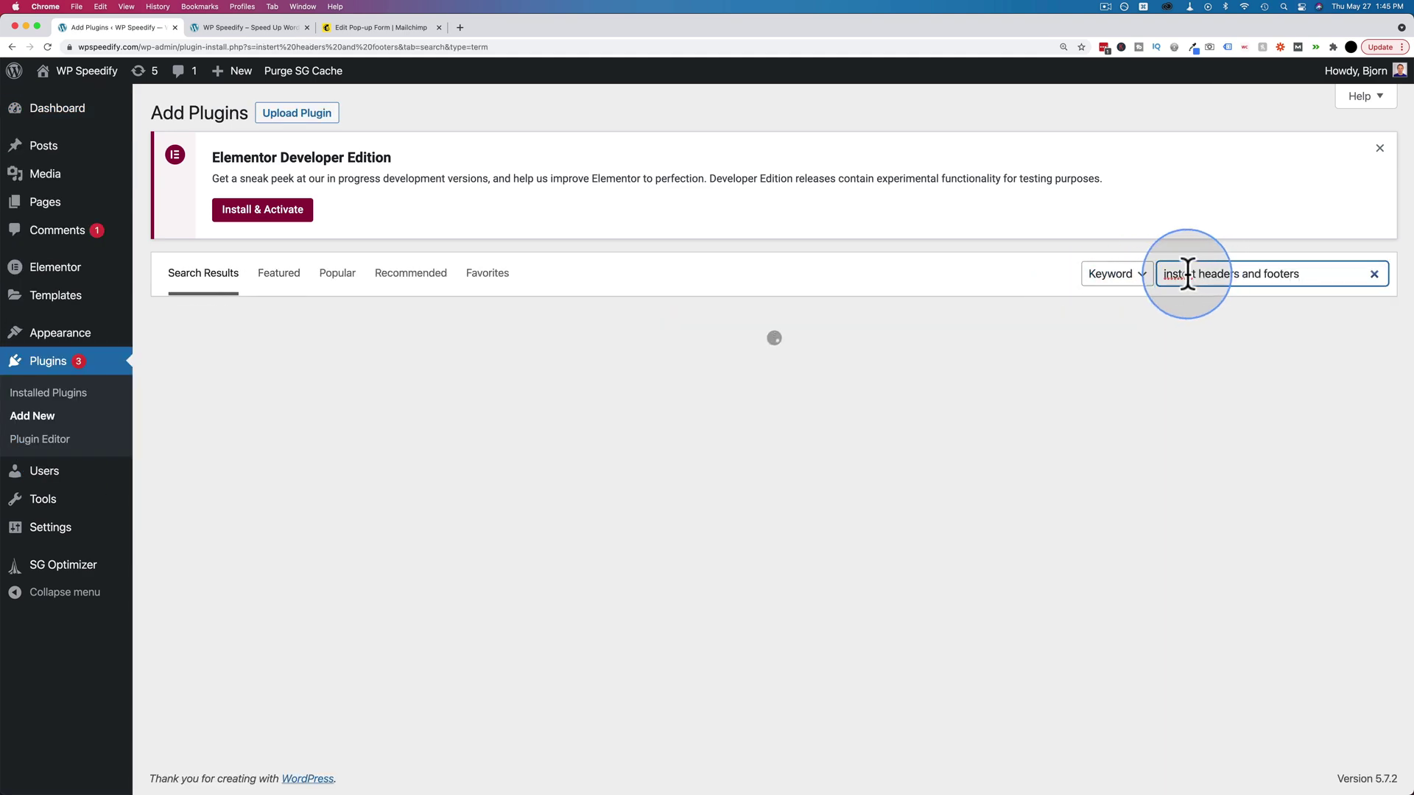
key("BackSpace")
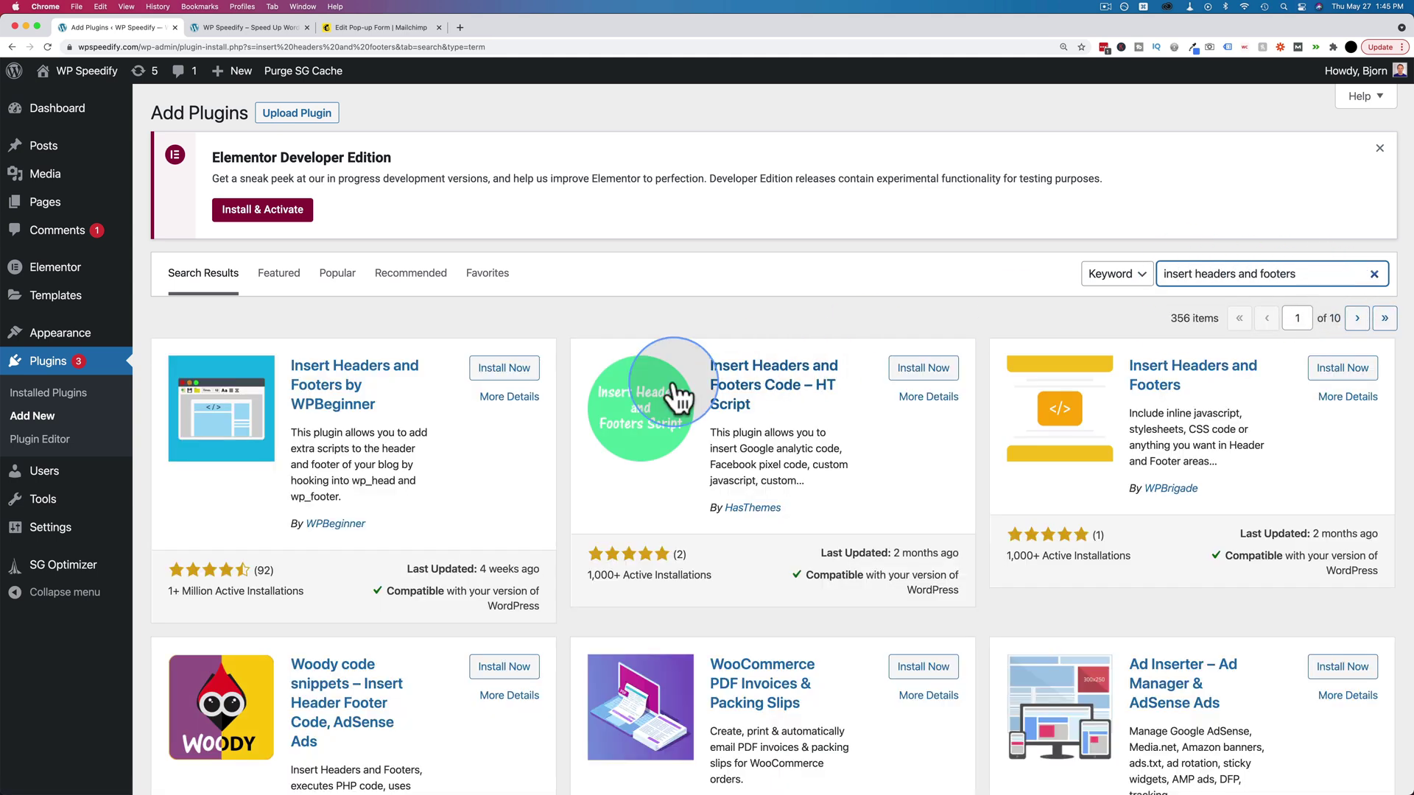
left_click(486, 377)
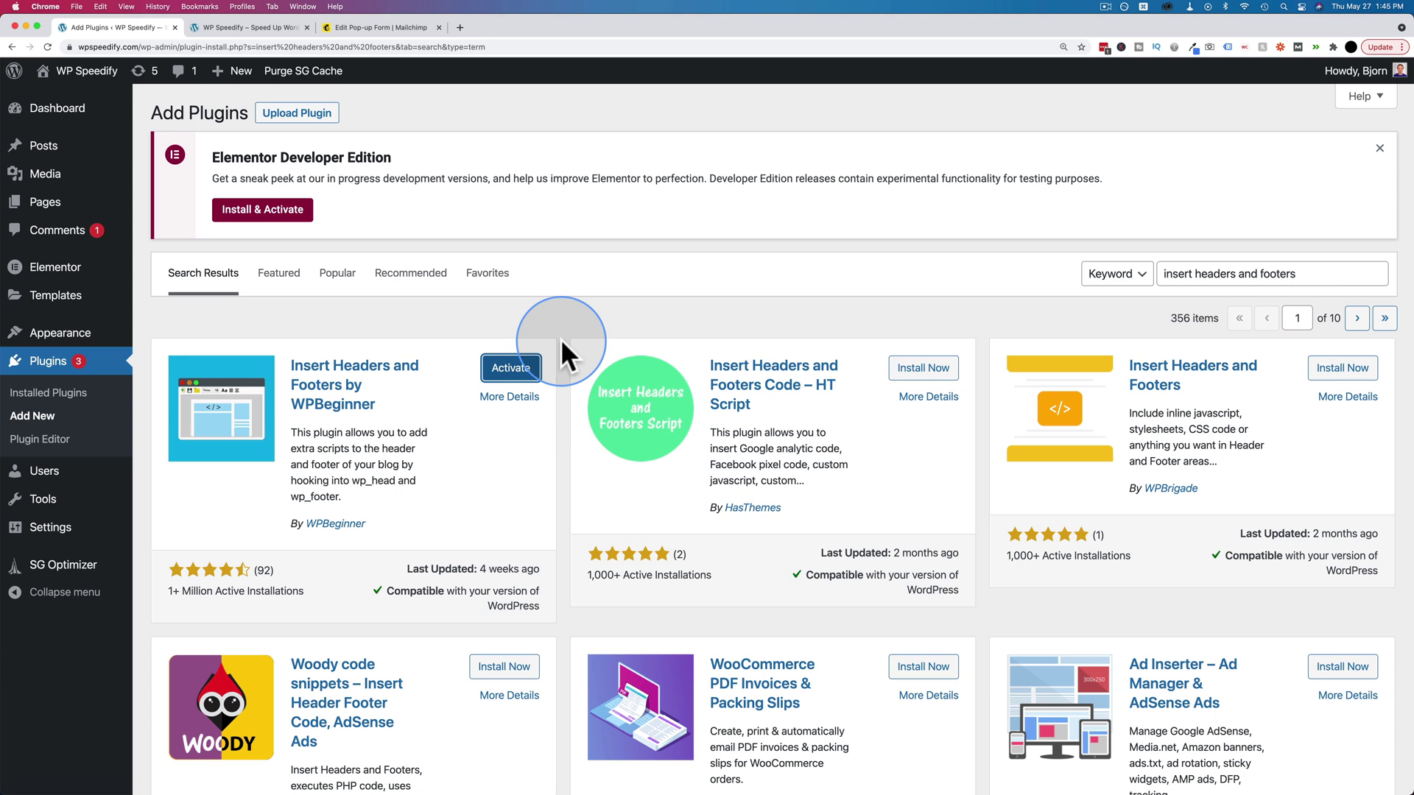
left_click(508, 371)
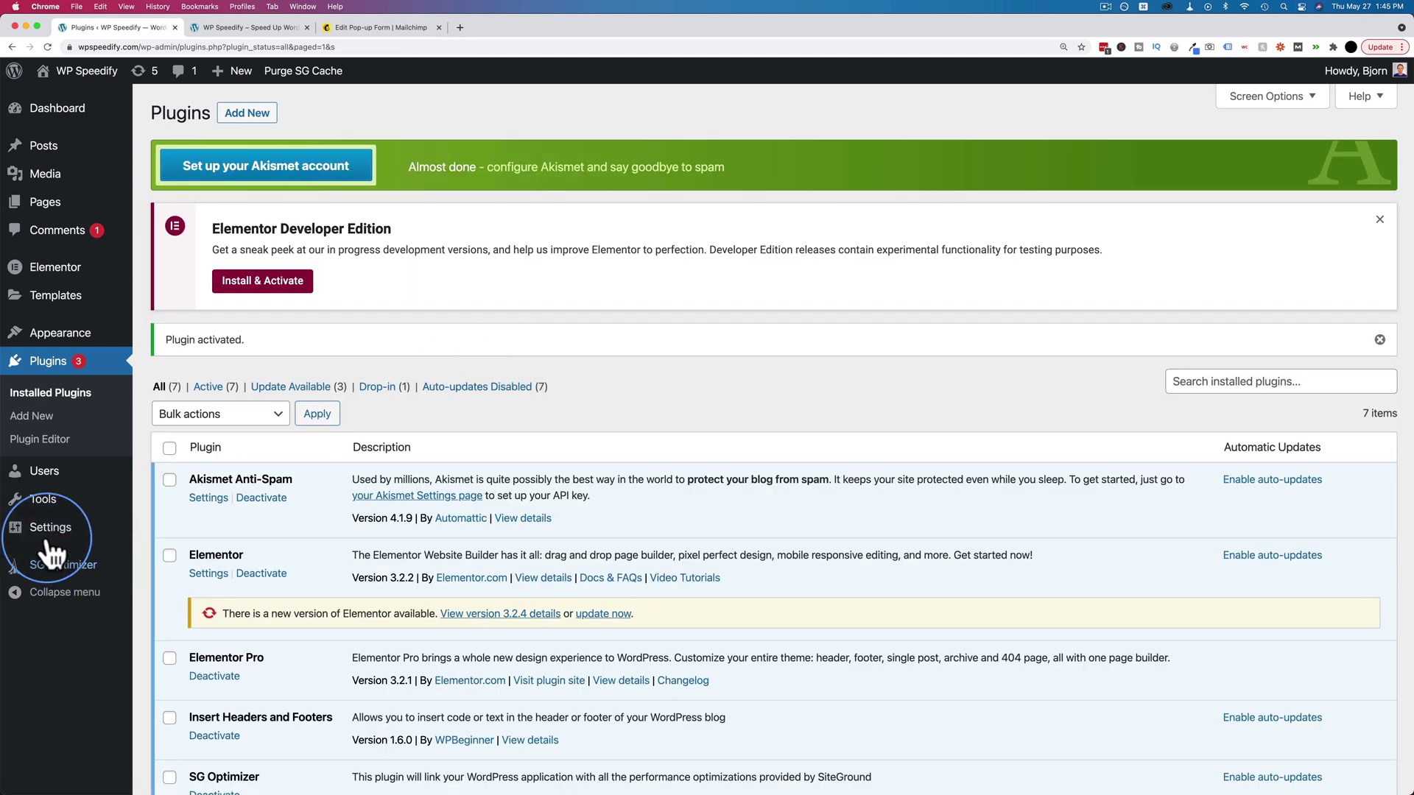
- Open the Insert Headers and Footers settings and place the cursor in the Scripts in Header box
mouse_move(47, 533)
left_click(193, 687)
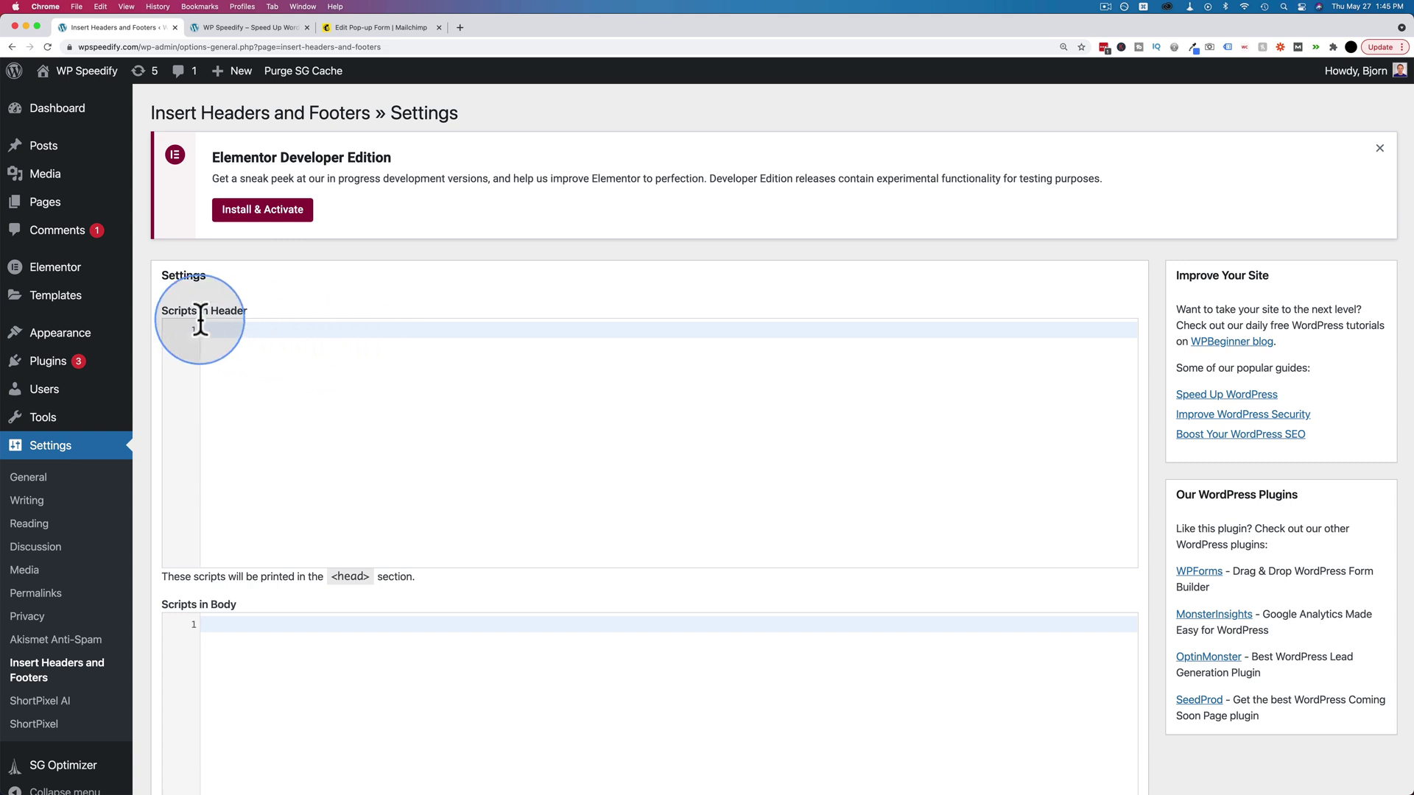
left_click(262, 393)
scroll(271, 435, "down", 4)
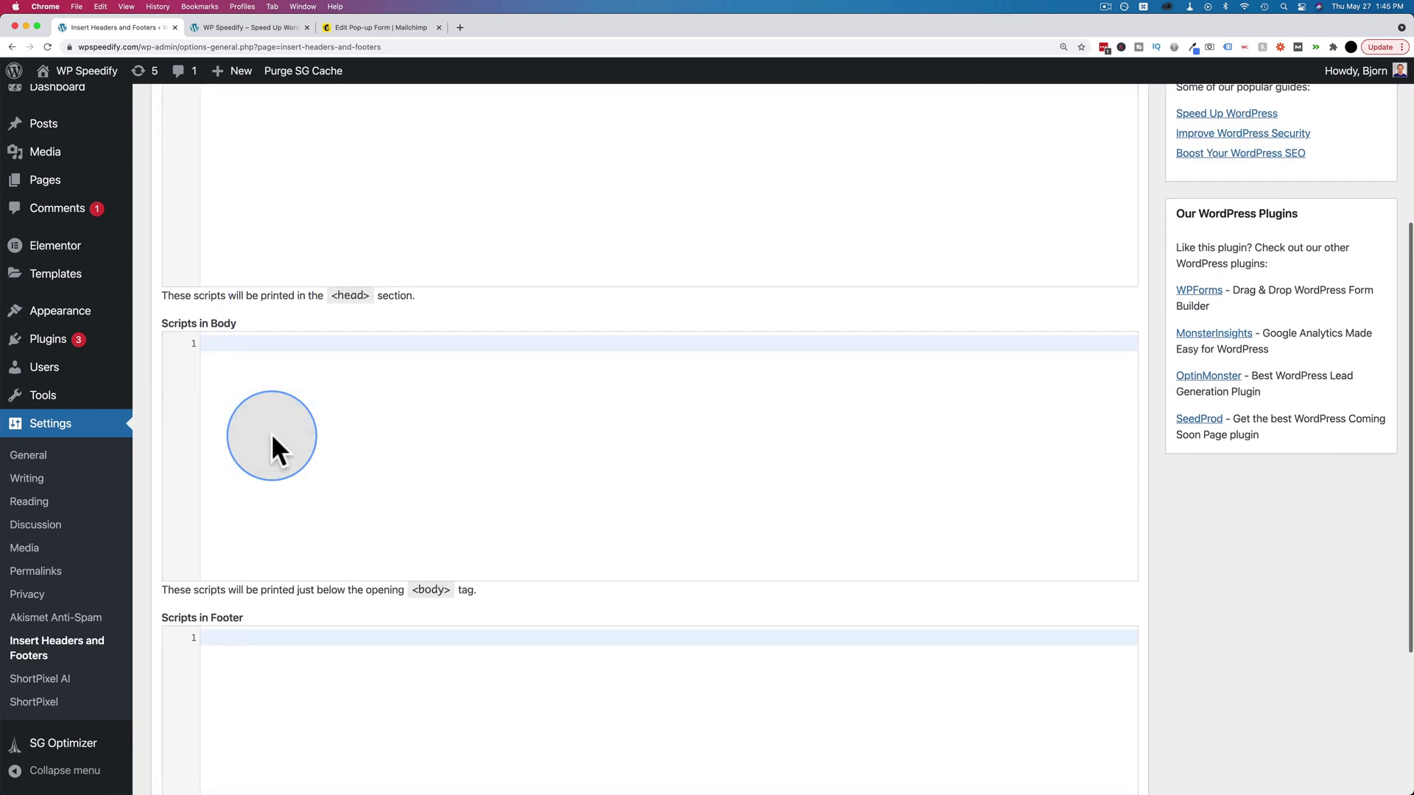
scroll(249, 324, "down", 3)
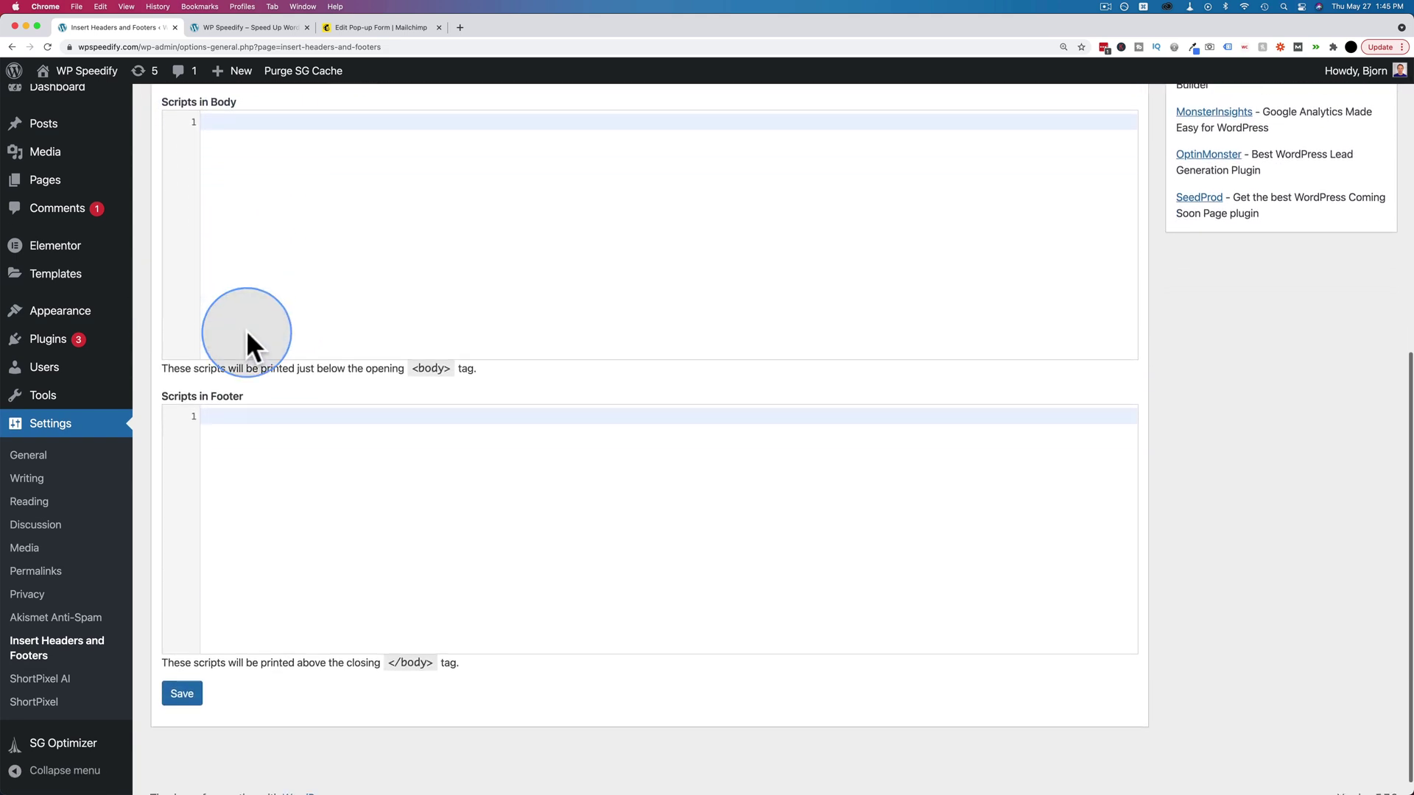
left_click(270, 401)
scroll(292, 484, "up", 5)
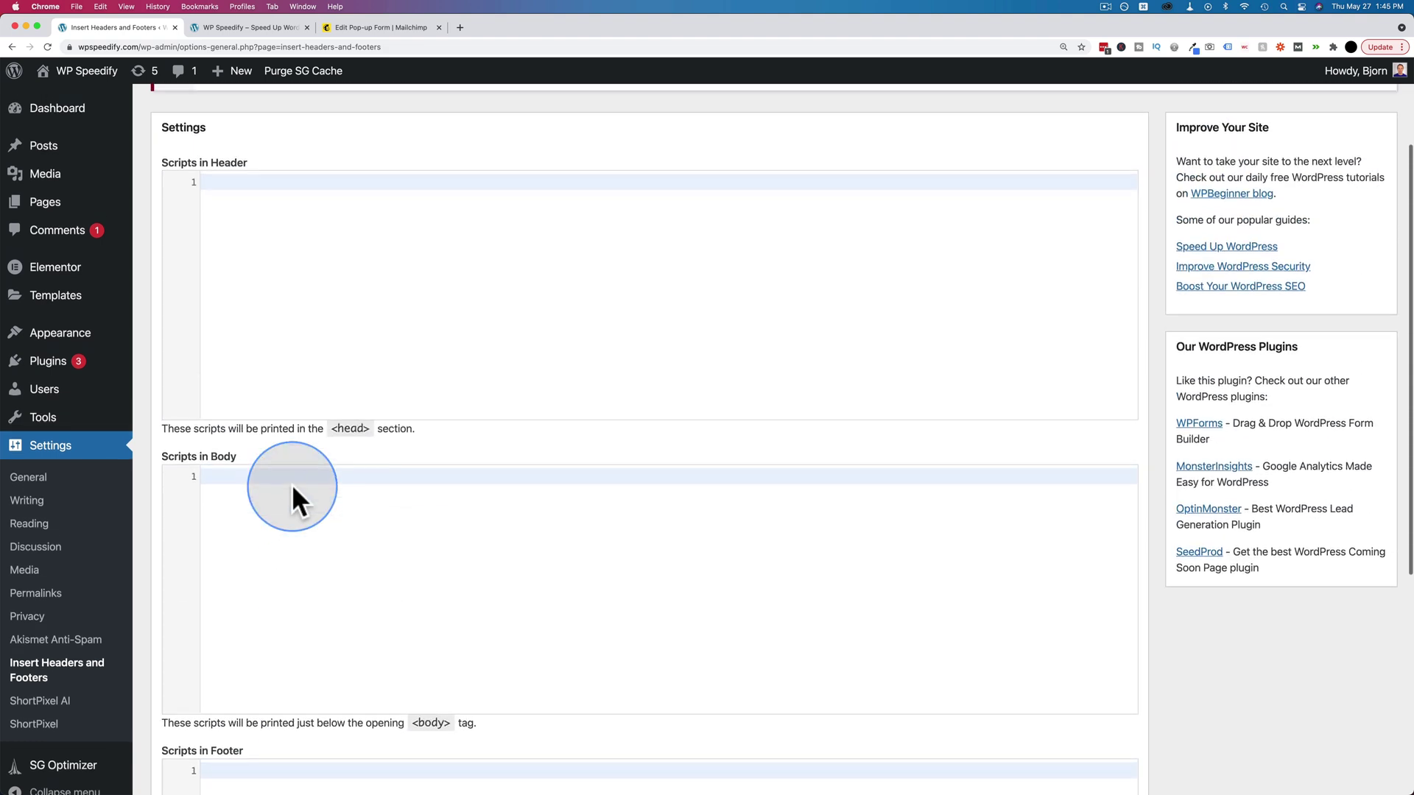
- Paste the Mailchimp connection script into Scripts in Header and save the settings
left_click(370, 28)
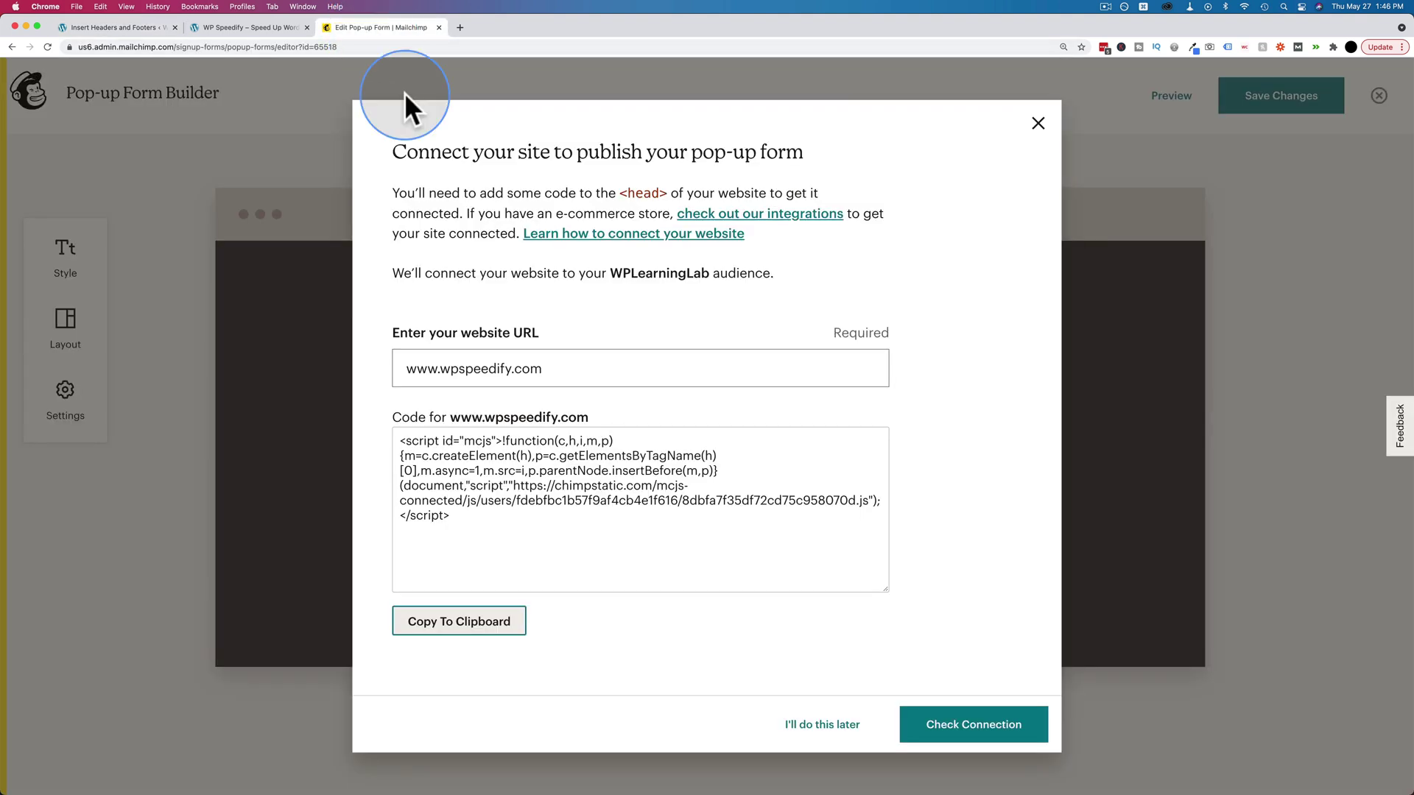
double_click(409, 193)
left_click_drag(644, 180, 768, 193)
left_click(236, 29)
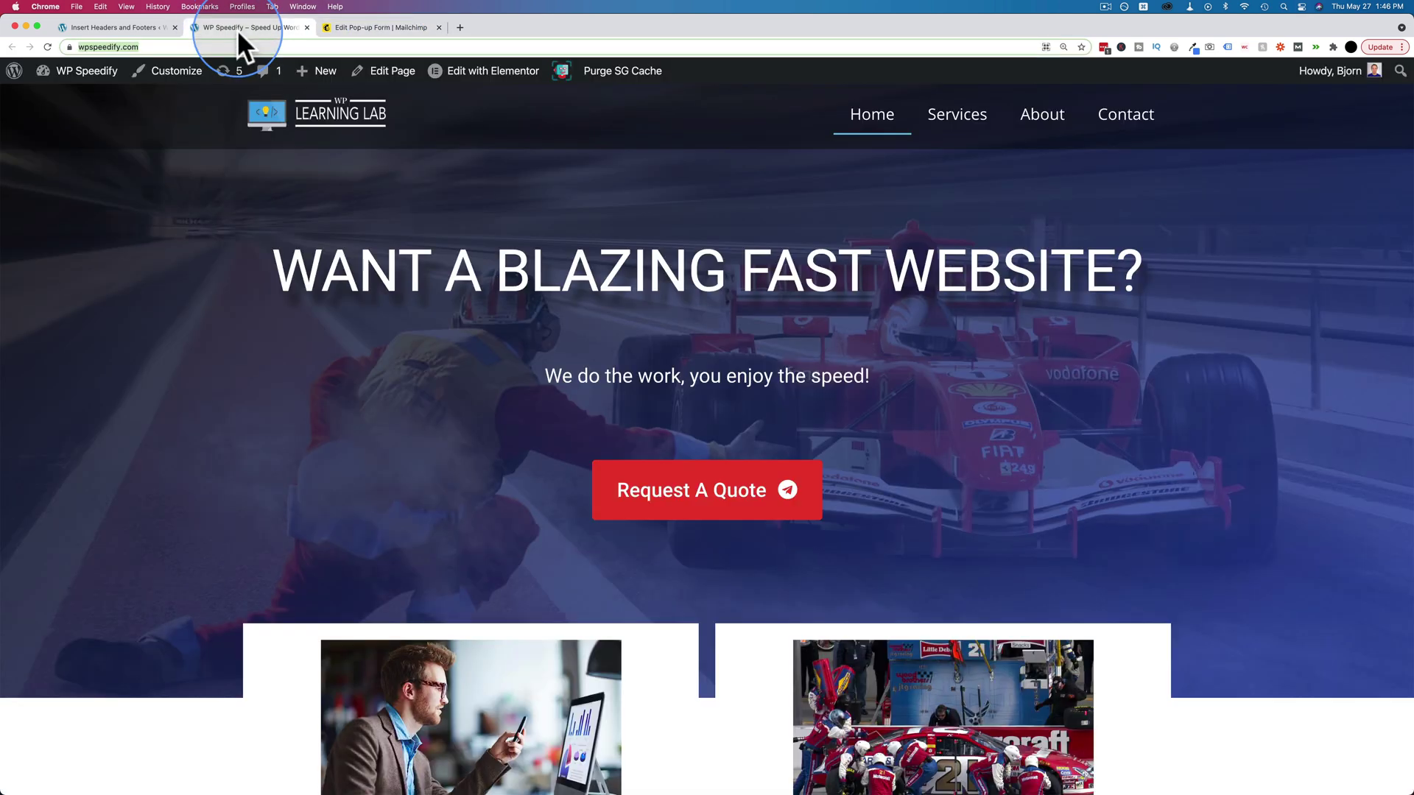
left_click(138, 27)
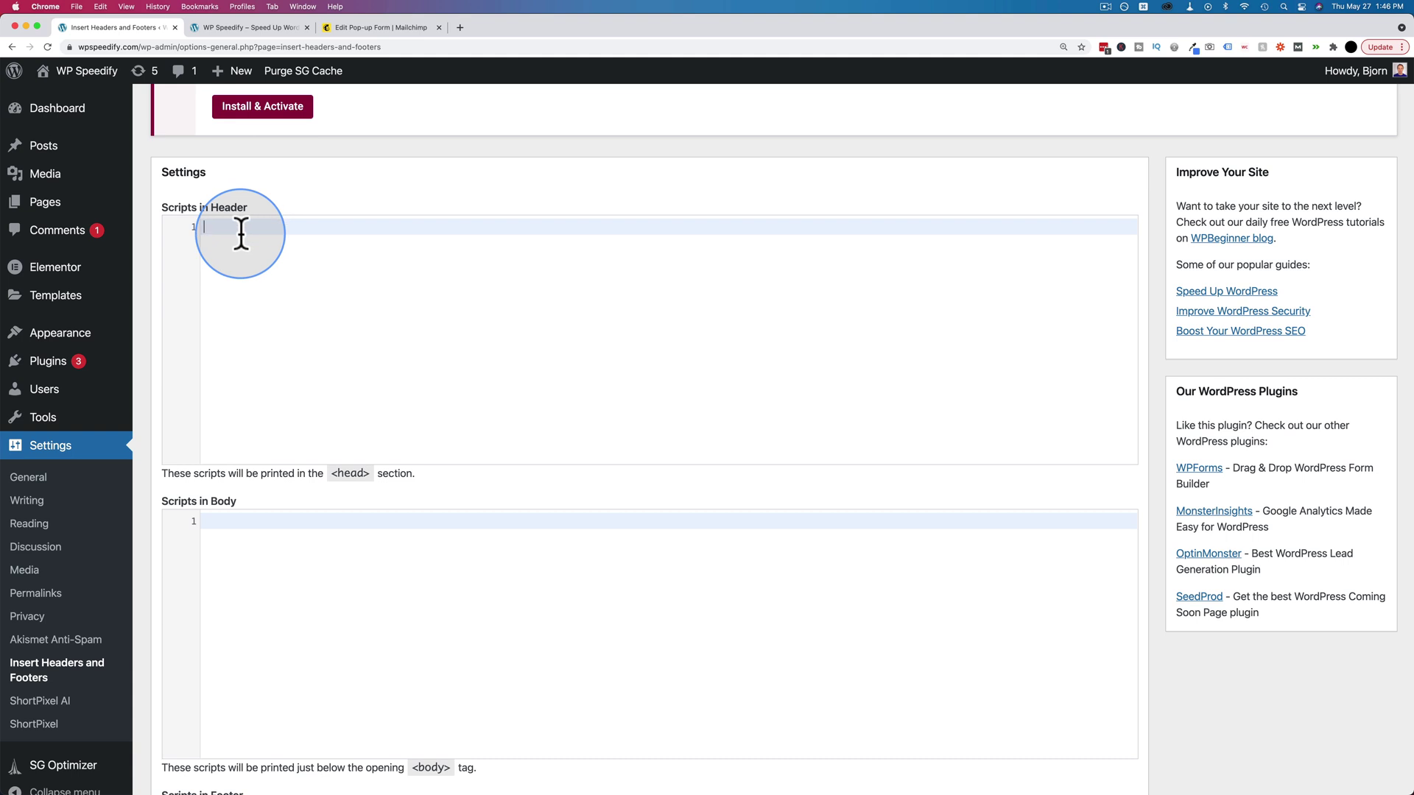
key("super+v")
scroll(175, 398, "down", 5)
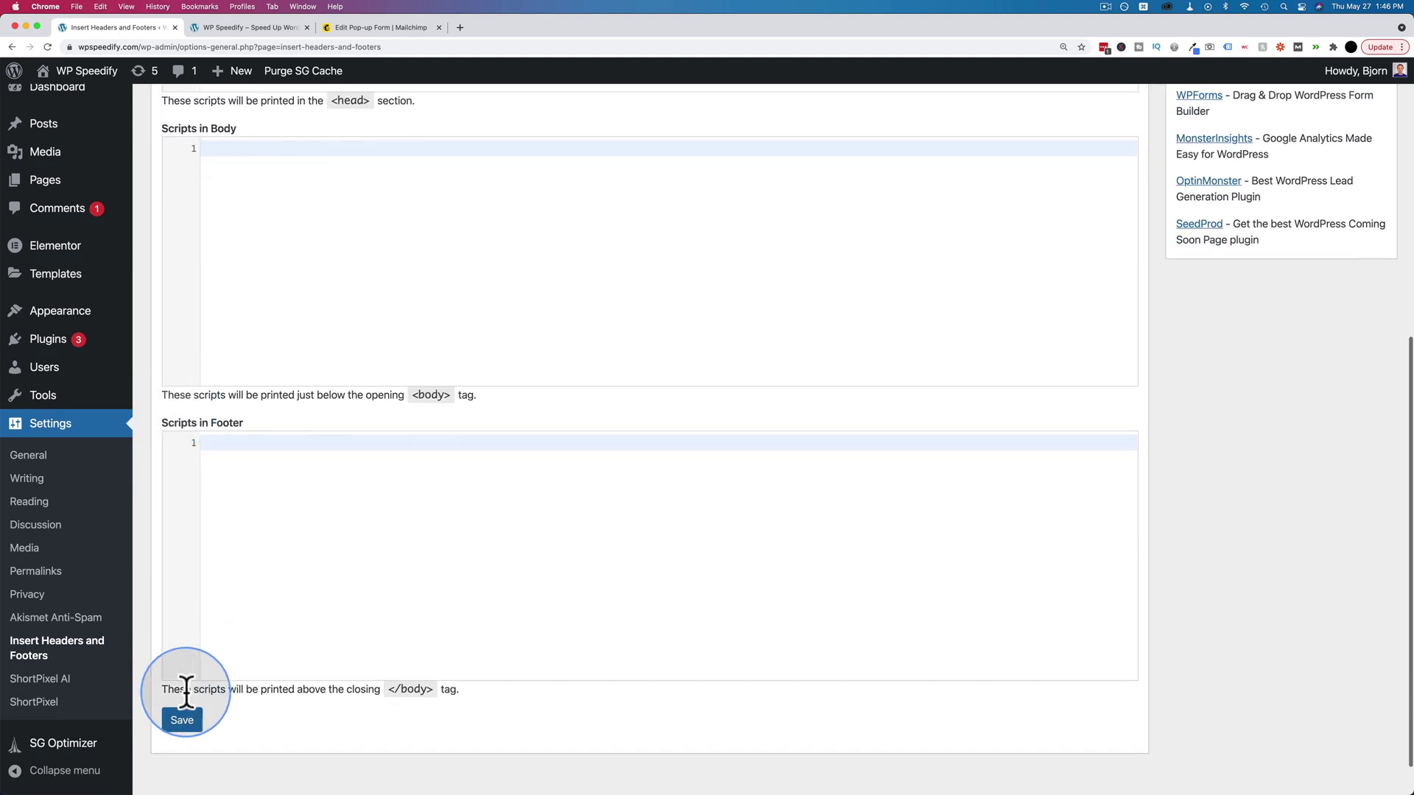
left_click(181, 720)
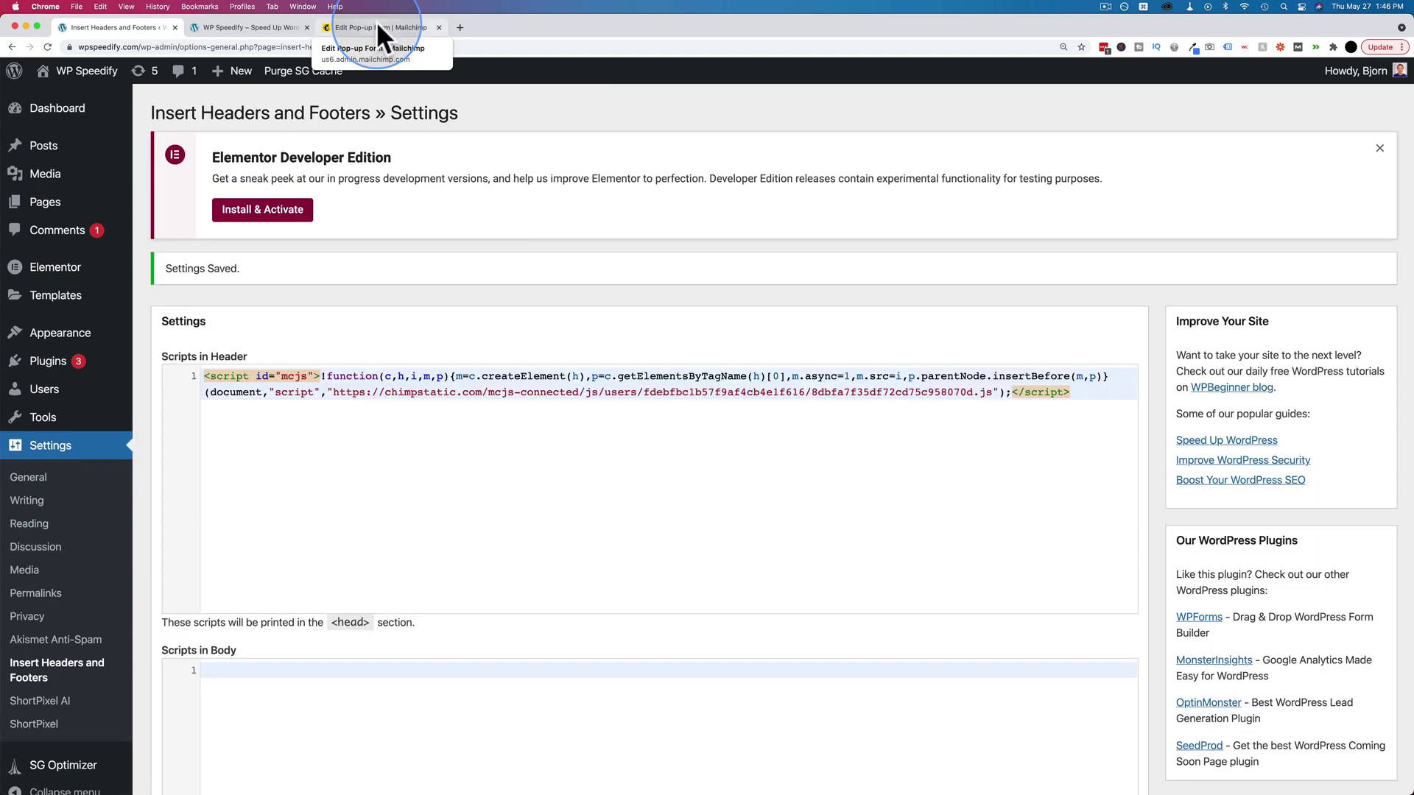
left_click(377, 27)
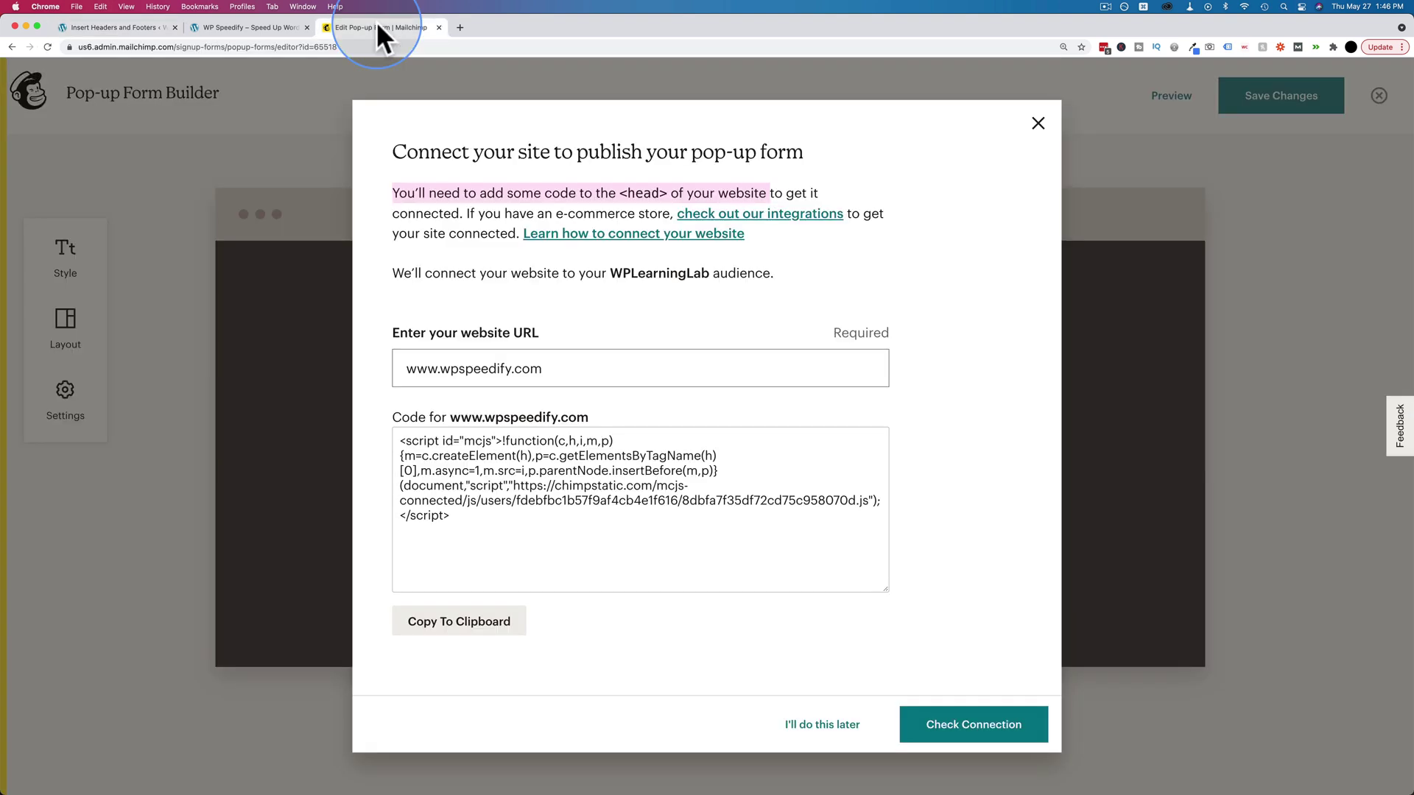
left_click(954, 729)
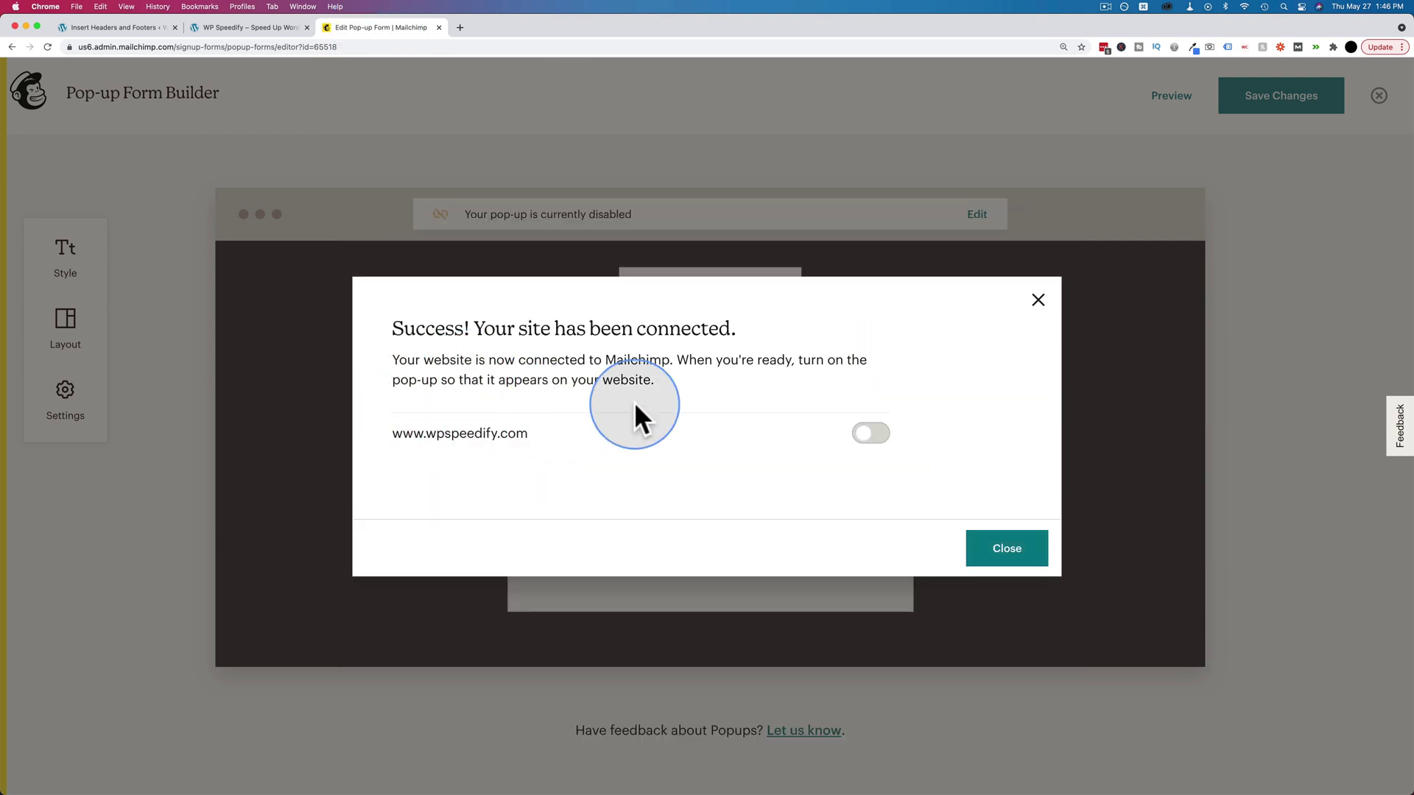
left_click(869, 434)
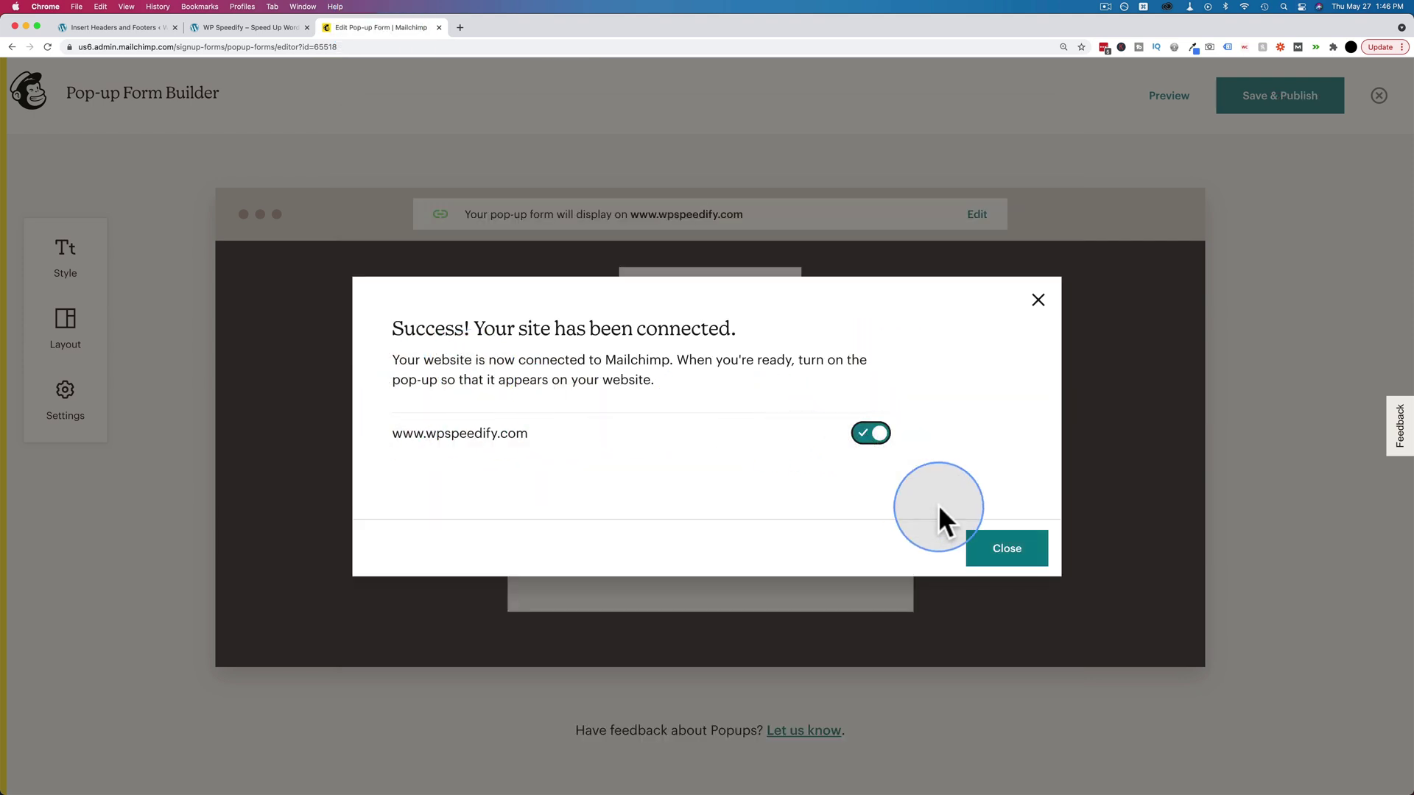
left_click(995, 561)
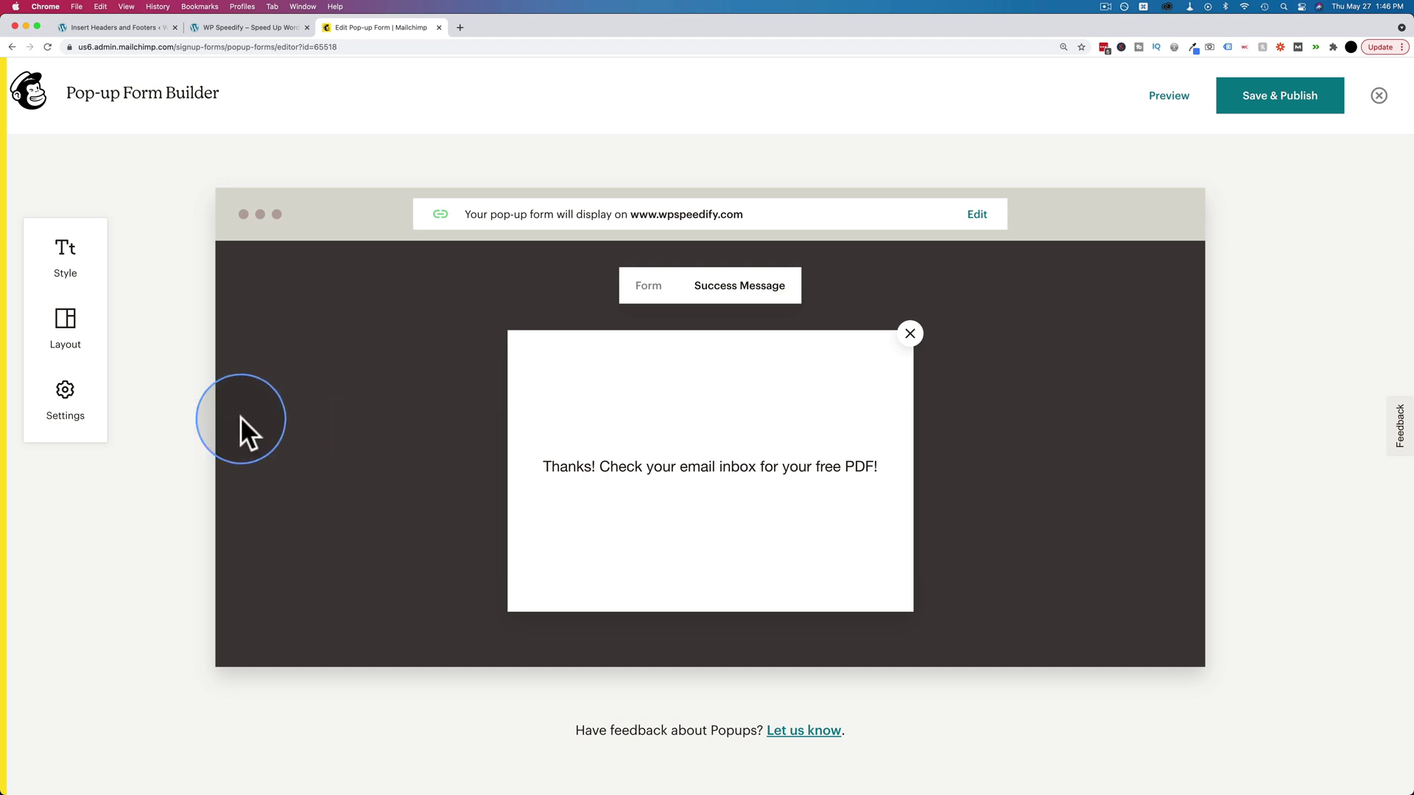
- In pop-up Settings, keep Display on On exit, set Position to Modal, and raise Overlay opacity slightly
left_click(65, 402)
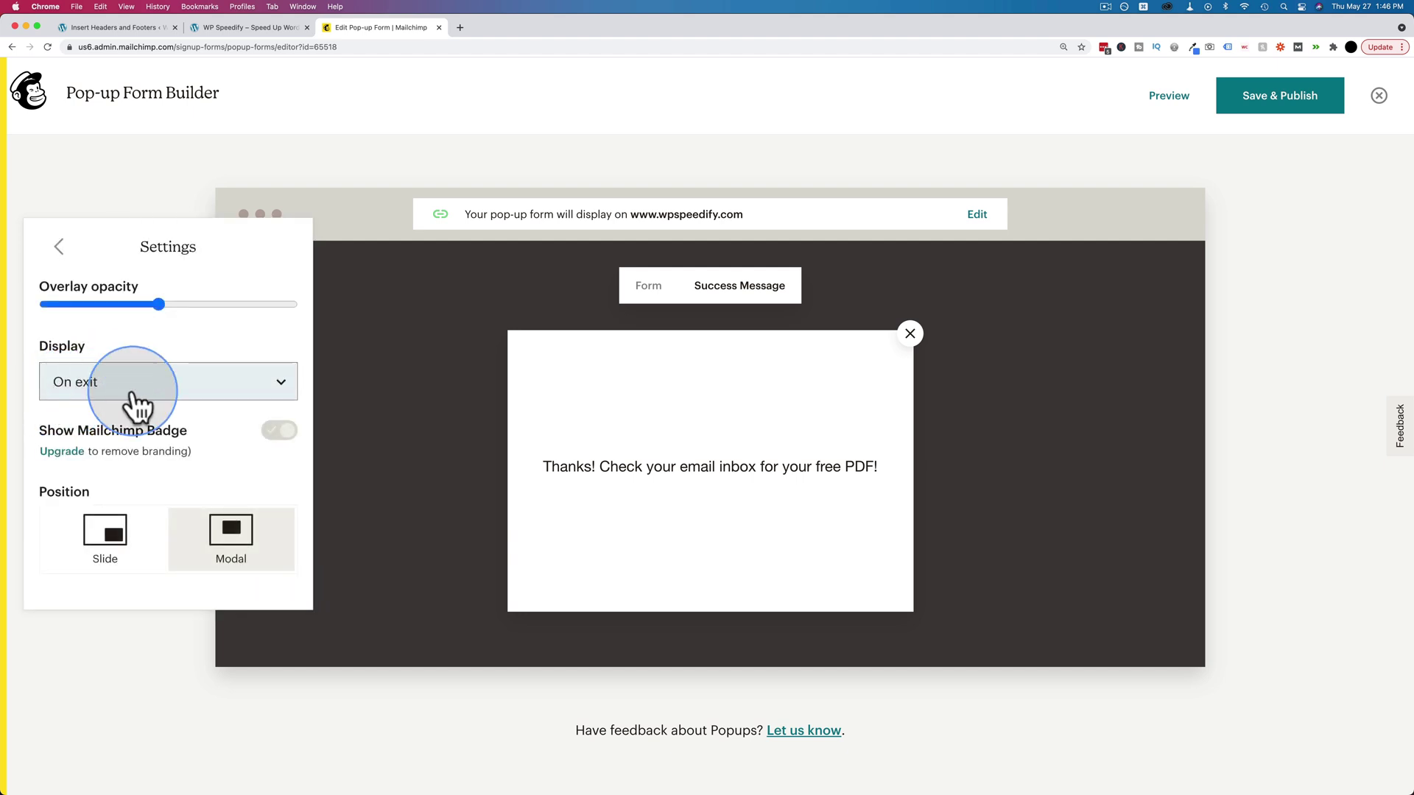
left_click(122, 382)
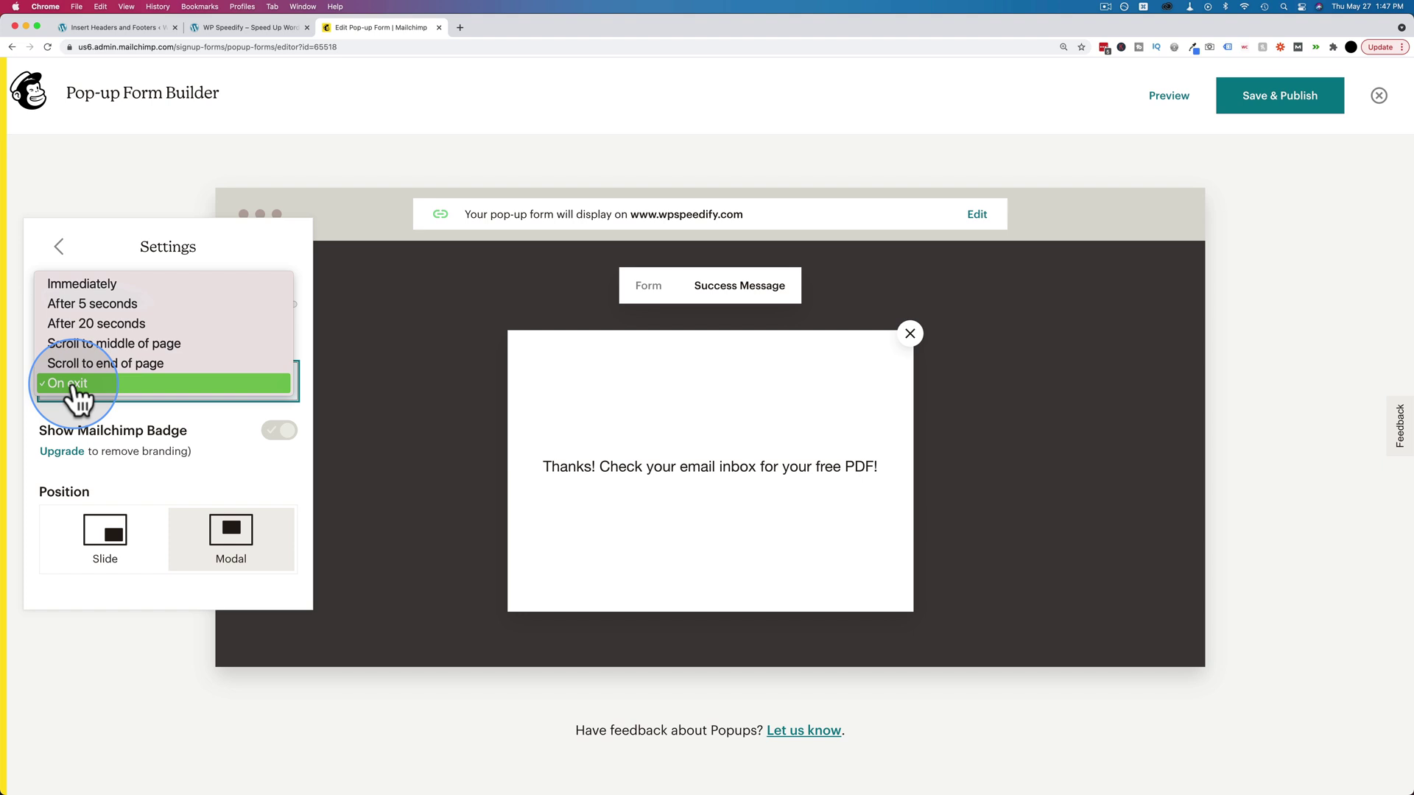
left_click(87, 388)
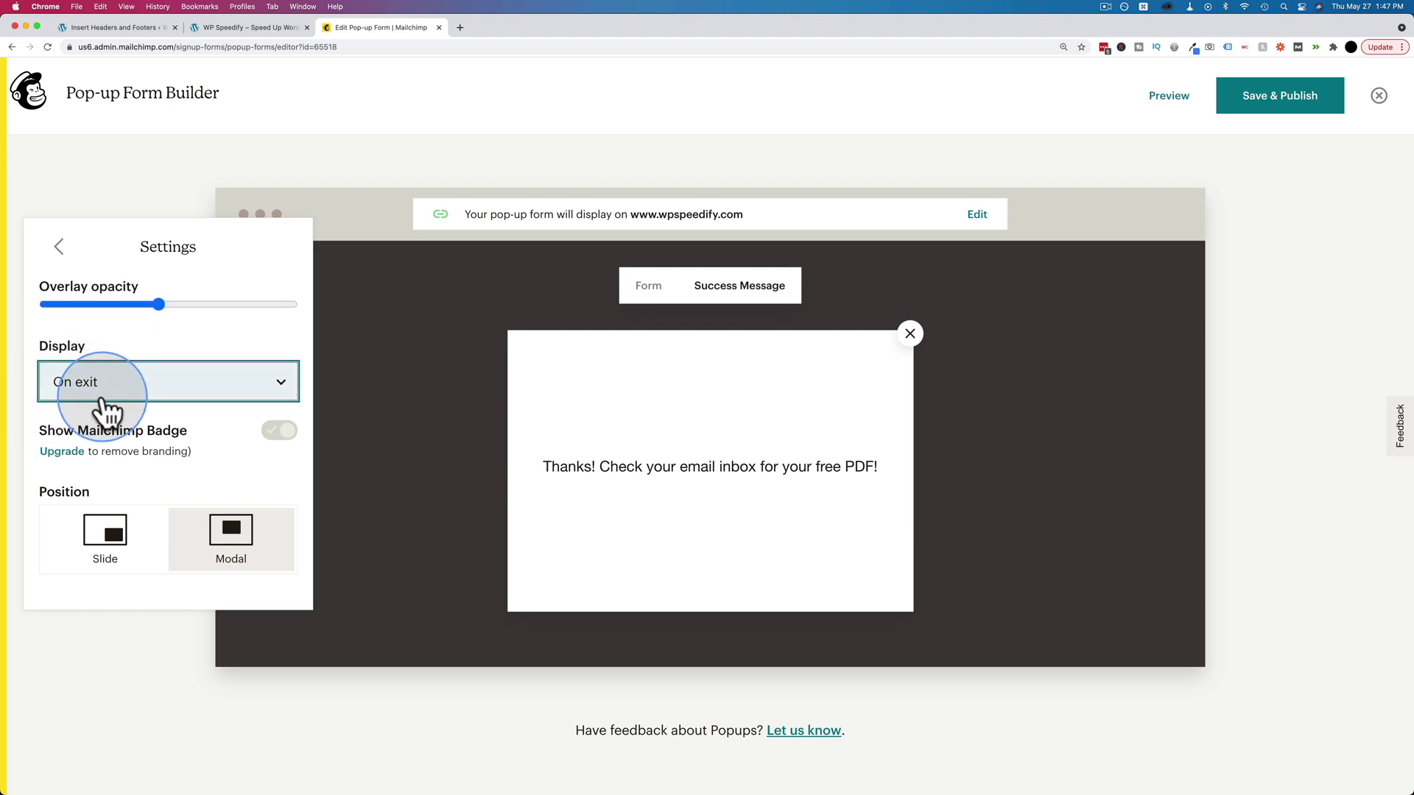
left_click(77, 554)
left_click(231, 541)
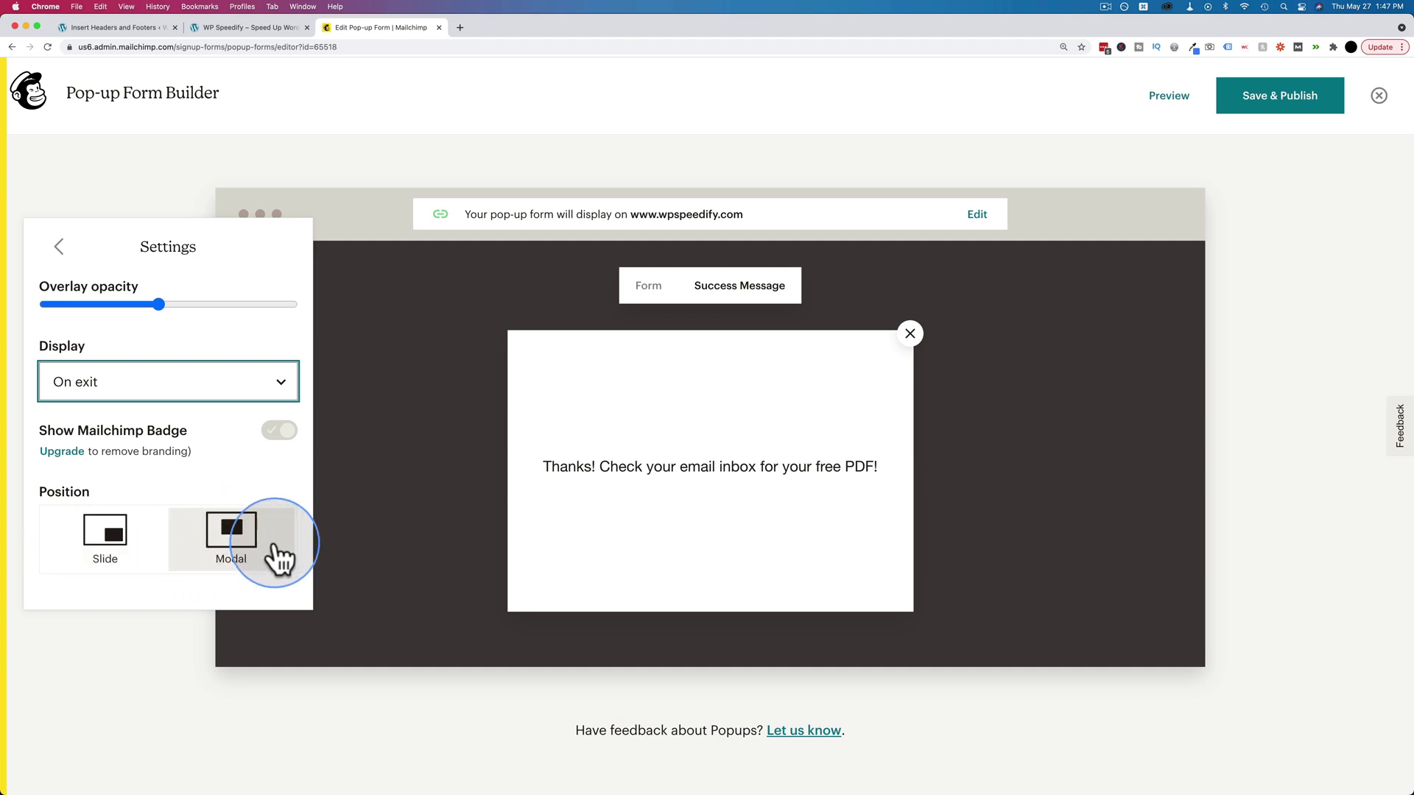
left_click(95, 549)
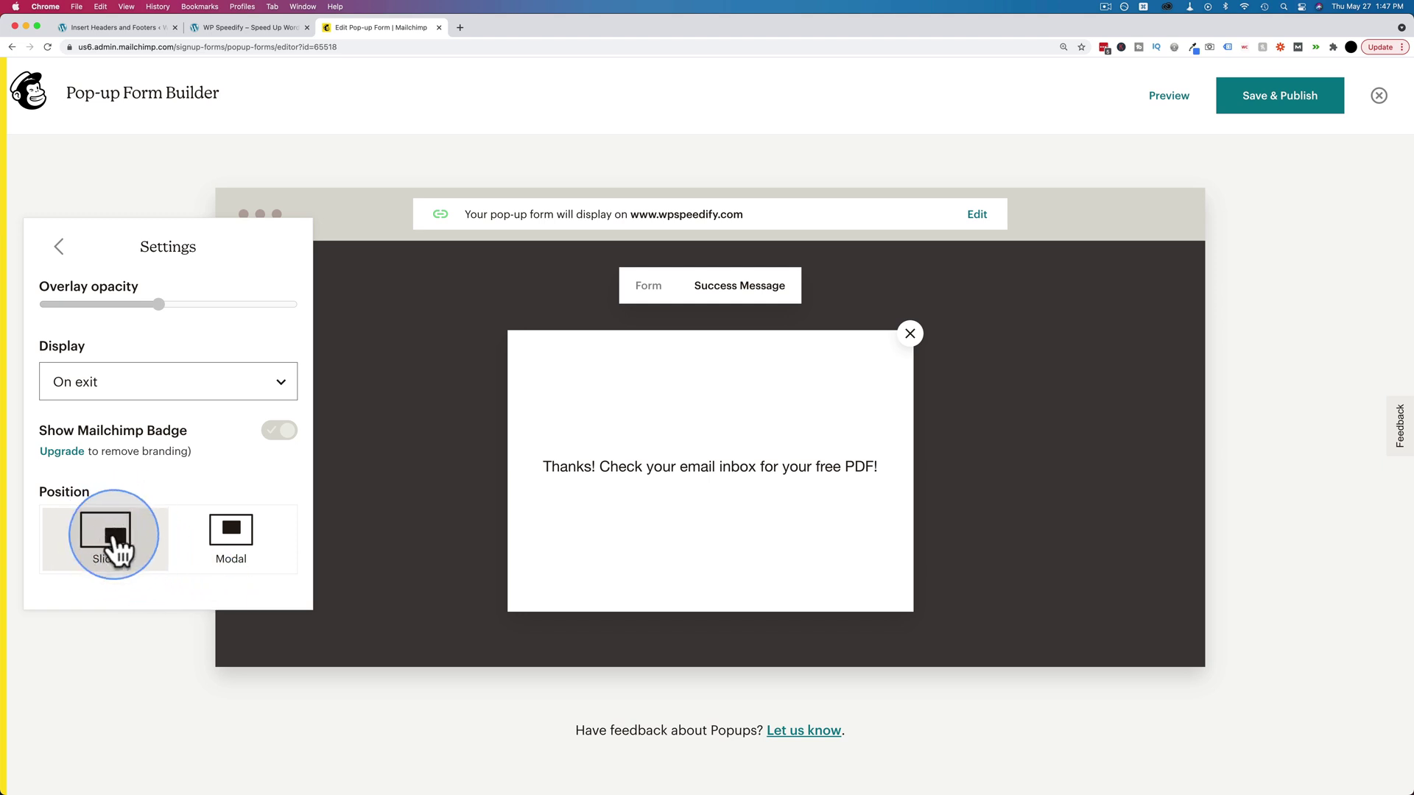
left_click(239, 538)
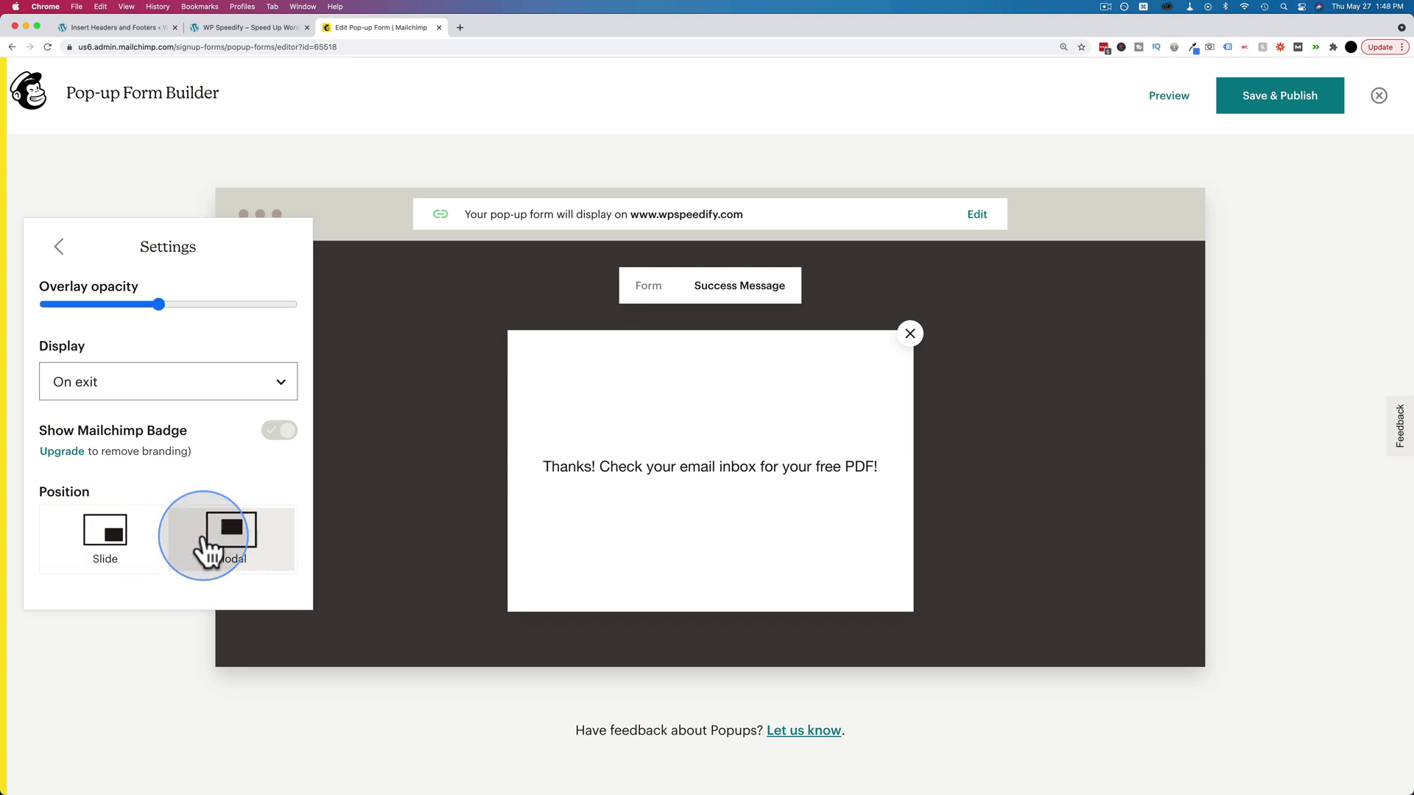
left_click(165, 303)
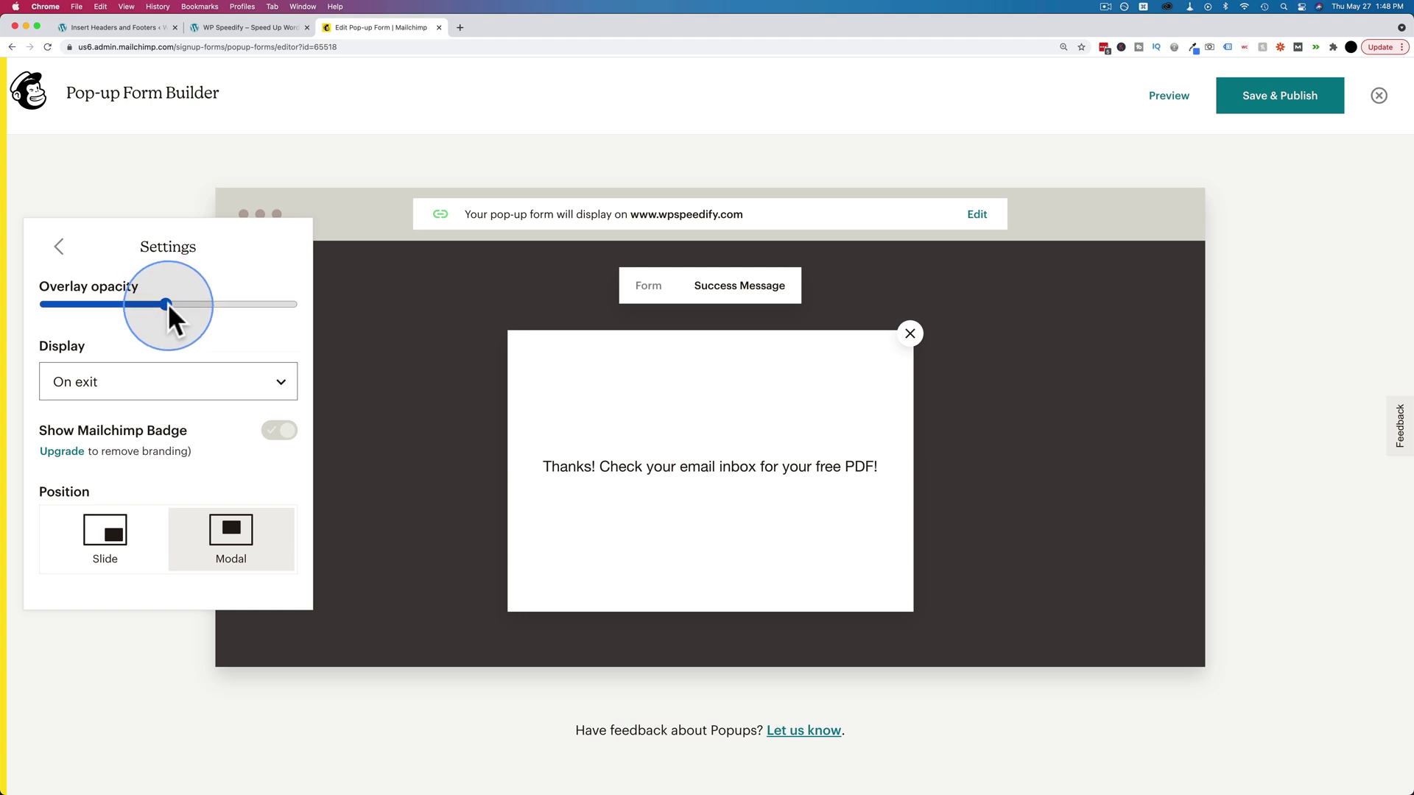
left_click(55, 258)
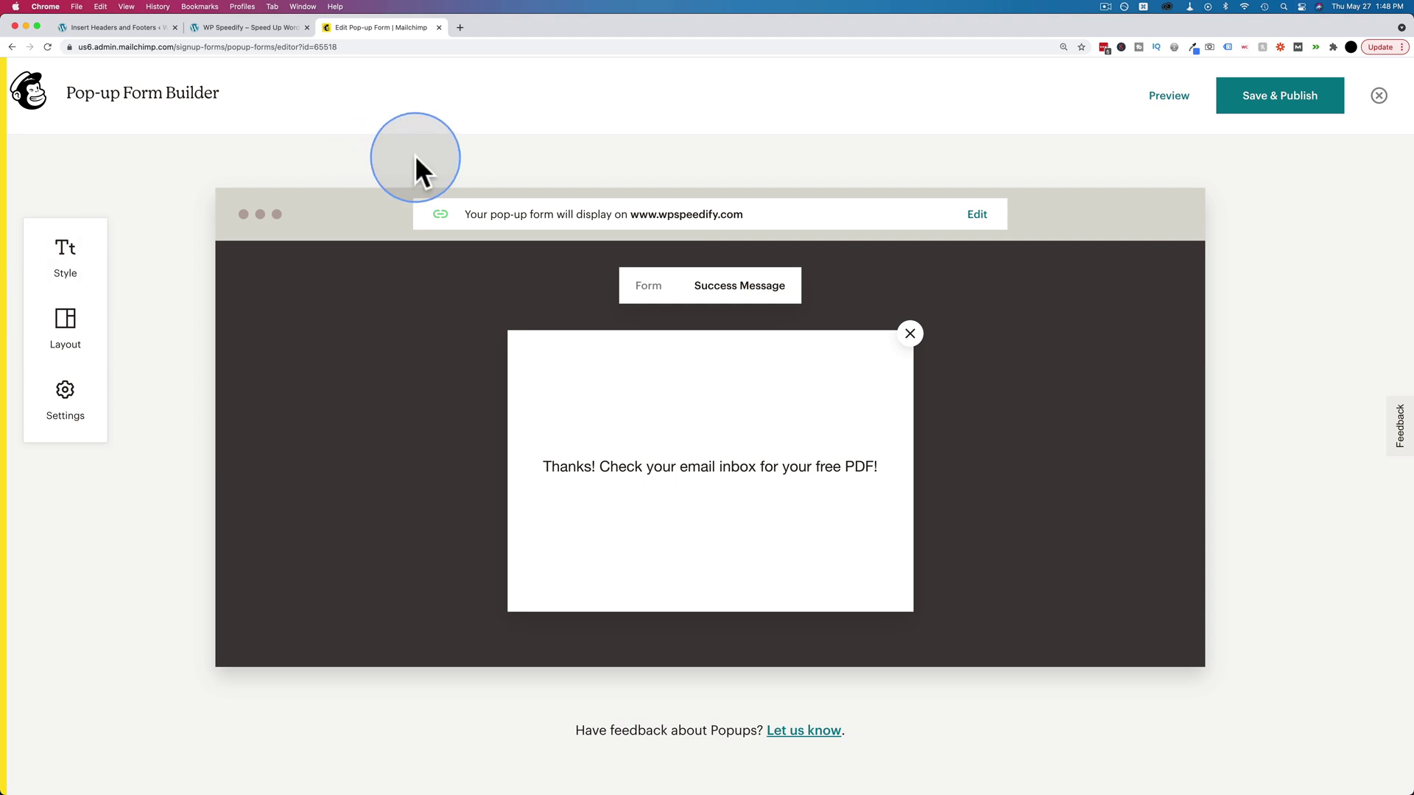
left_click(1269, 110)
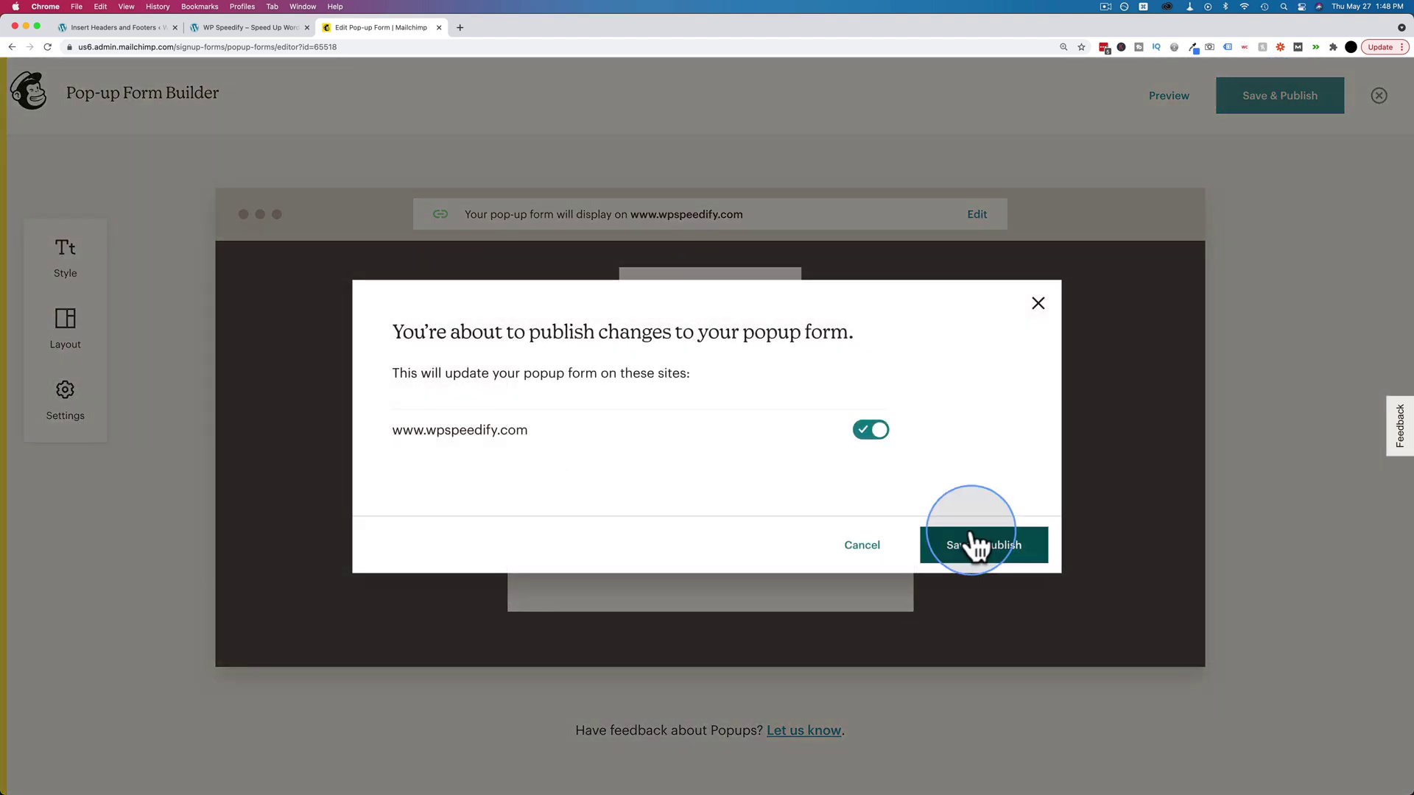
left_click(975, 549)
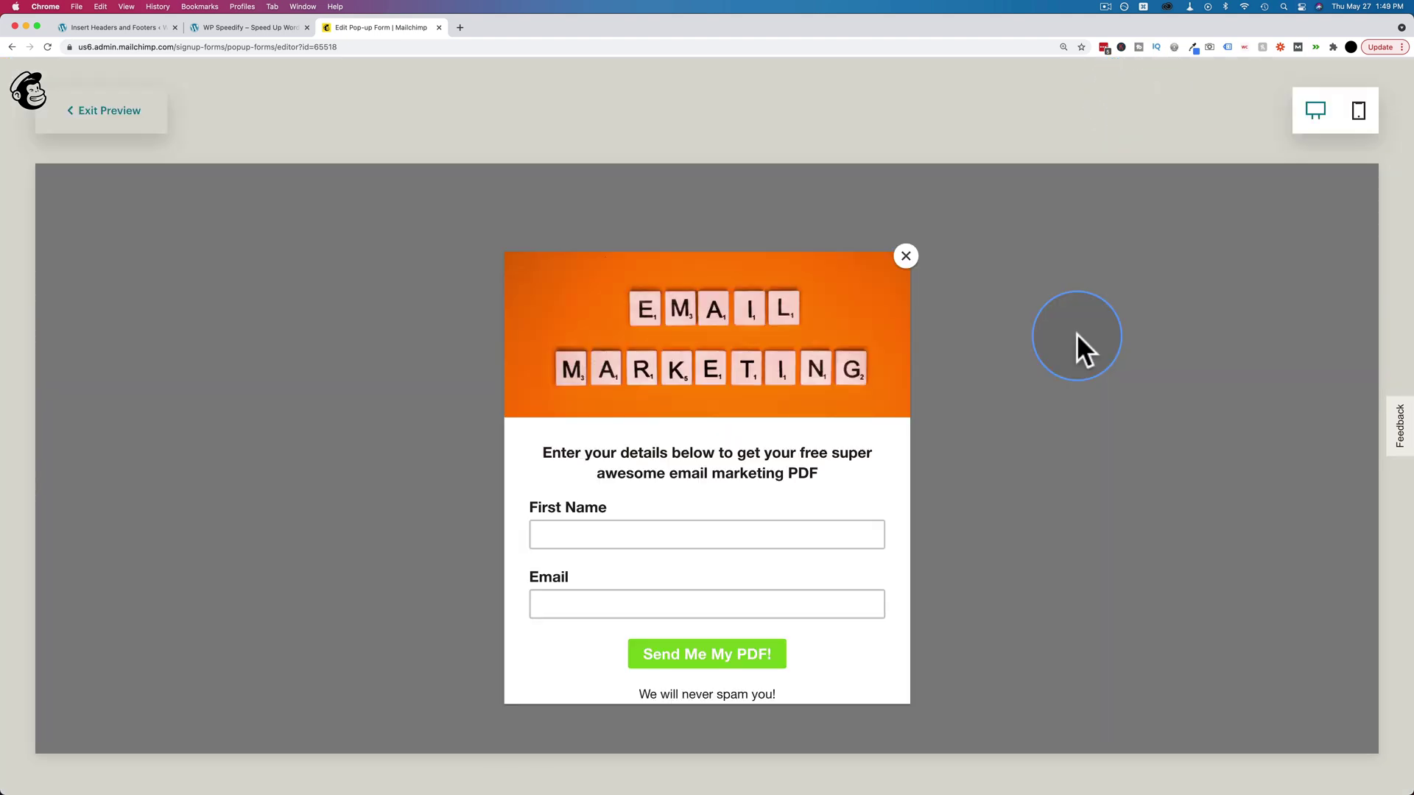
scroll(873, 426, "down", 2)
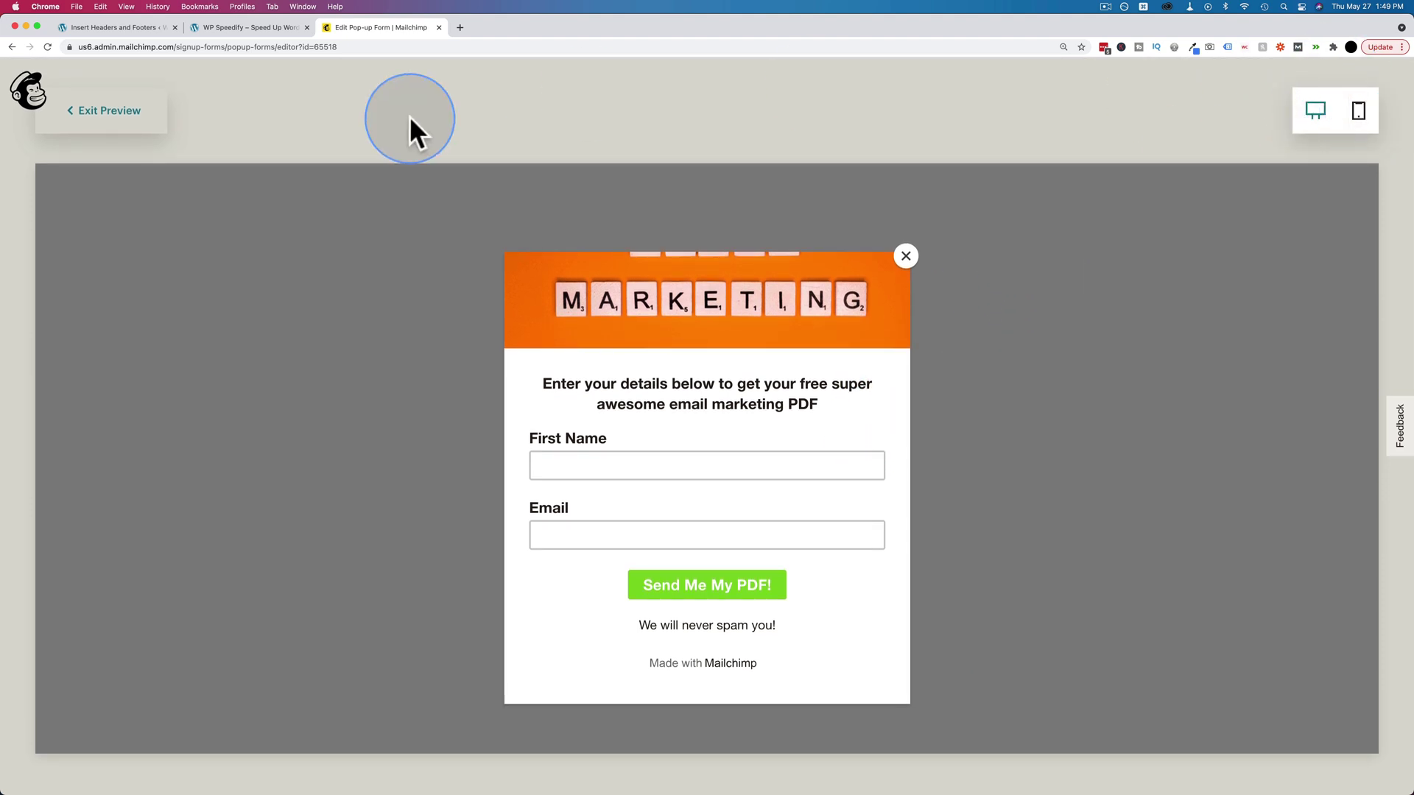
left_click(157, 118)
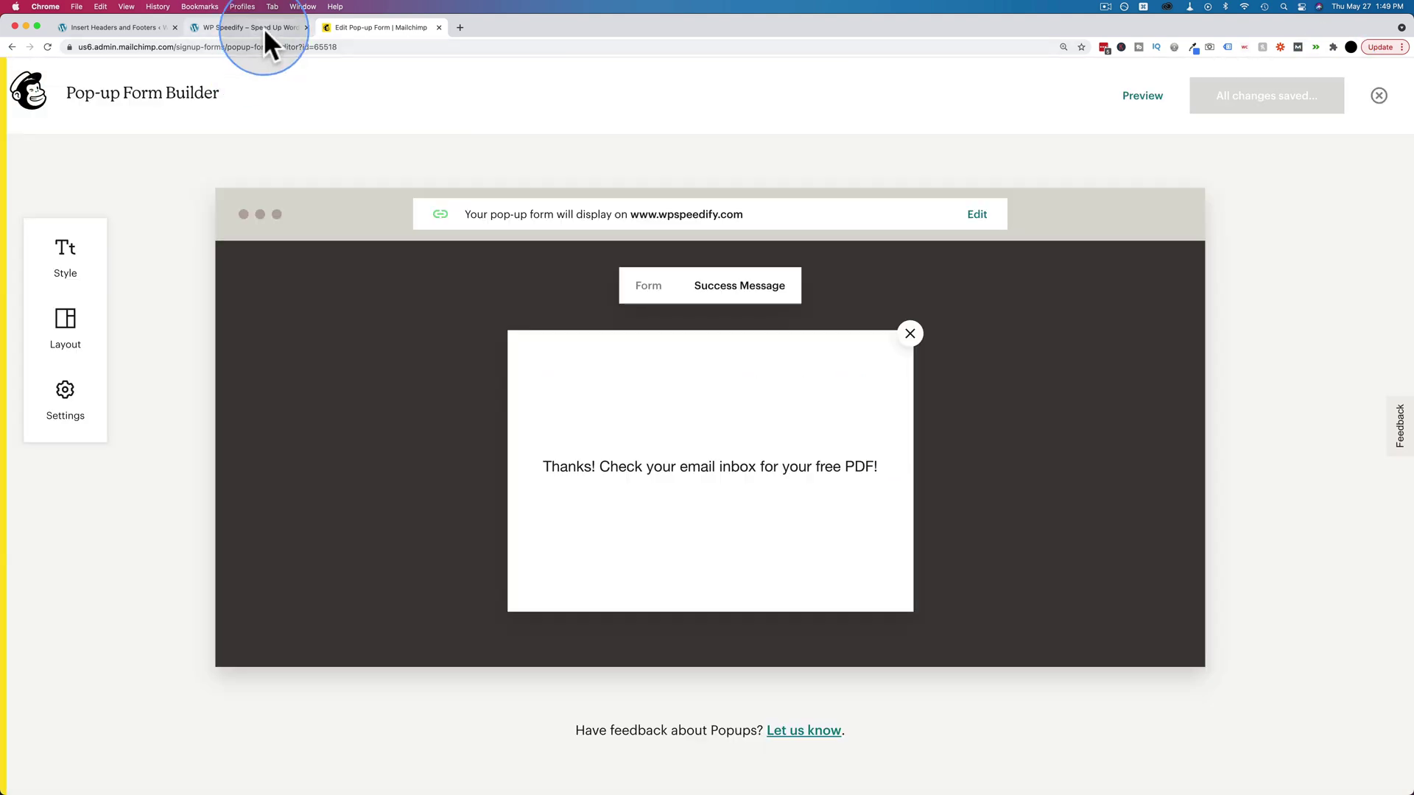
- Reload the WP Speedify homepage and open wpspeedify.com in a new incognito window
left_click(264, 28)
key("super+r")
scroll(178, 365, "down", 6)
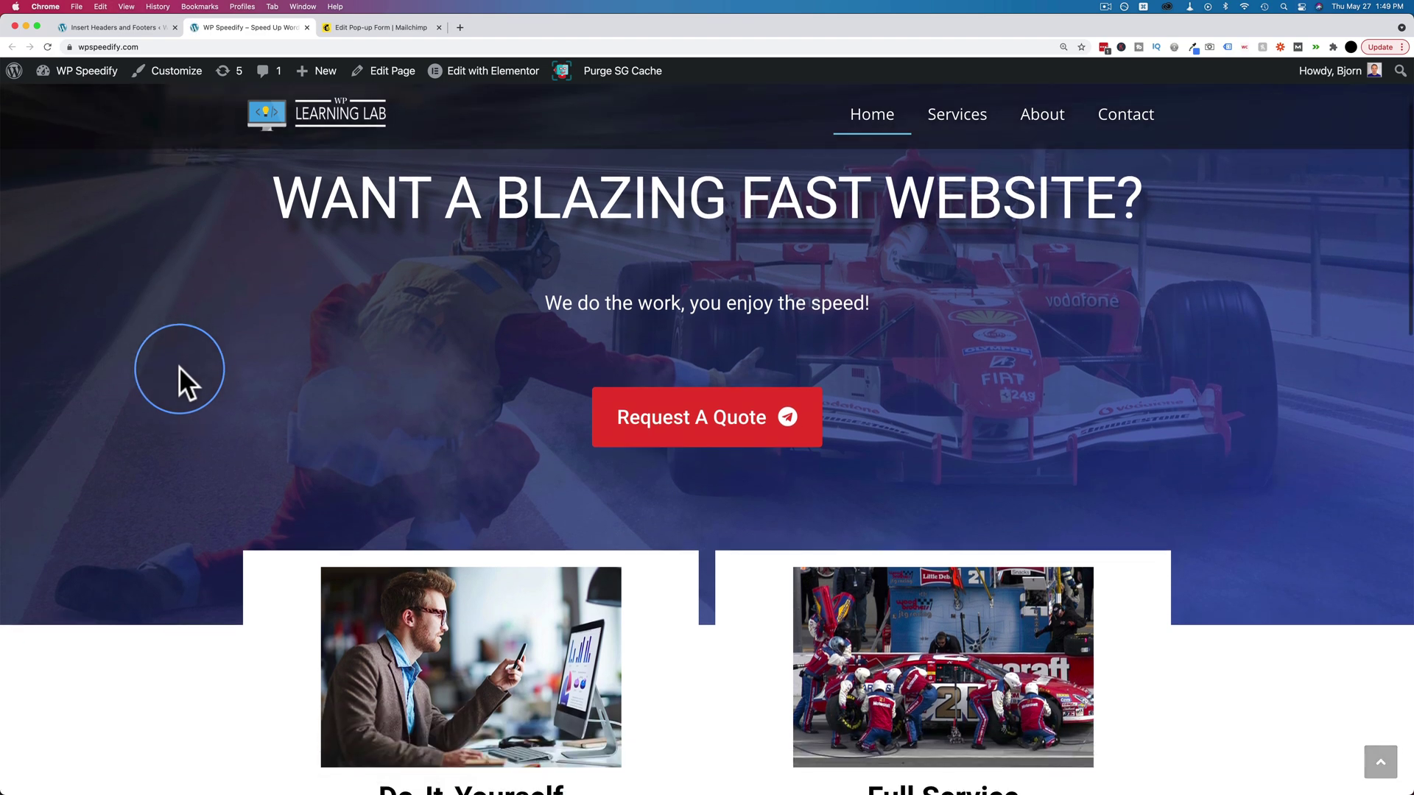
scroll(179, 365, "down", 5)
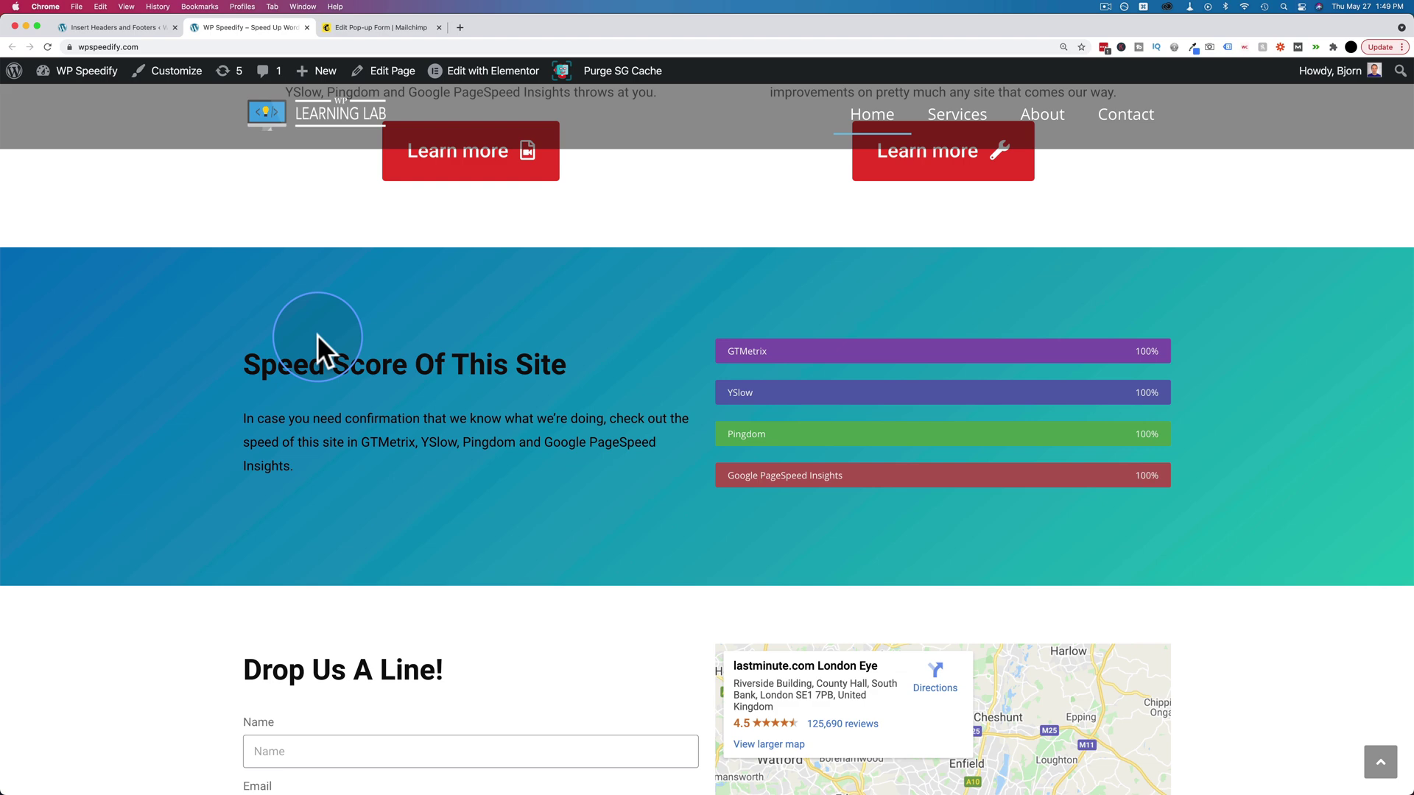
left_click(158, 47)
key("super+c")
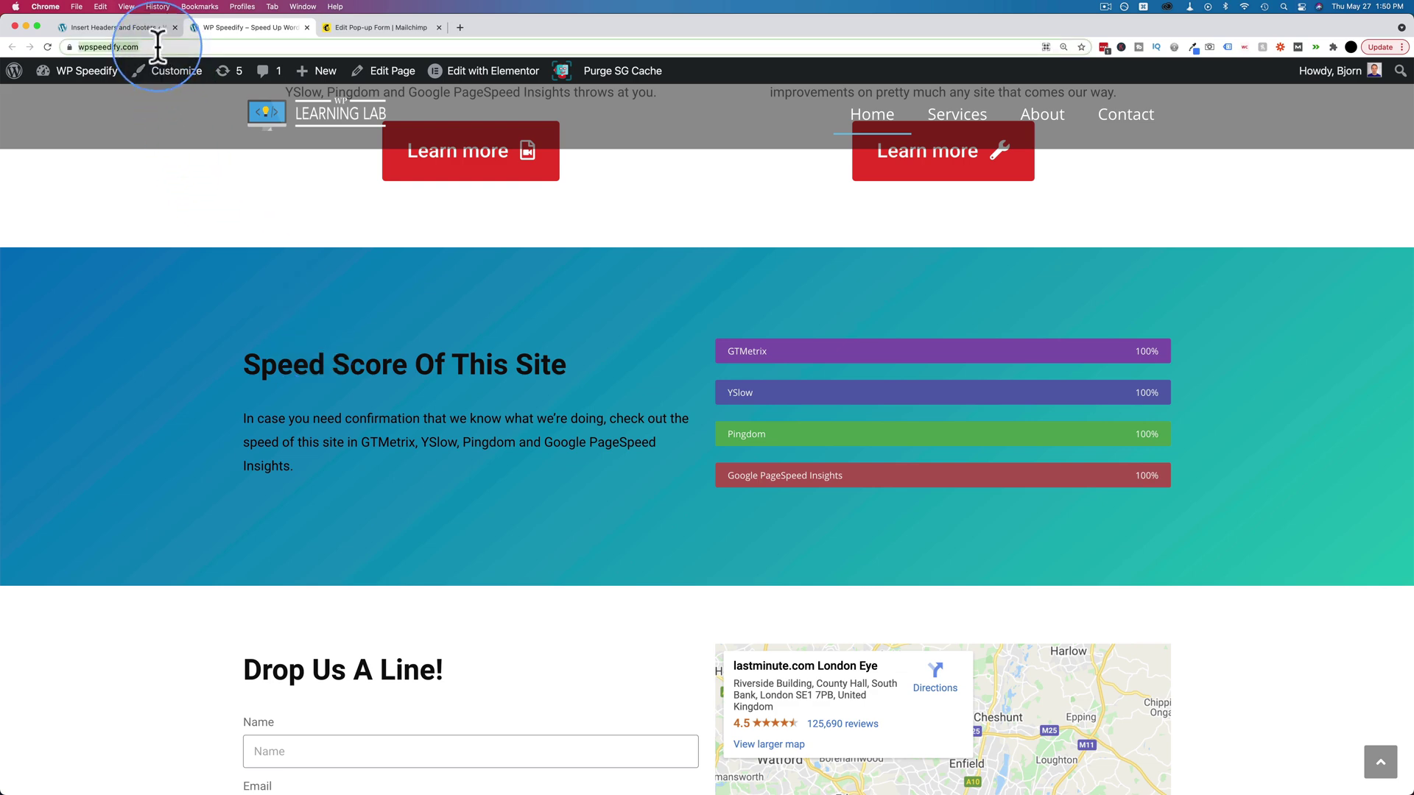
key("super+shift+n")
key("super+v")
key("Return")
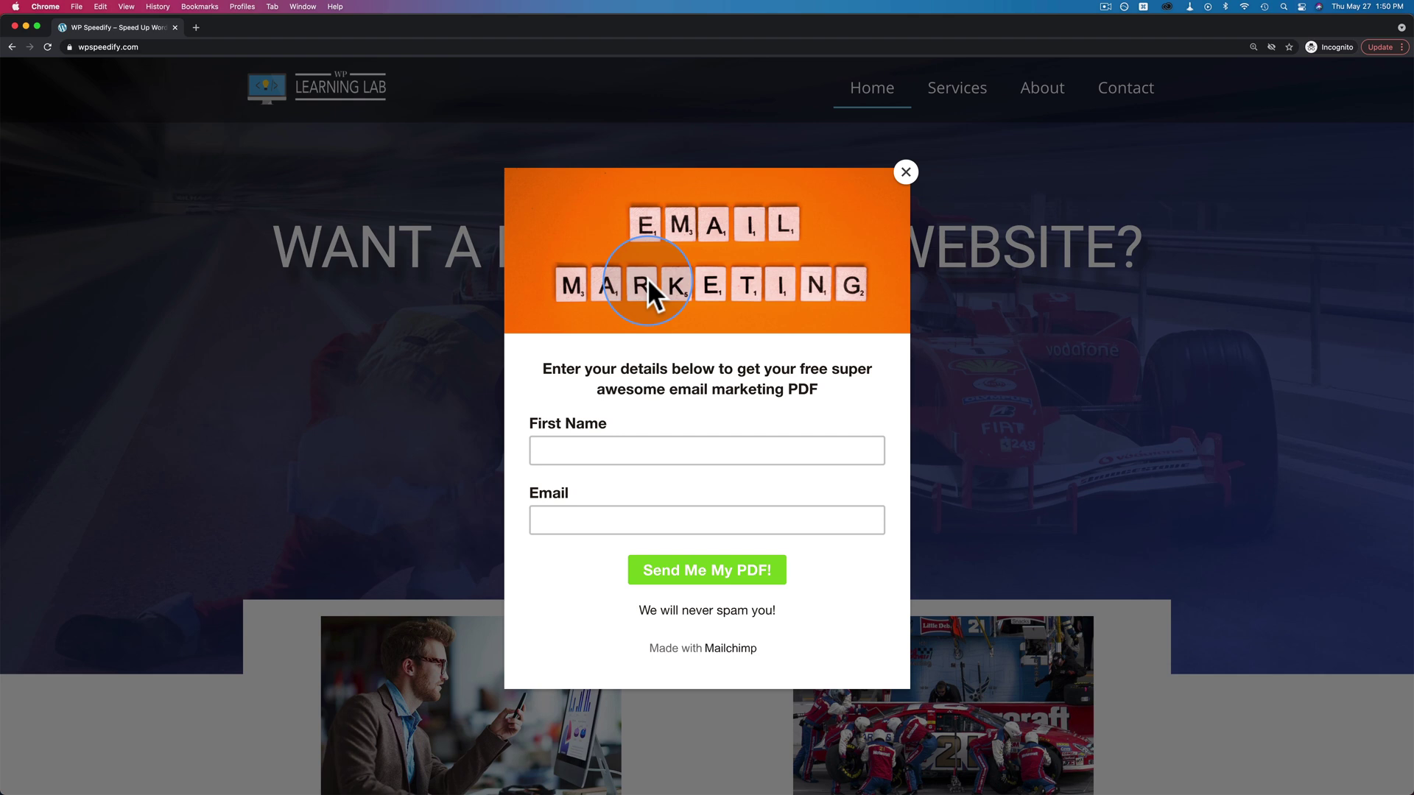
- Enter a test first name and email in the pop-up, submit with Send Me My PDF!, and dismiss the thank-you message
left_click(663, 450)
type("Bjorn")
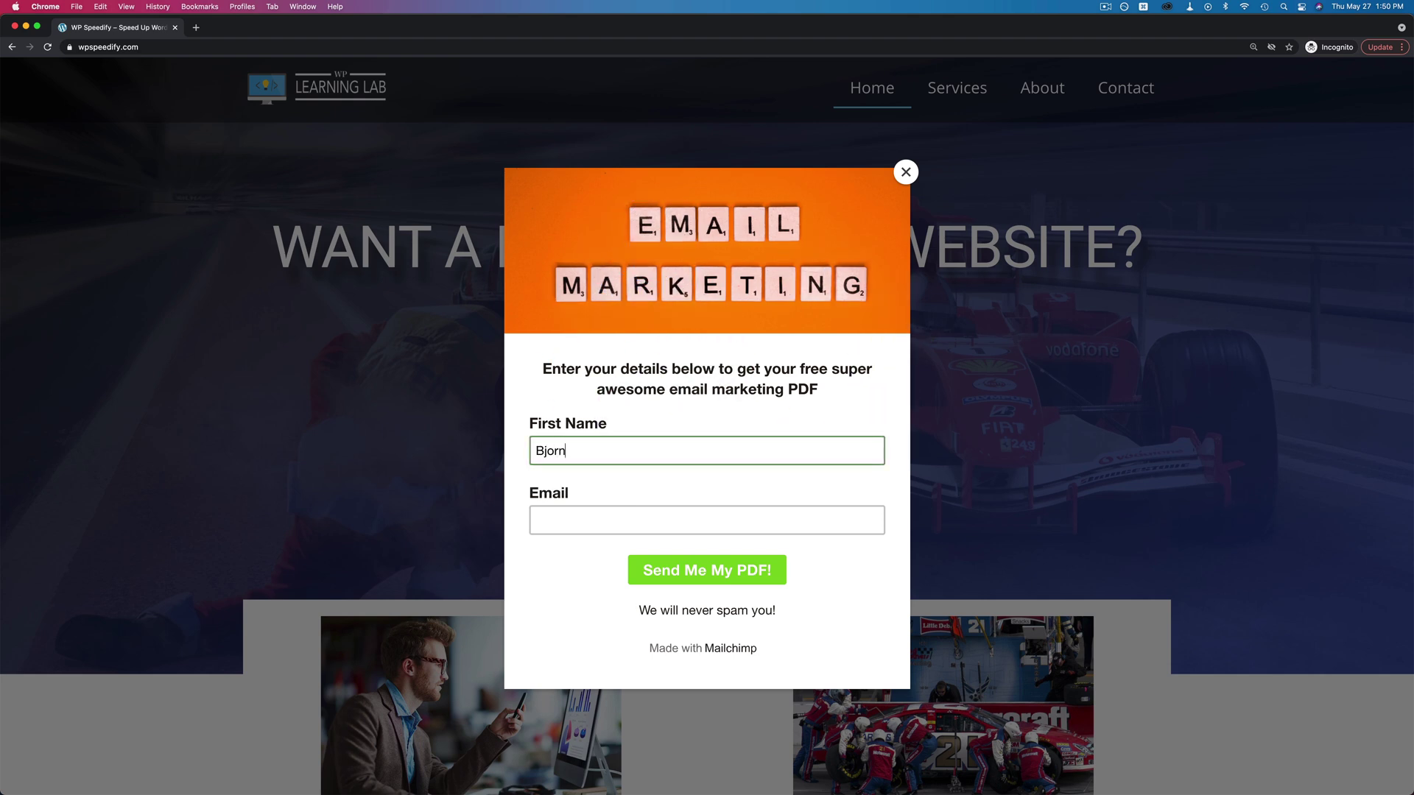
left_click(663, 519)
type("speedify")
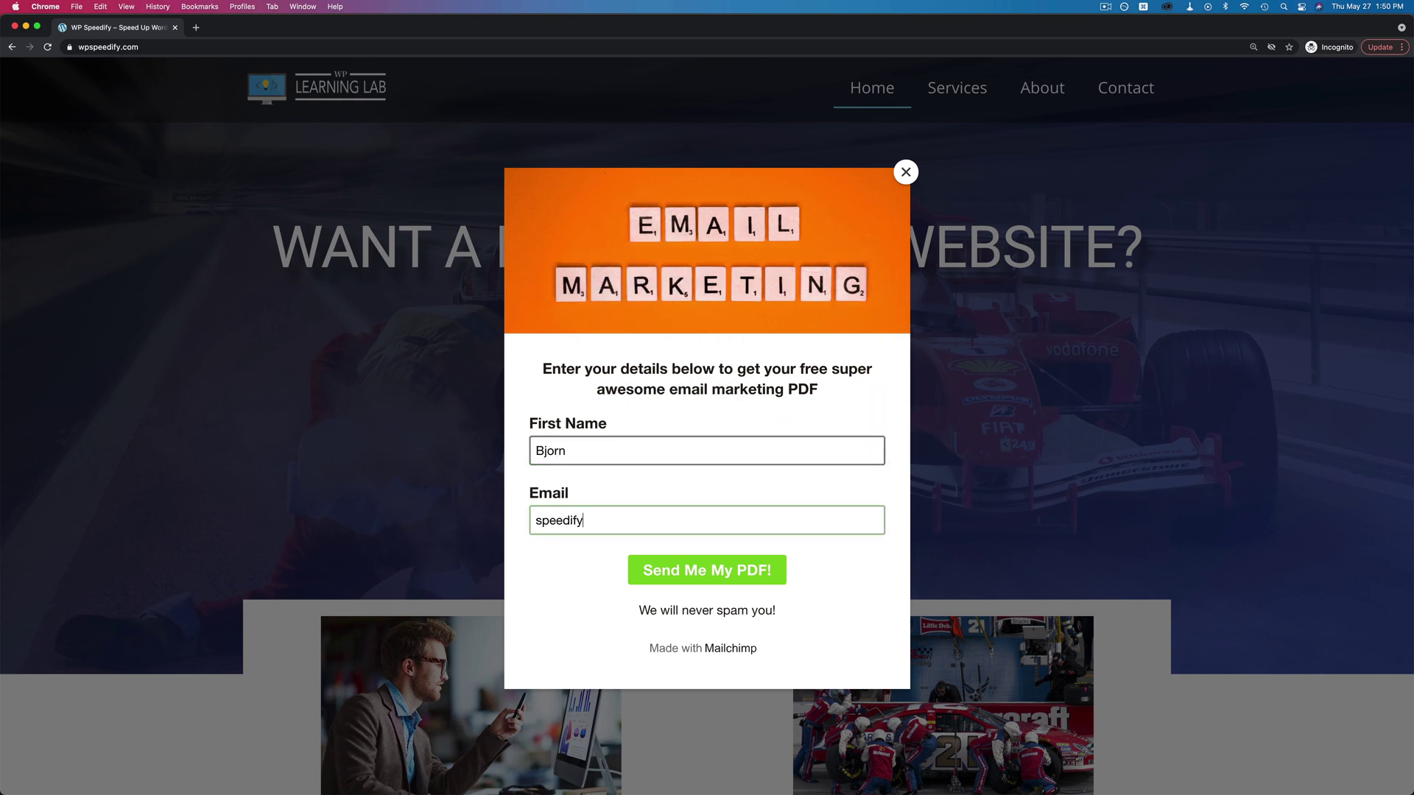
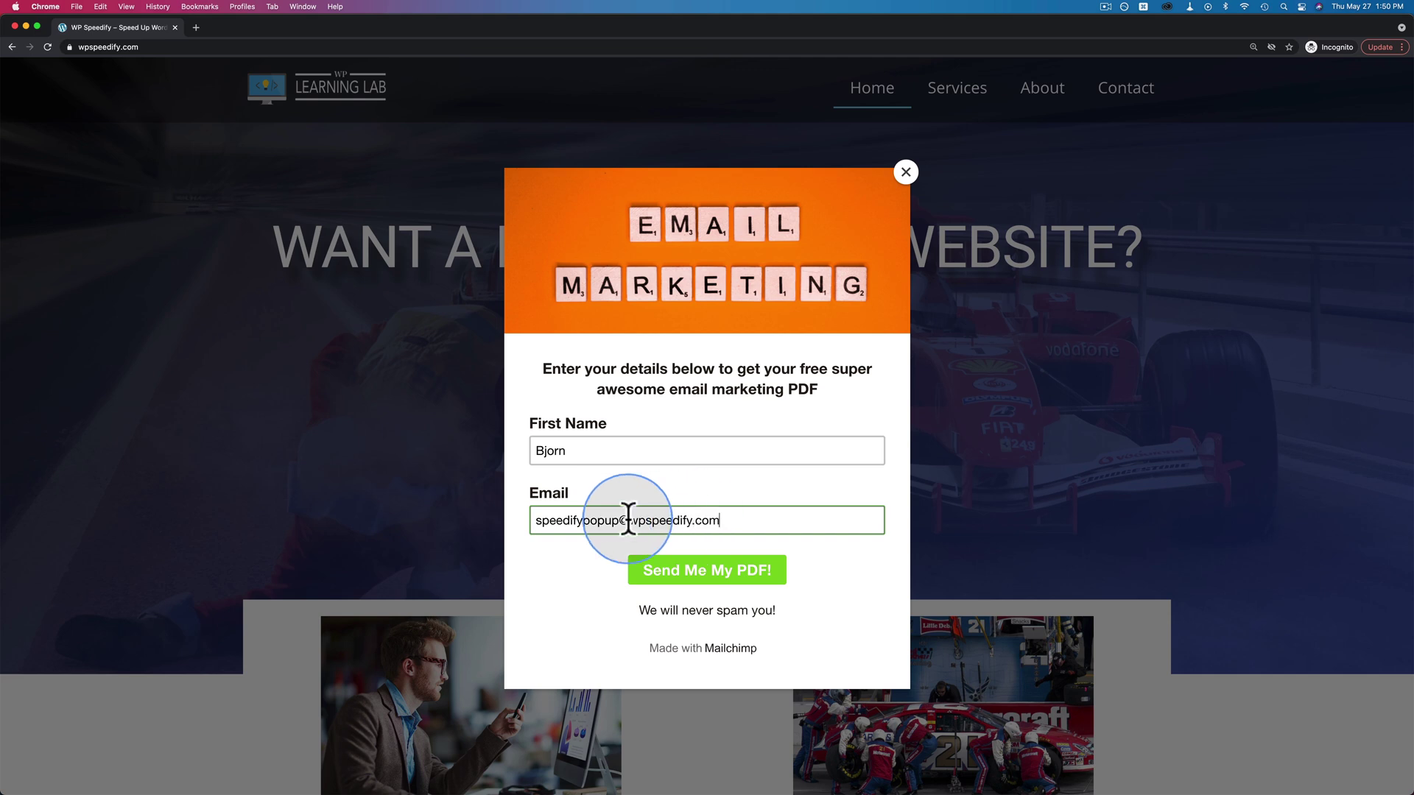
left_click_drag(558, 521, 697, 530)
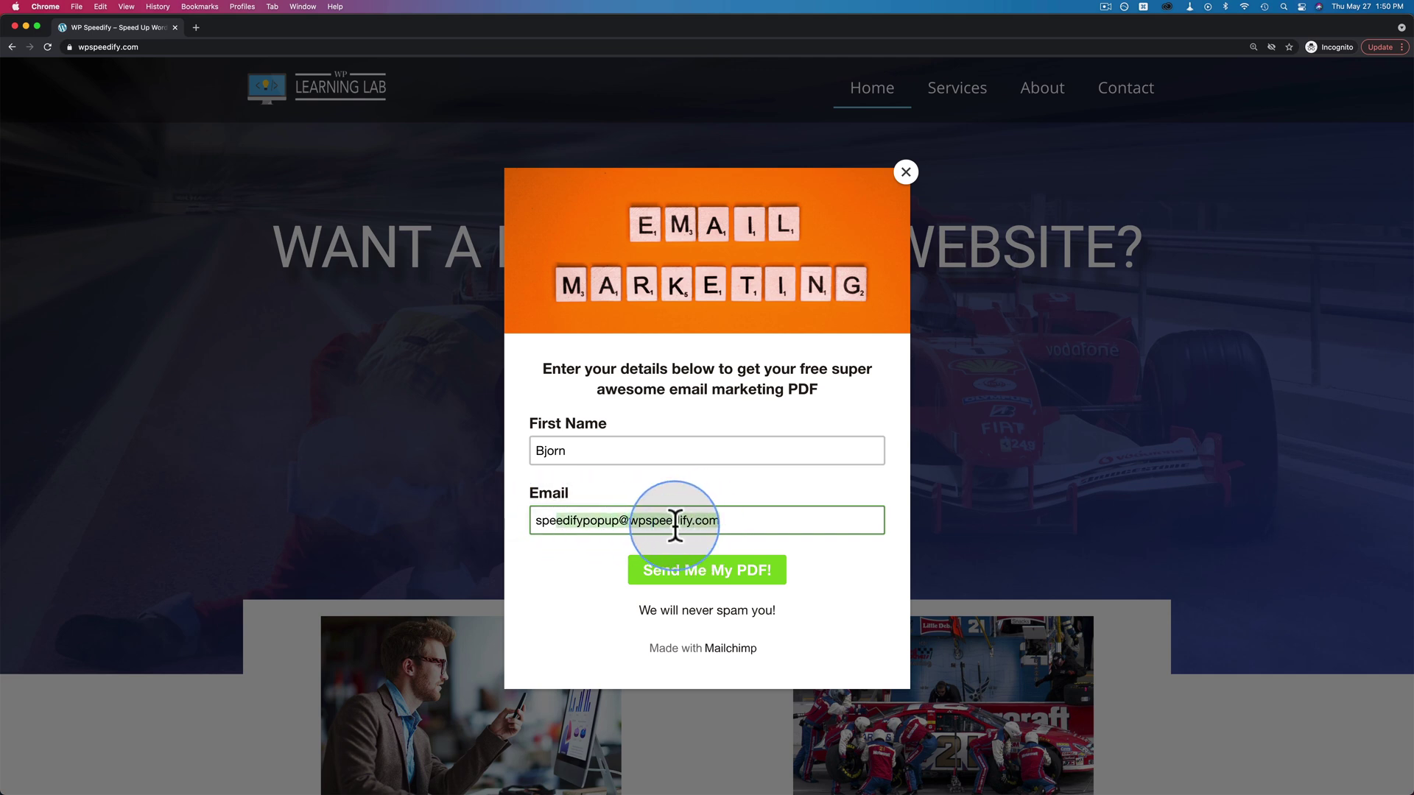
left_click(728, 581)
double_click(598, 230)
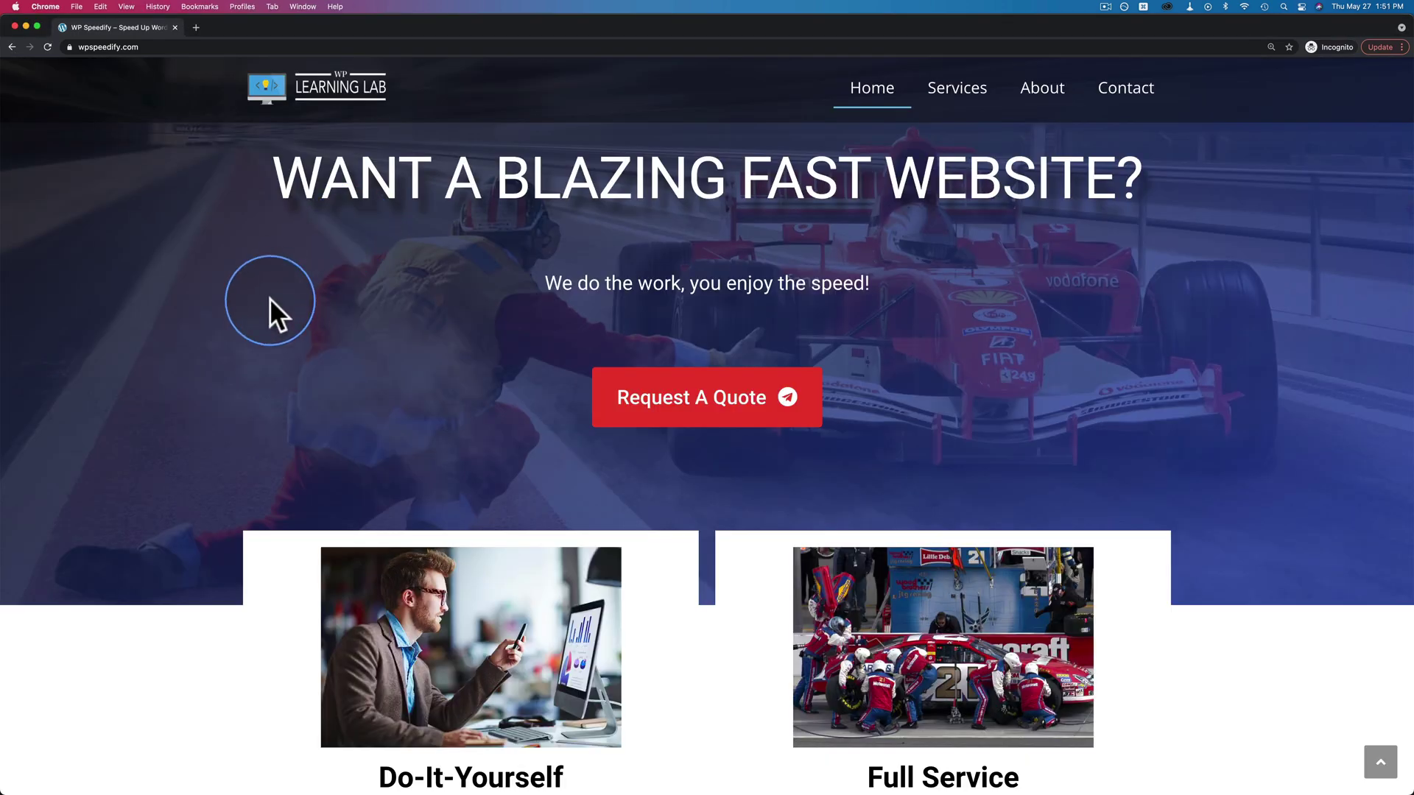
- Exit the Pop-up Form Builder and view All contacts, finding the new test subscriber listed first
left_click(376, 27)
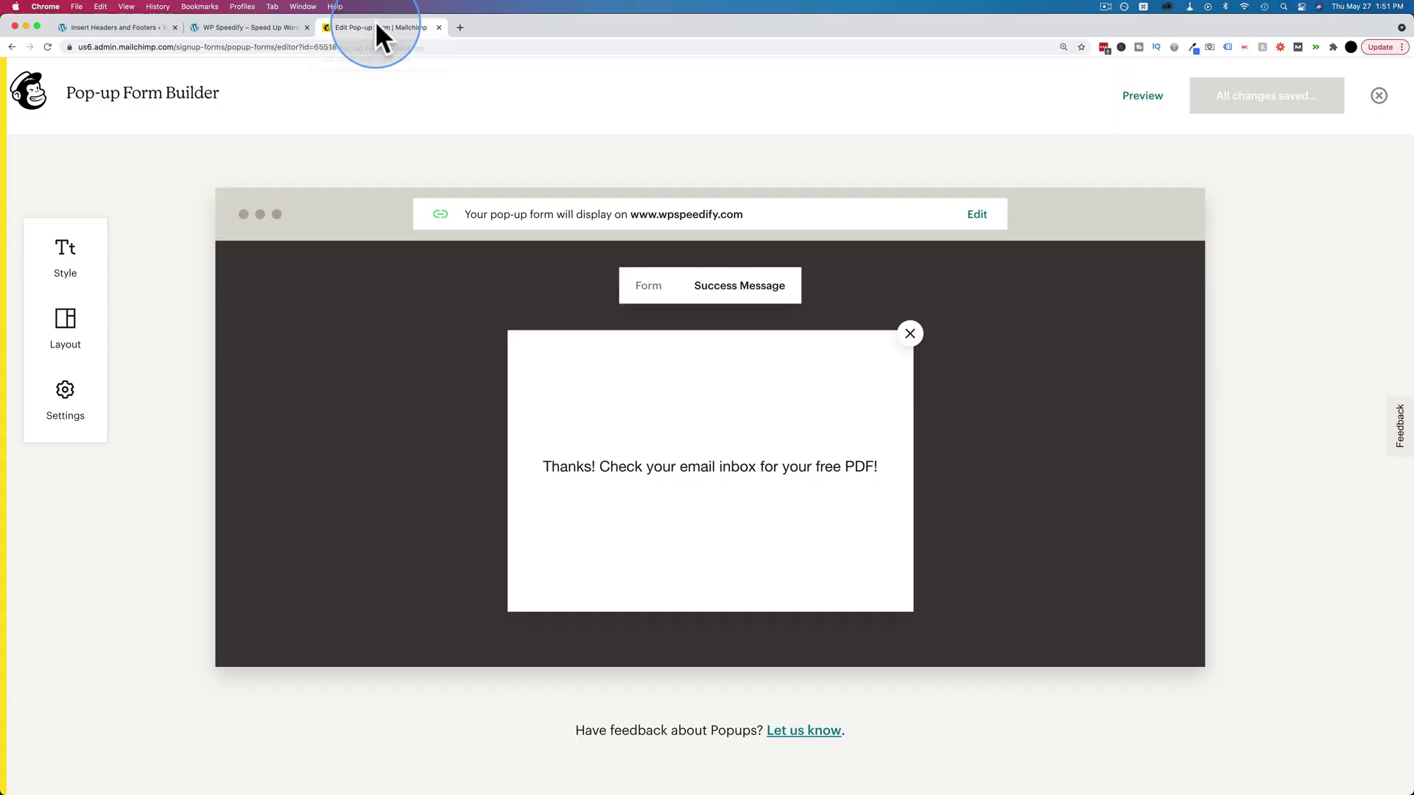
left_click(1380, 97)
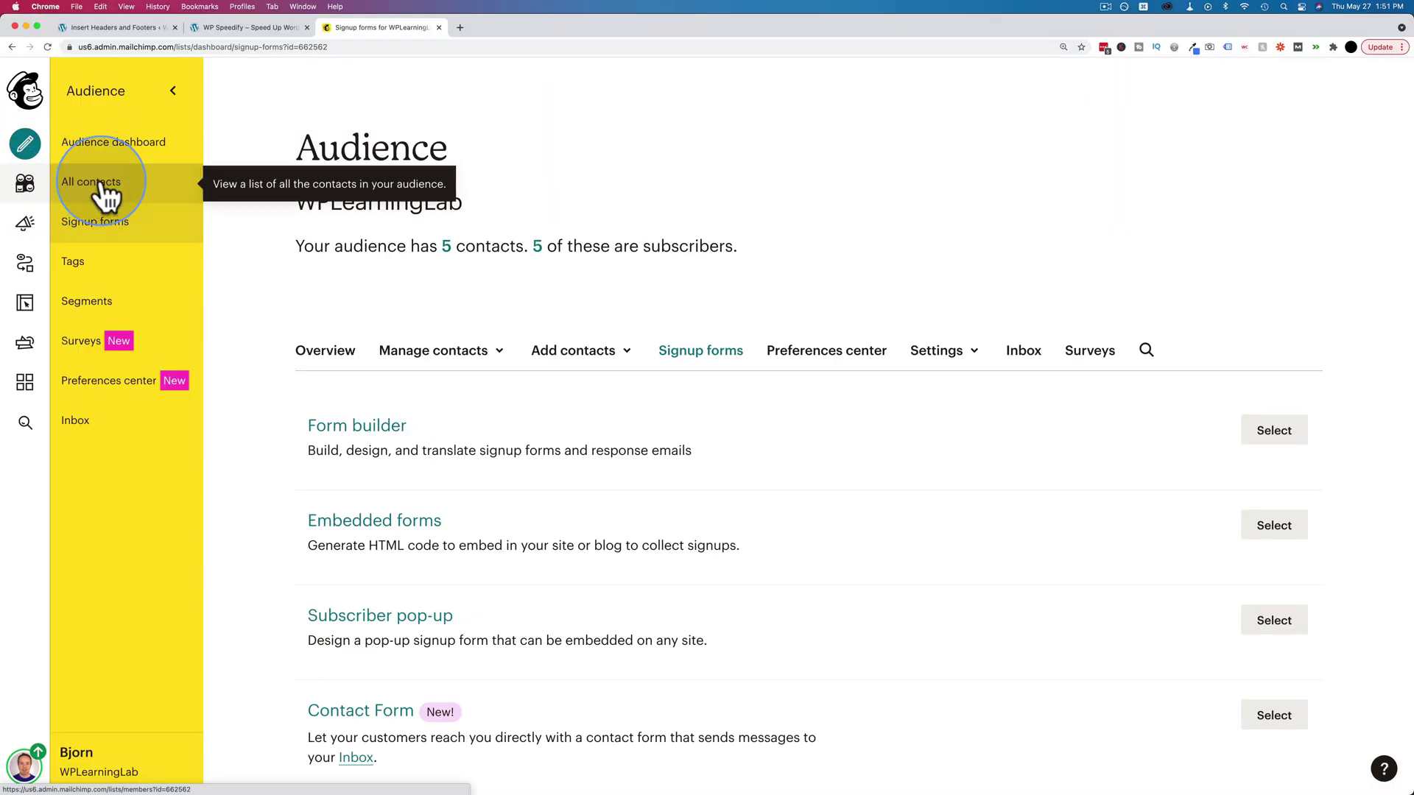
left_click(103, 190)
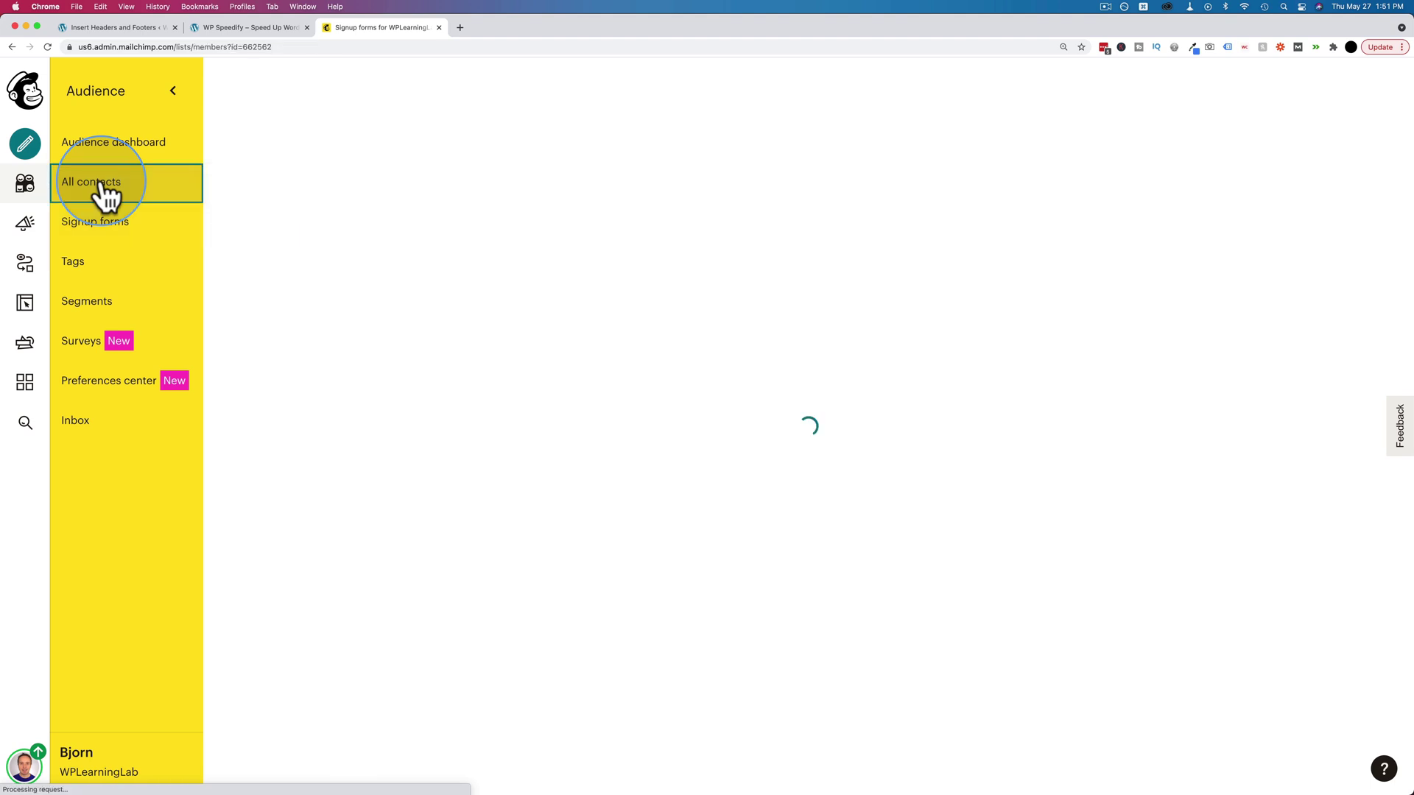
scroll(266, 262, "down", 2)
scroll(266, 264, "down", 1)
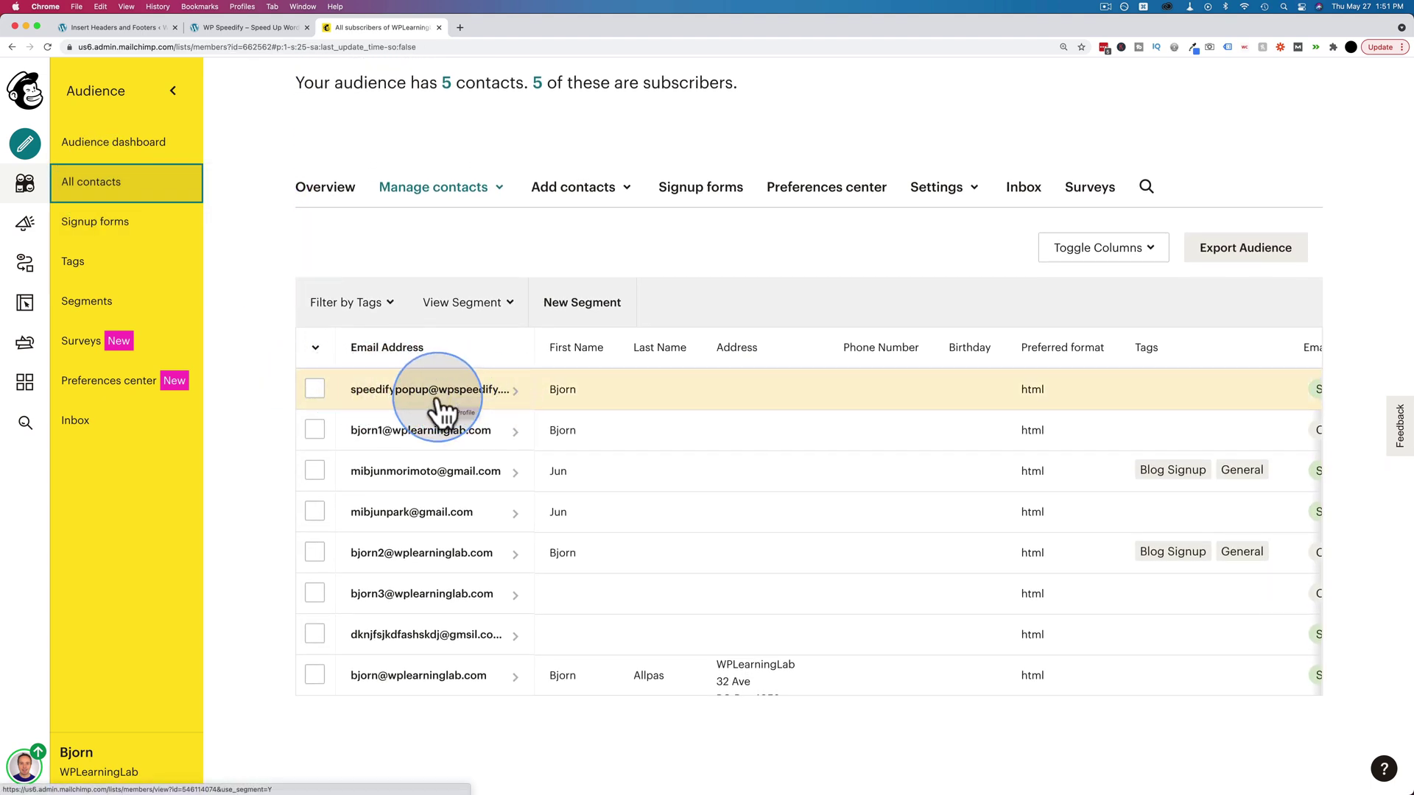
scroll(442, 410, "up", 3)
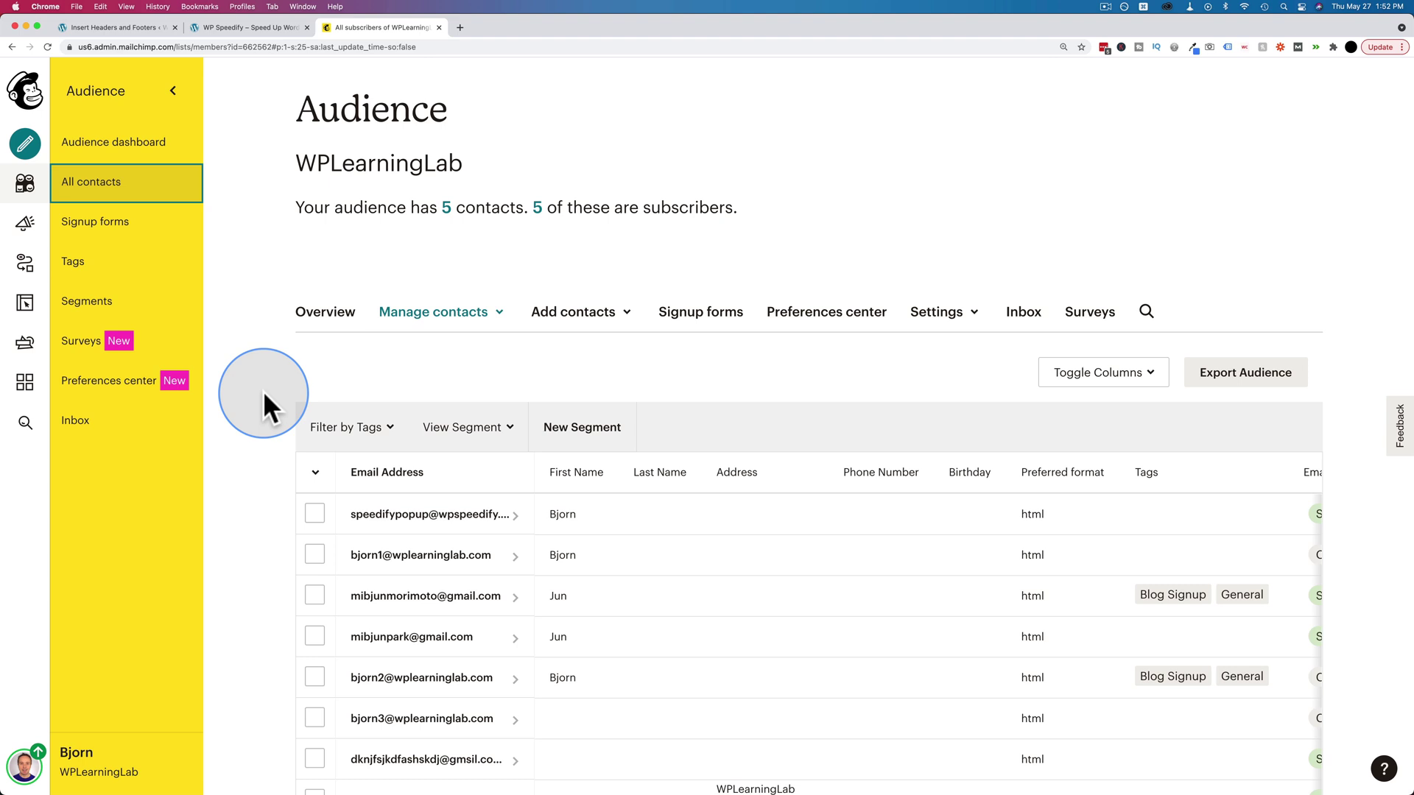
scroll(263, 390, "up", 2)
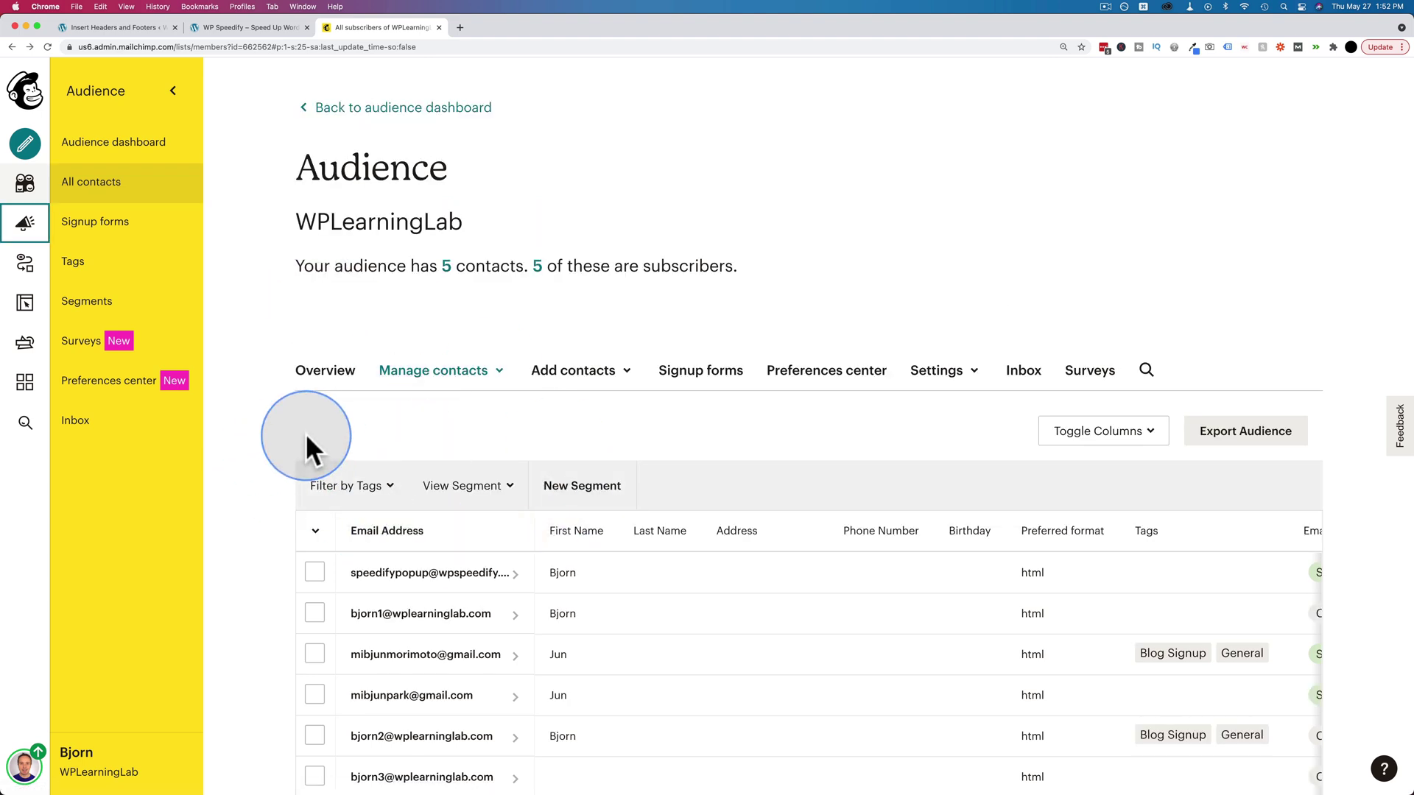
- Via Create > Email > Automated, start a Welcome new subscribers email named WPSpeedify Welcome Email for WPLearningLab
left_click(26, 144)
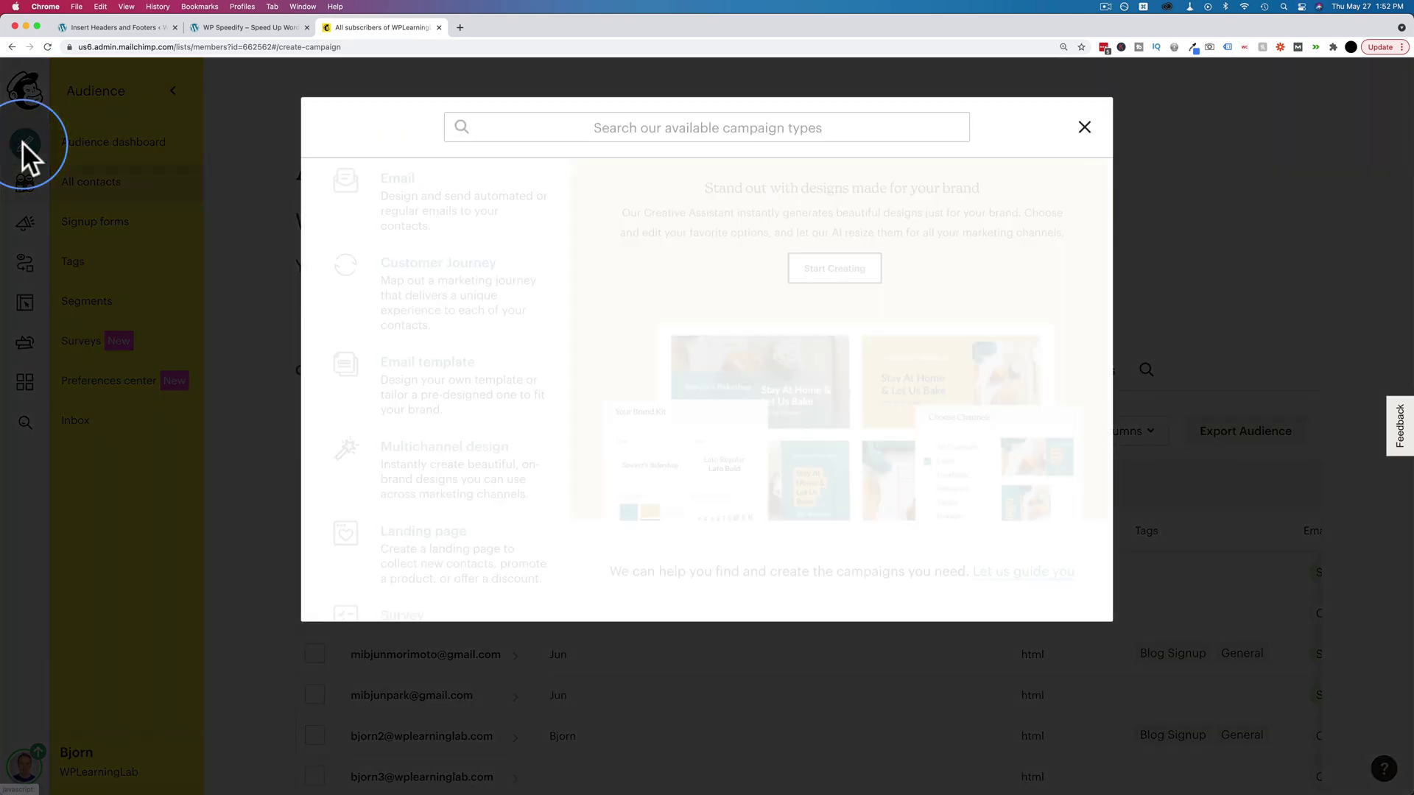
left_click(393, 190)
left_click(688, 190)
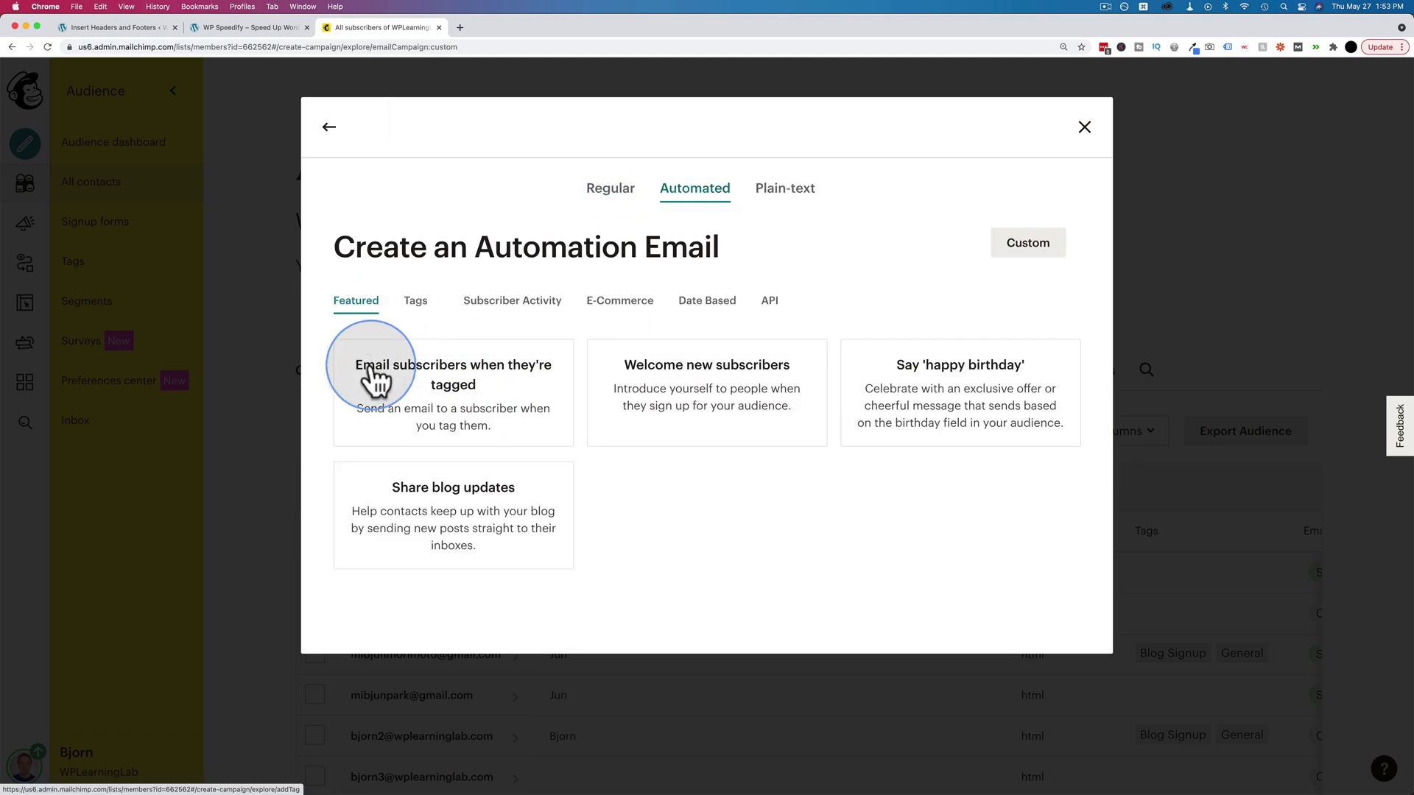
left_click(753, 431)
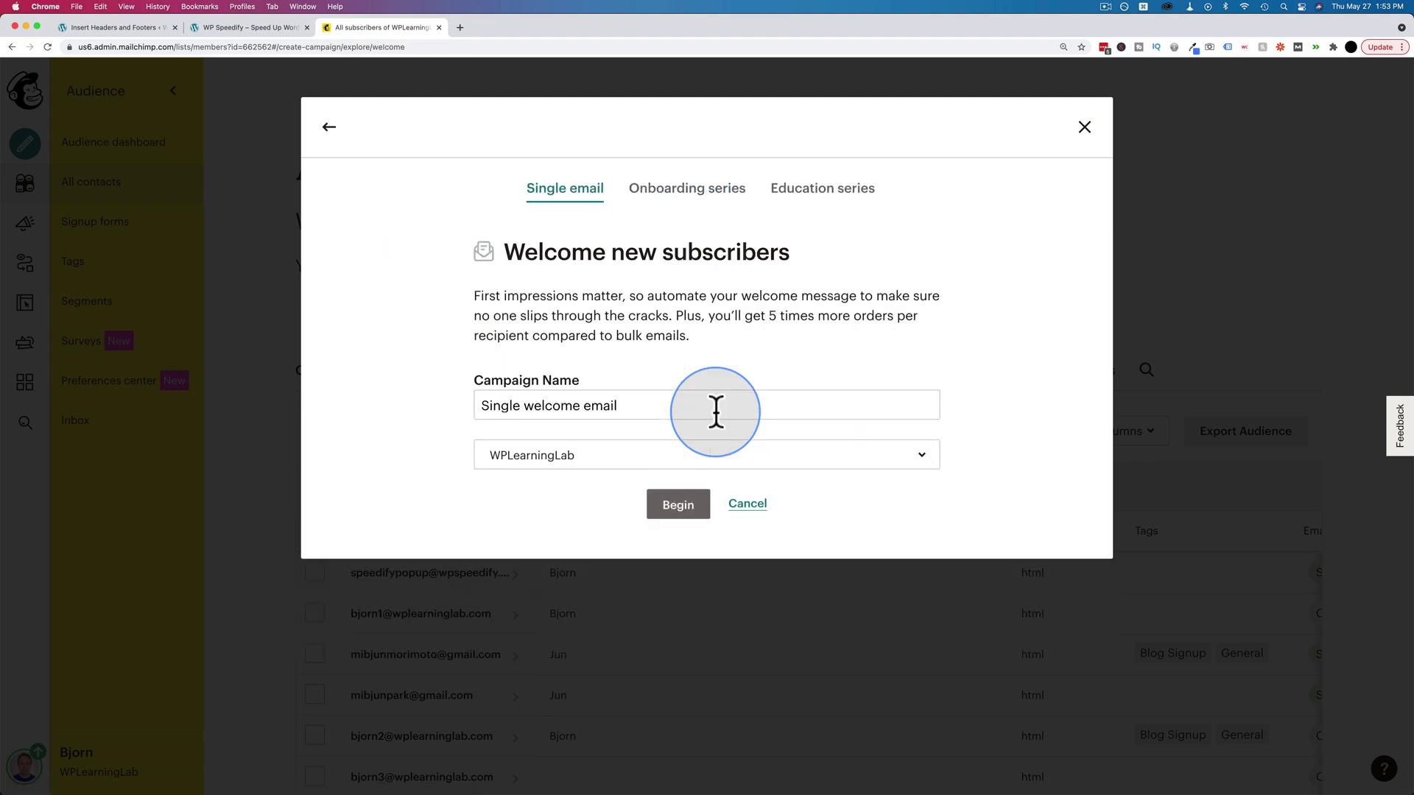
type("WPSpeedify Welcome Email")
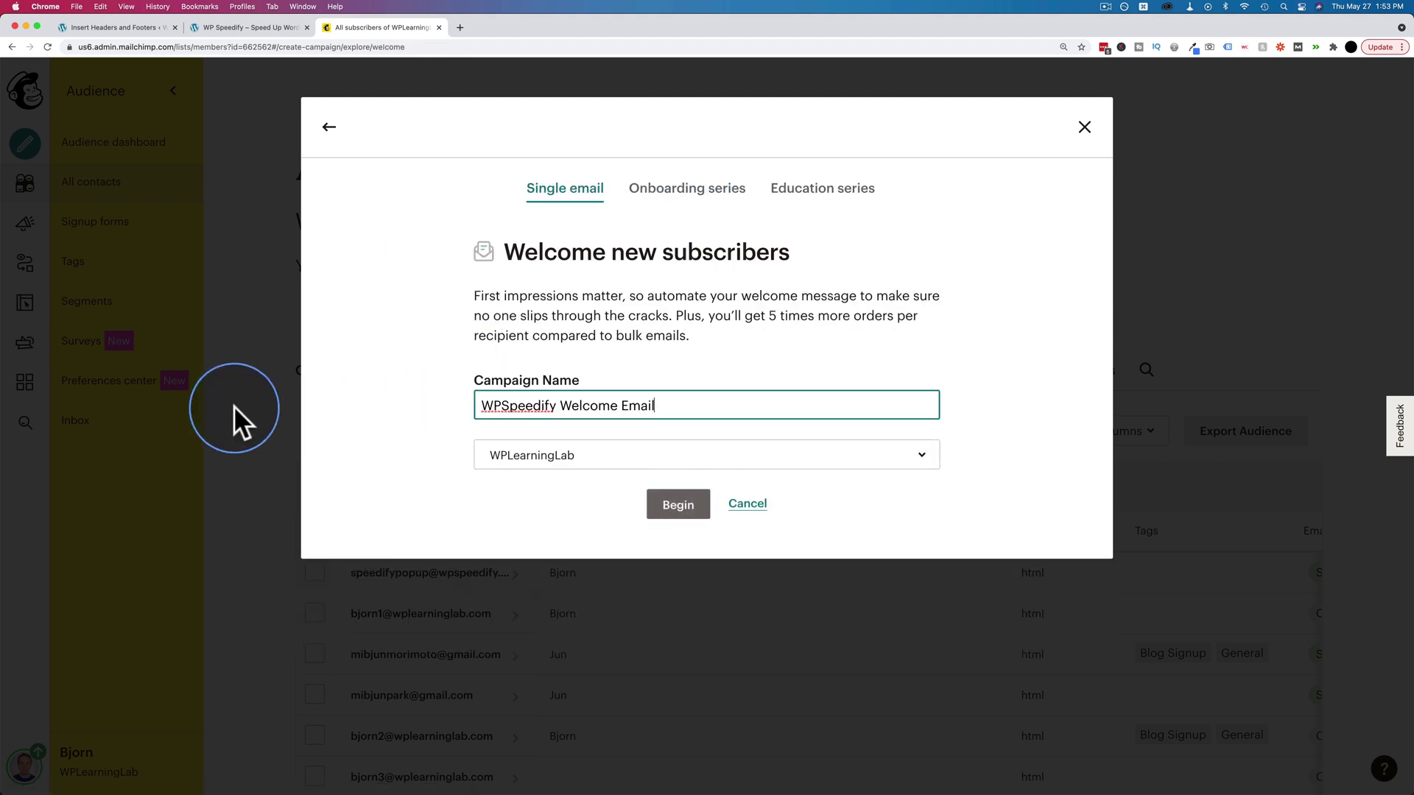
left_click(629, 457)
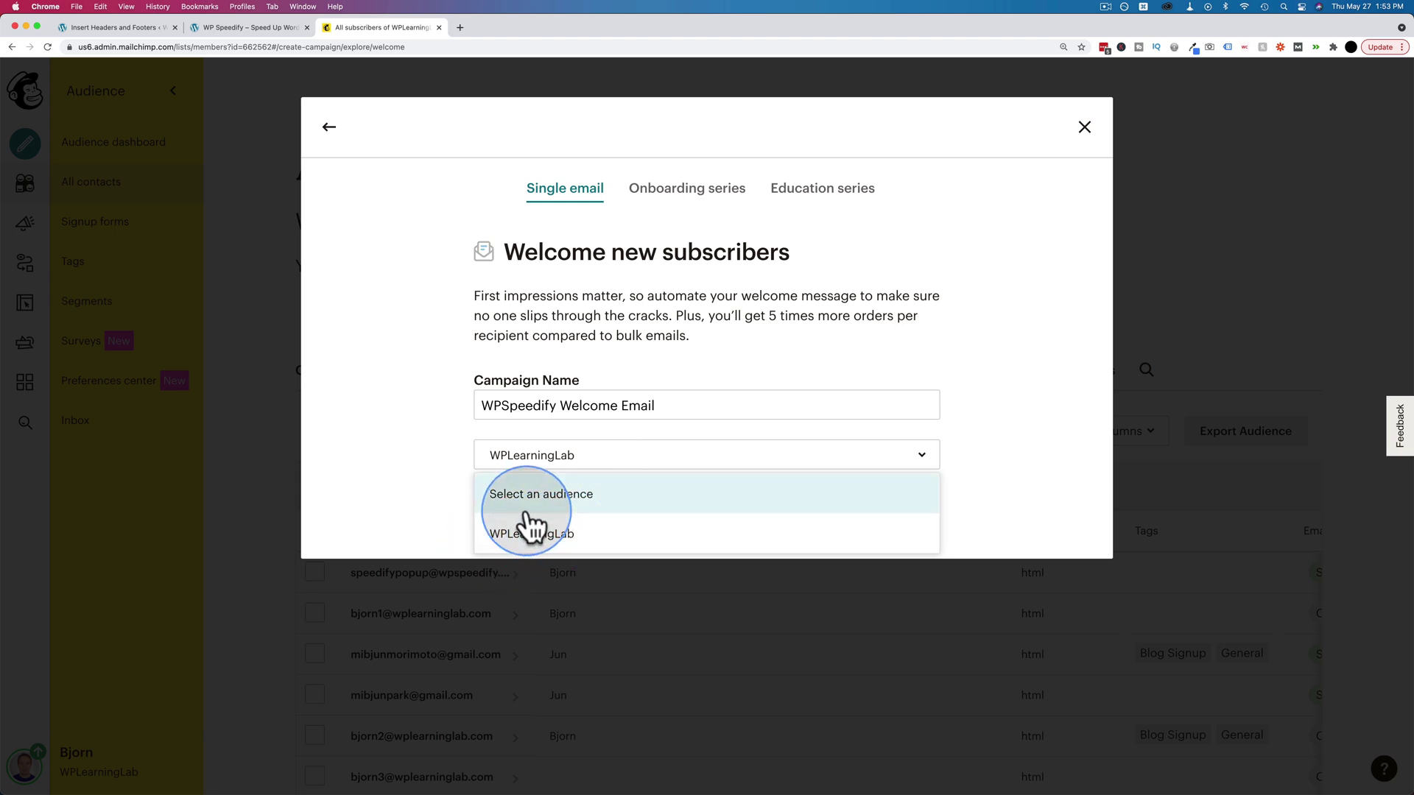
left_click(529, 536)
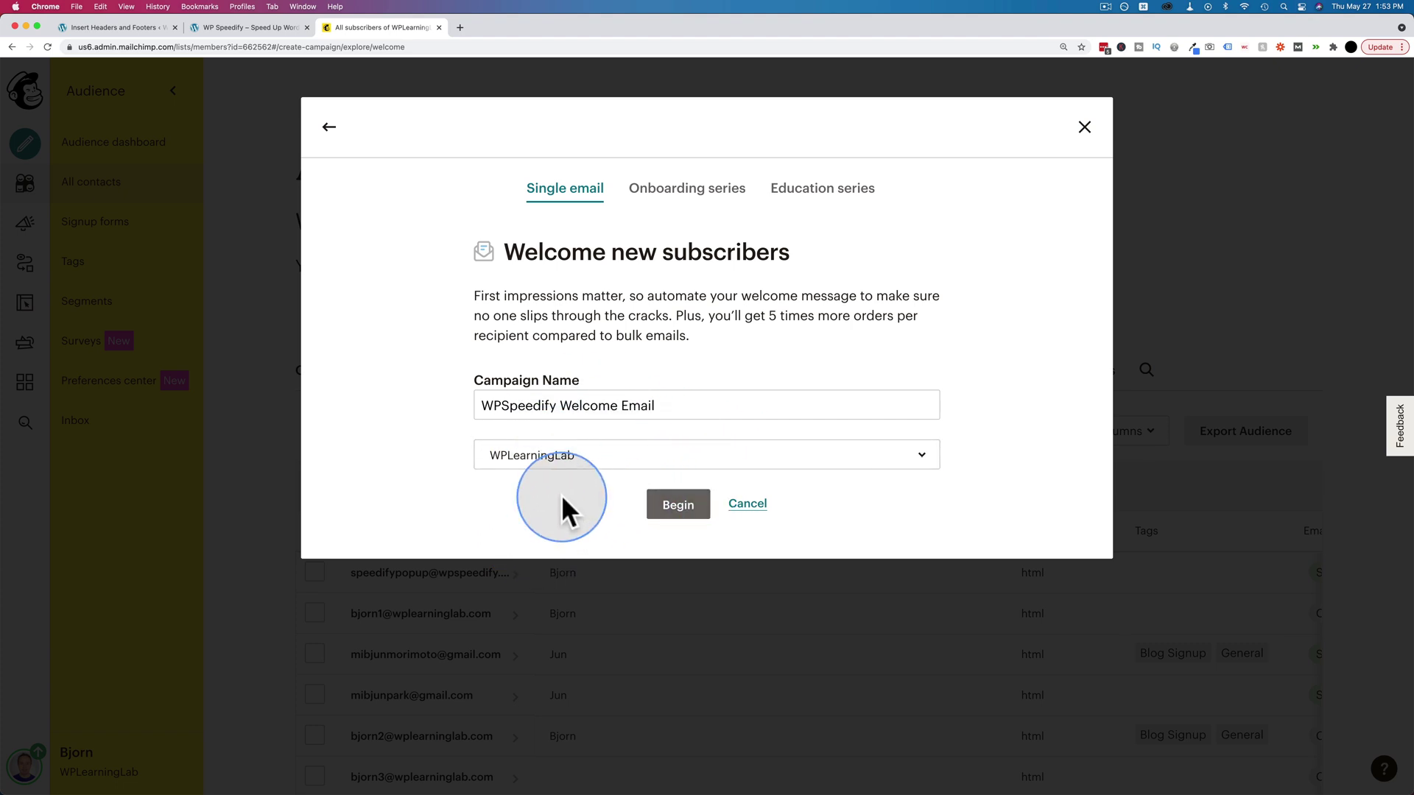
left_click(667, 508)
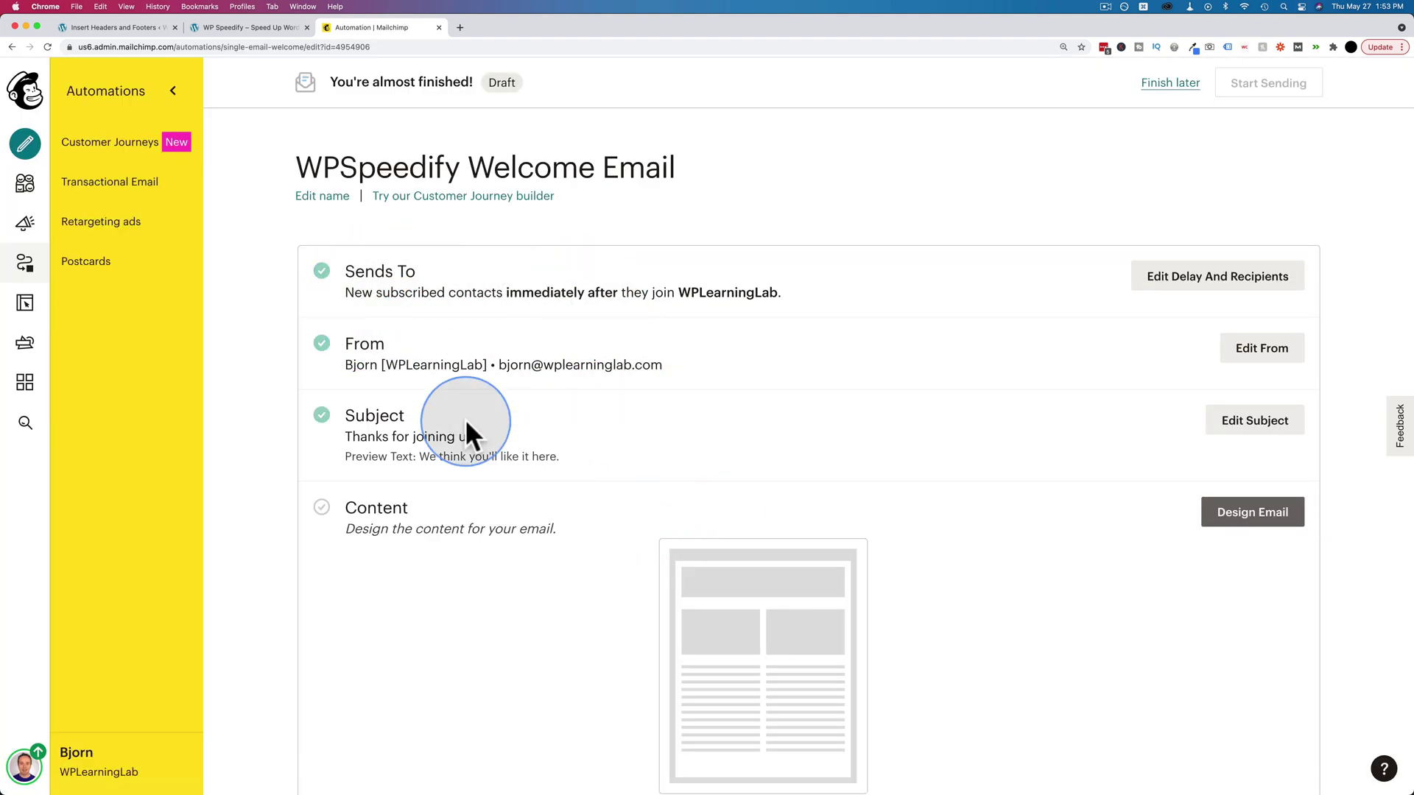
left_click_drag(344, 366, 694, 361)
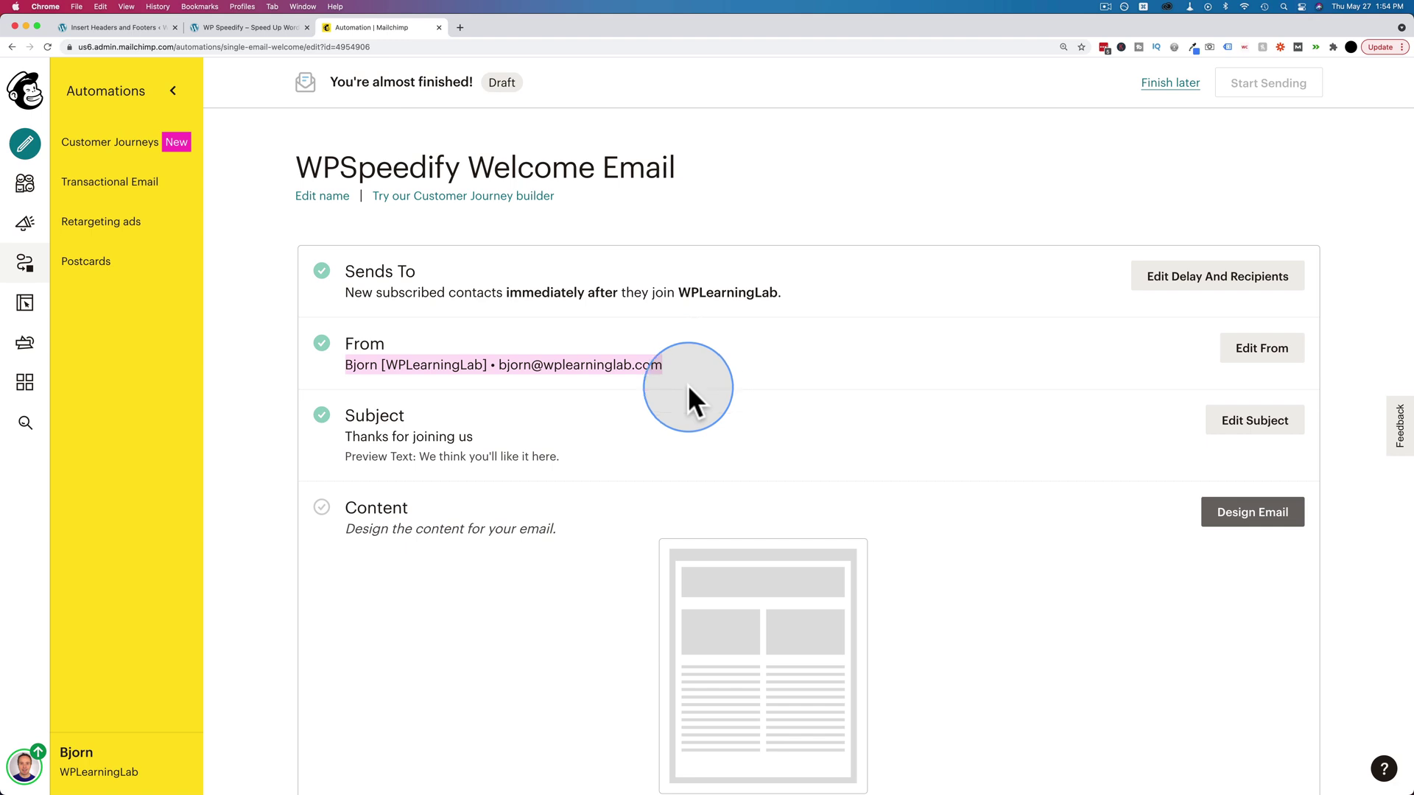
left_click(687, 384)
scroll(688, 395, "down", 1)
left_click_drag(344, 221, 555, 251)
left_click(496, 246)
triple_click(801, 234)
left_click(427, 314)
left_click_drag(347, 318, 679, 315)
scroll(642, 359, "down", 1)
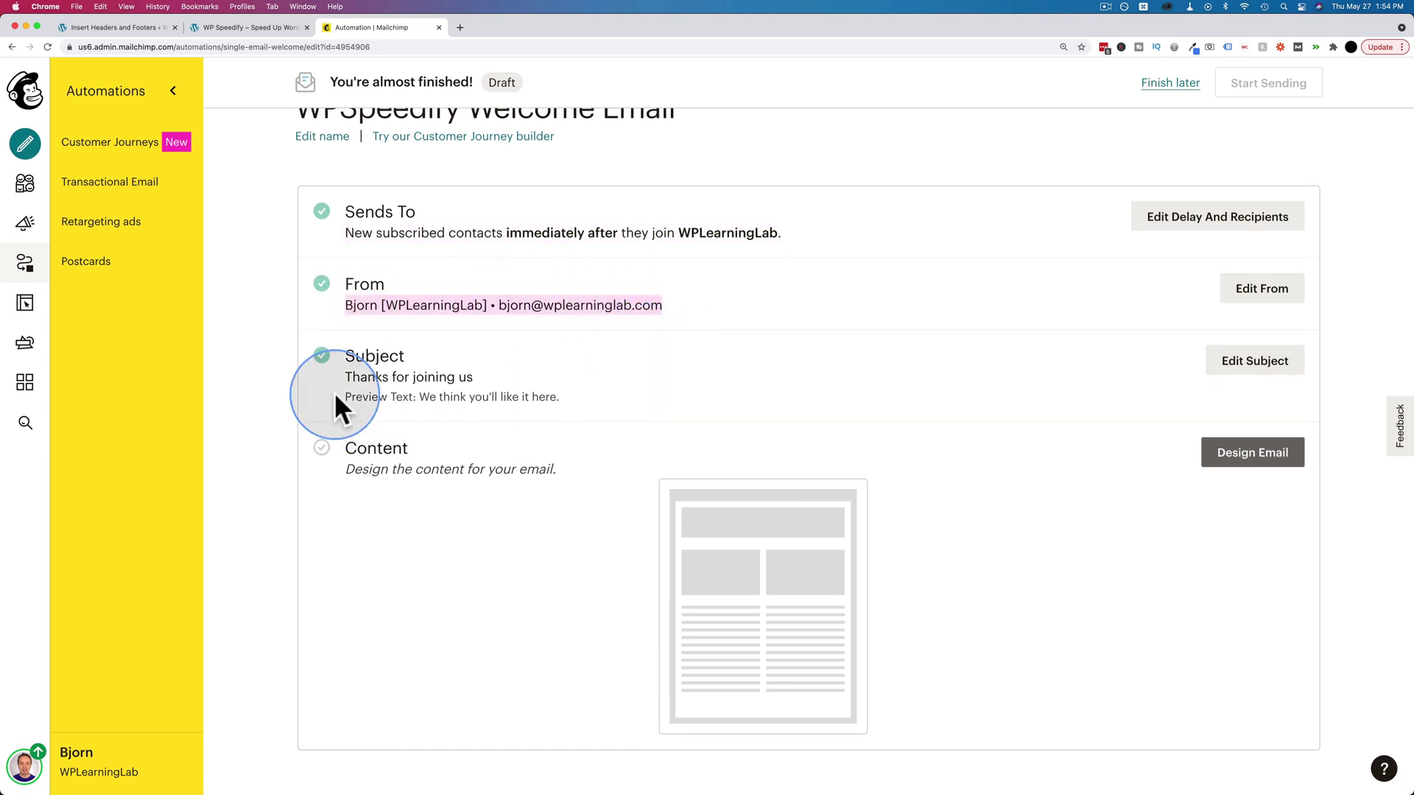
- Replace the subject 'Thanks for joining us' with 'Here's your free PDF download', clear the preview text, and save
left_click(1251, 363)
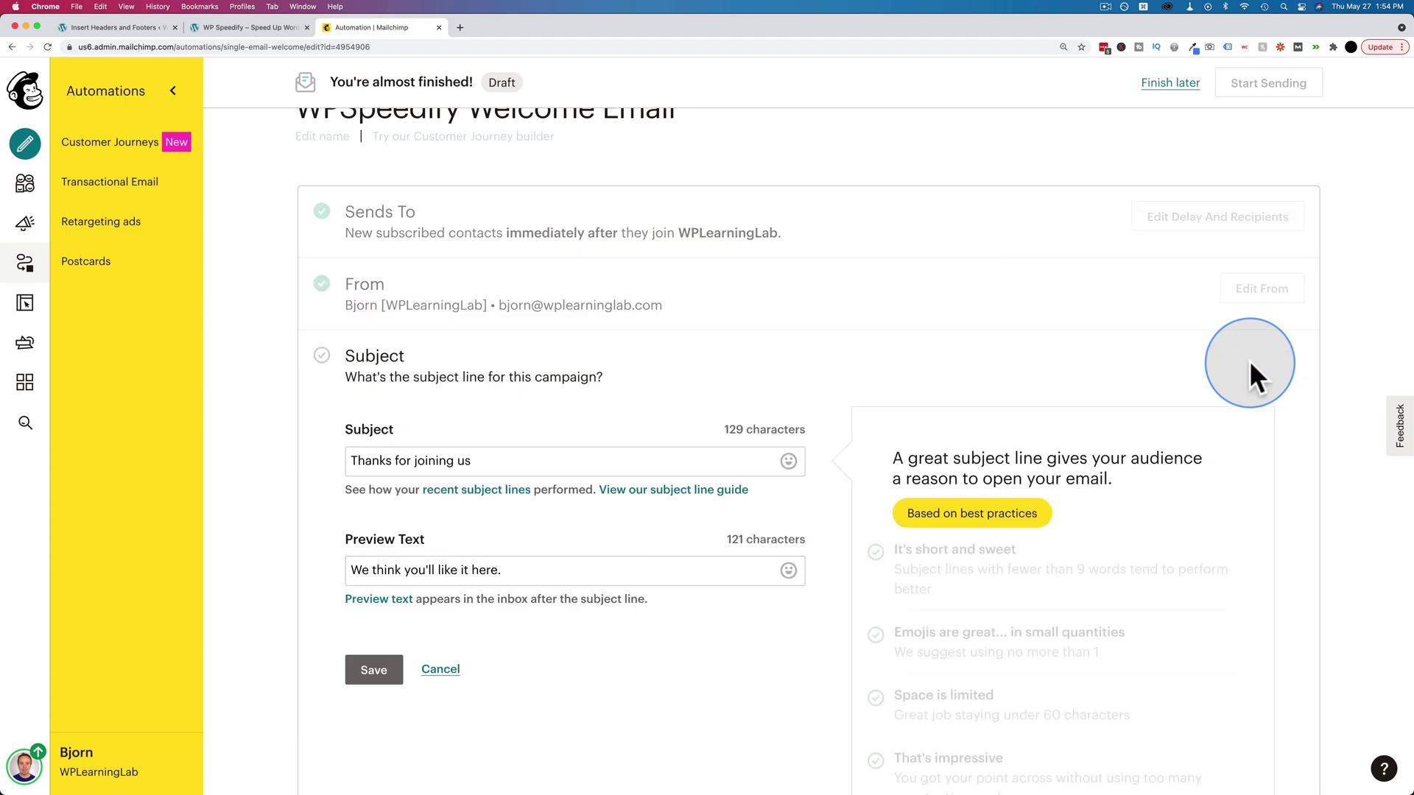
scroll(598, 409, "down", 5)
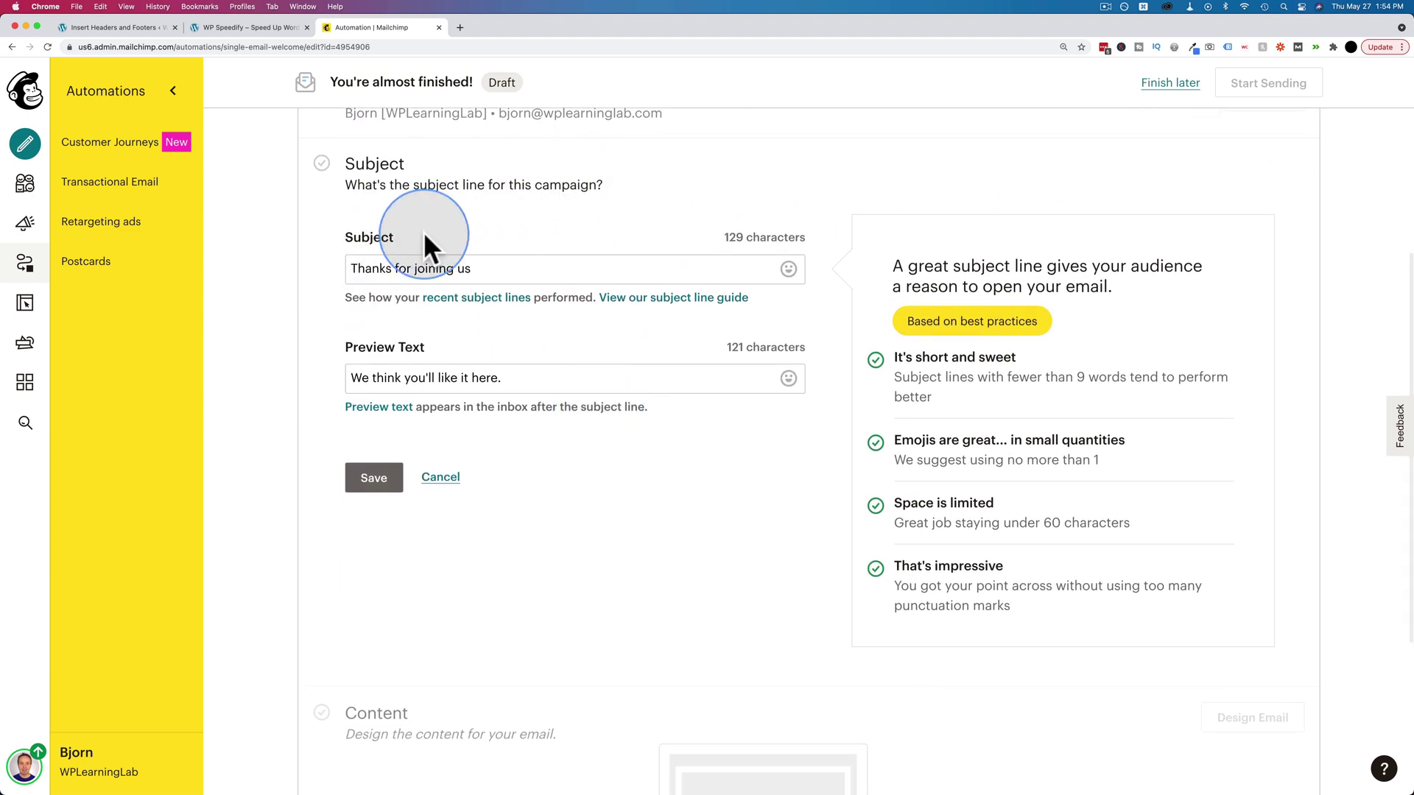
left_click(483, 268)
left_click_drag(483, 269, 341, 279)
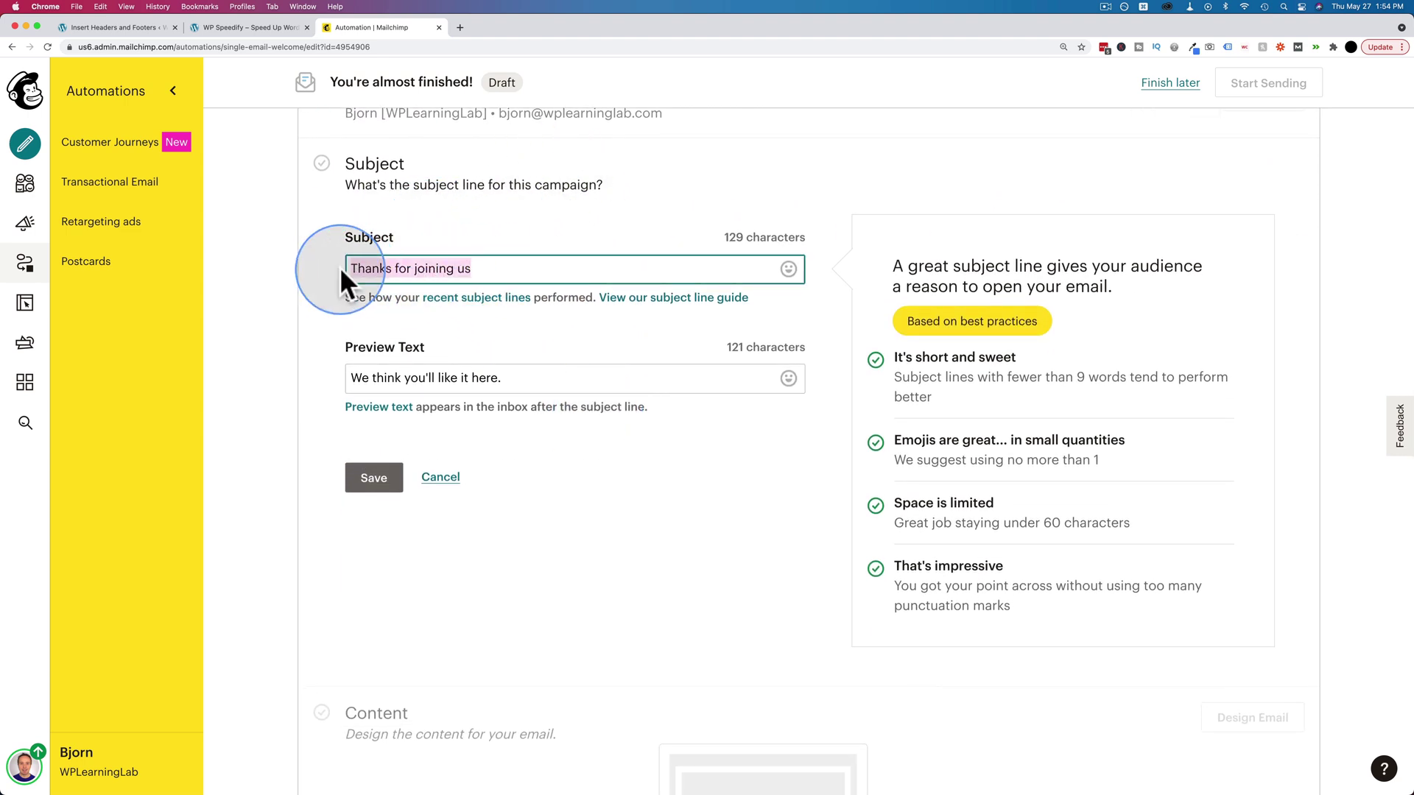
type("Here's your free PDF download")
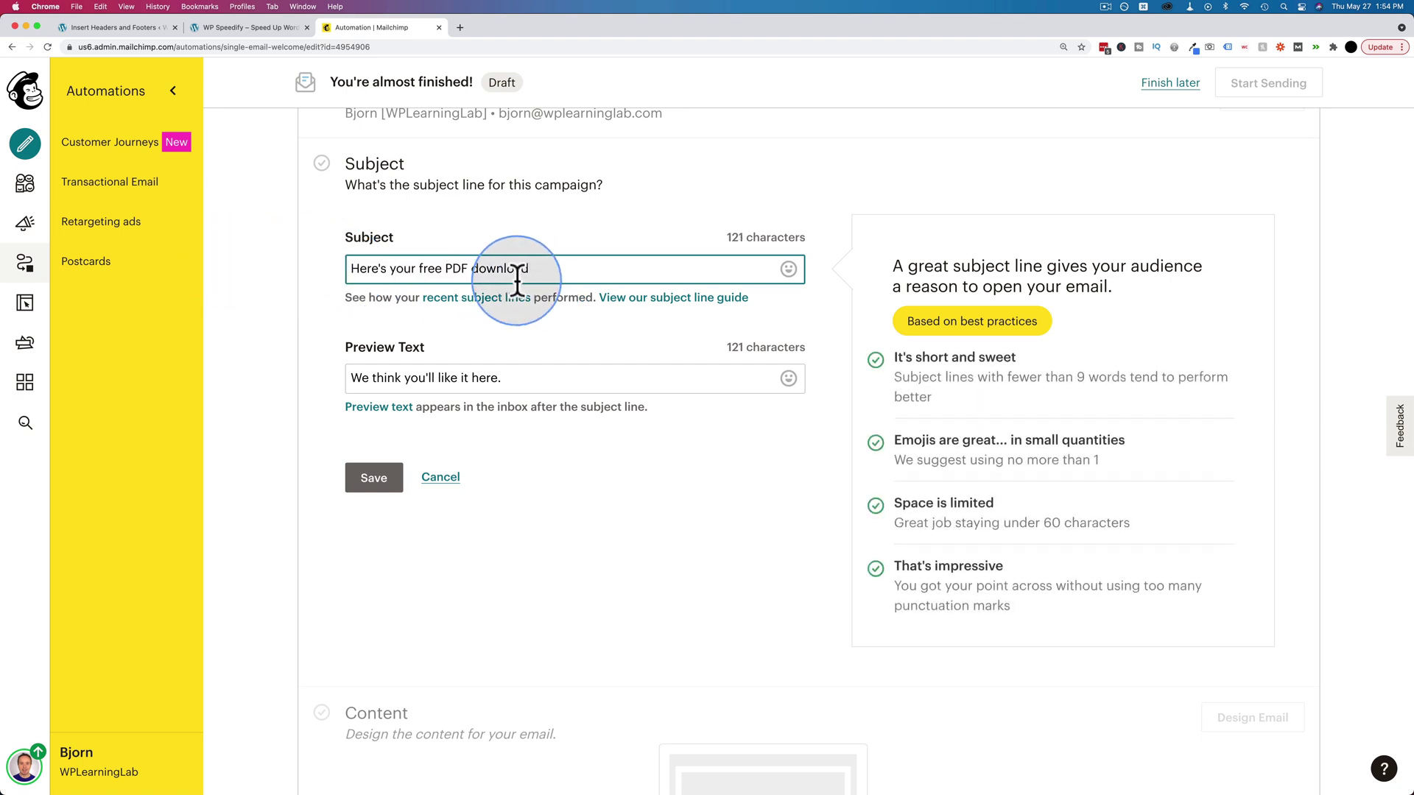
left_click_drag(352, 377, 657, 378)
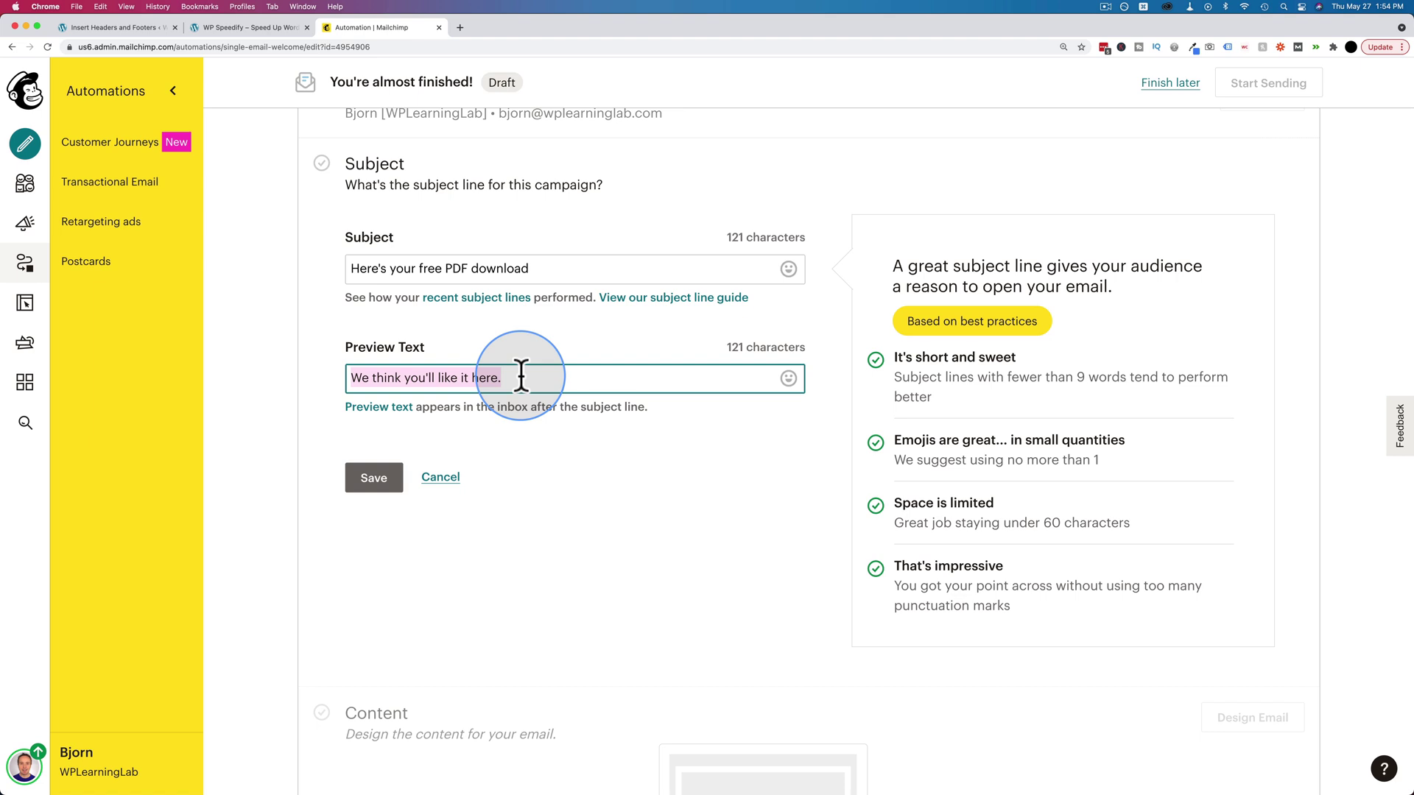
key("BackSpace")
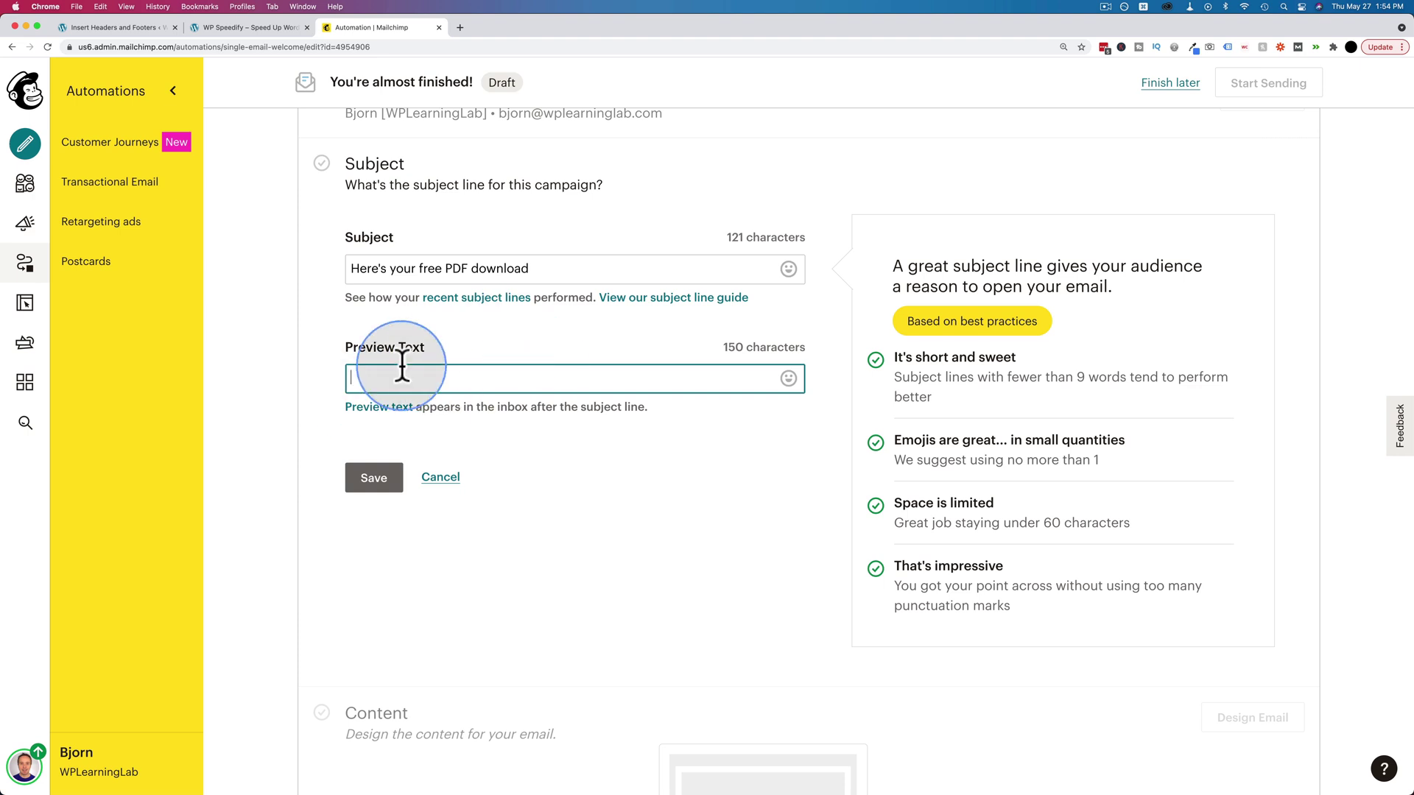
left_click(374, 480)
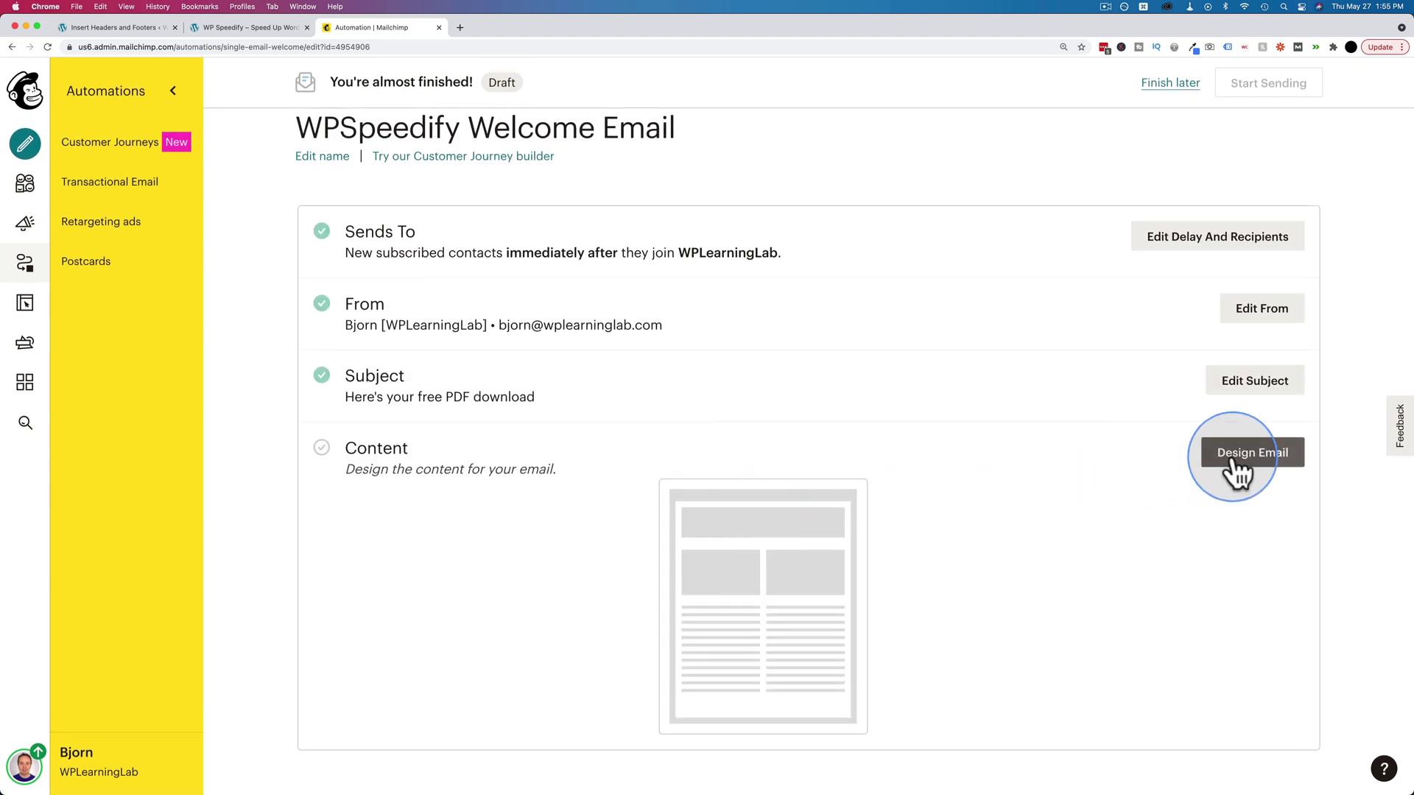
- Insert a WP Learning Lab Logo block above the welcome email's greeting and shrink it
left_click(1240, 464)
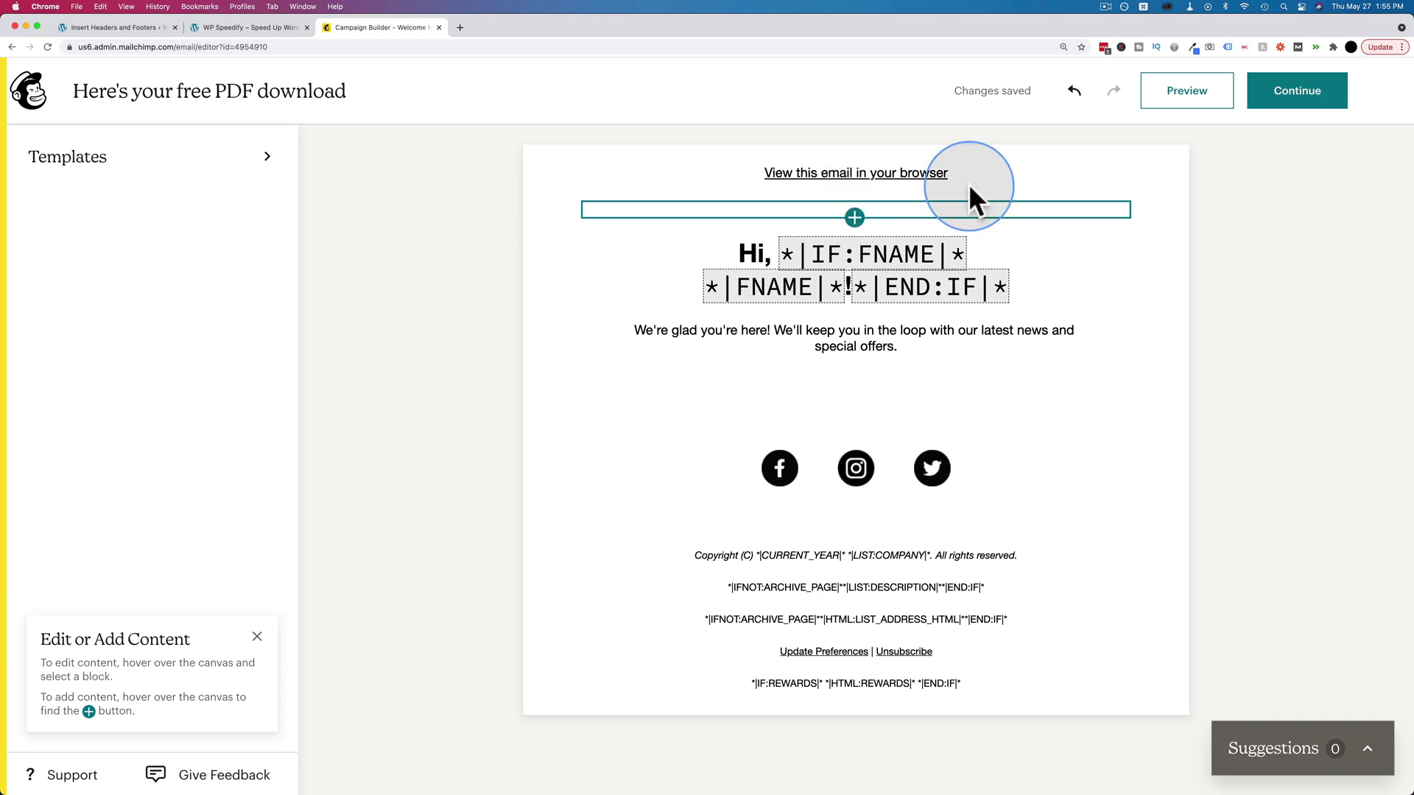
left_click(854, 217)
left_click(1087, 265)
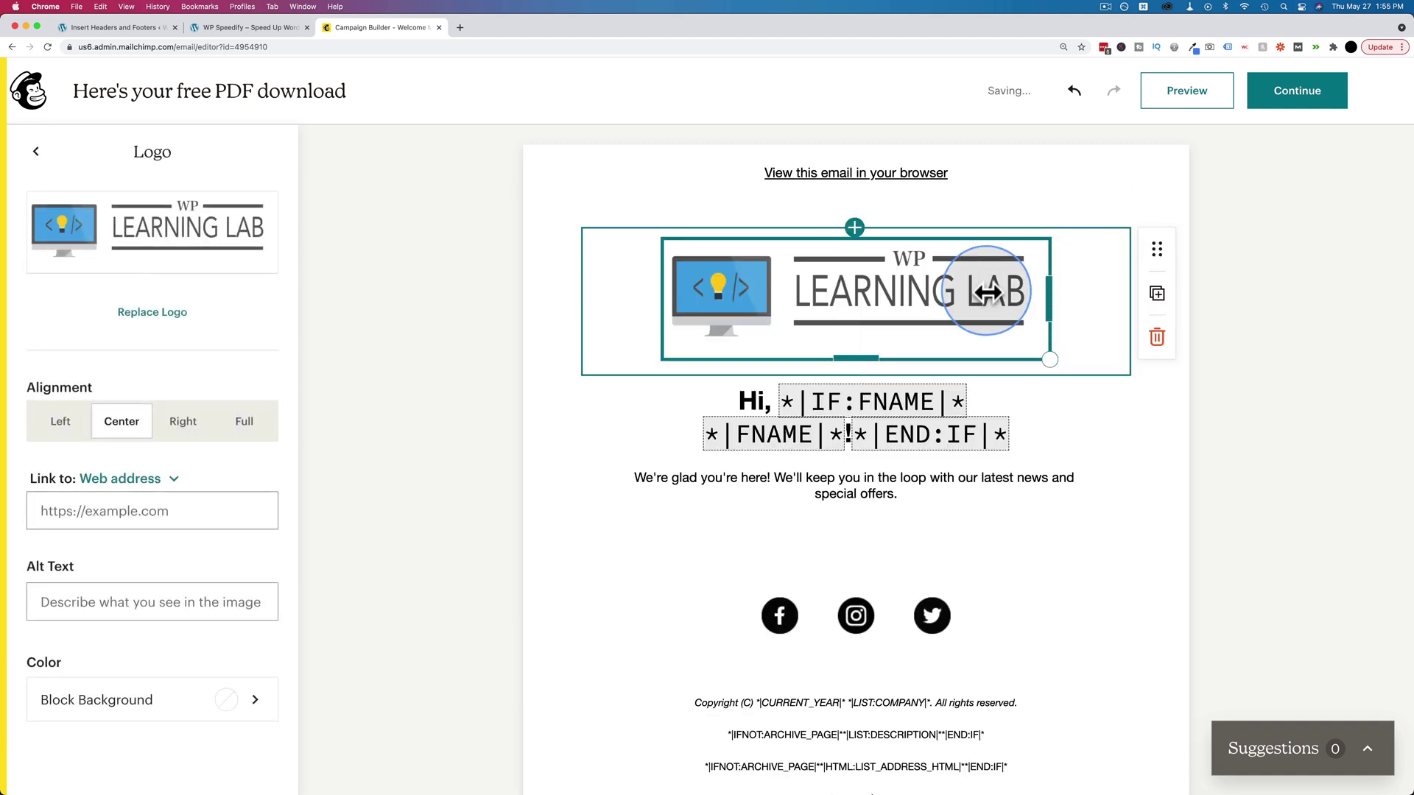
left_click_drag(1048, 360, 805, 247)
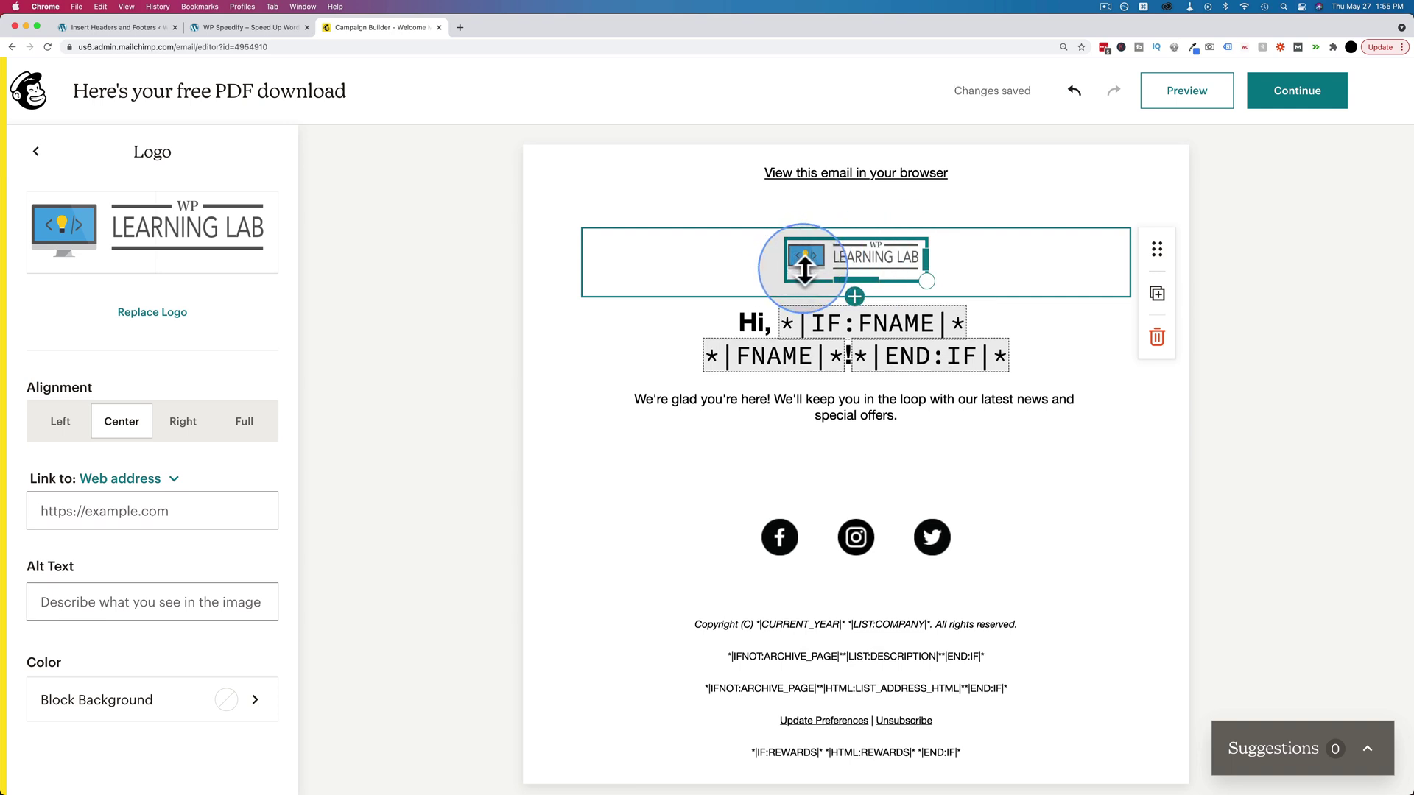
- Select the 'Hi,' and first-name merge tags in the greeting heading
left_click(722, 318)
left_click_drag(722, 318, 784, 324)
left_click(778, 325)
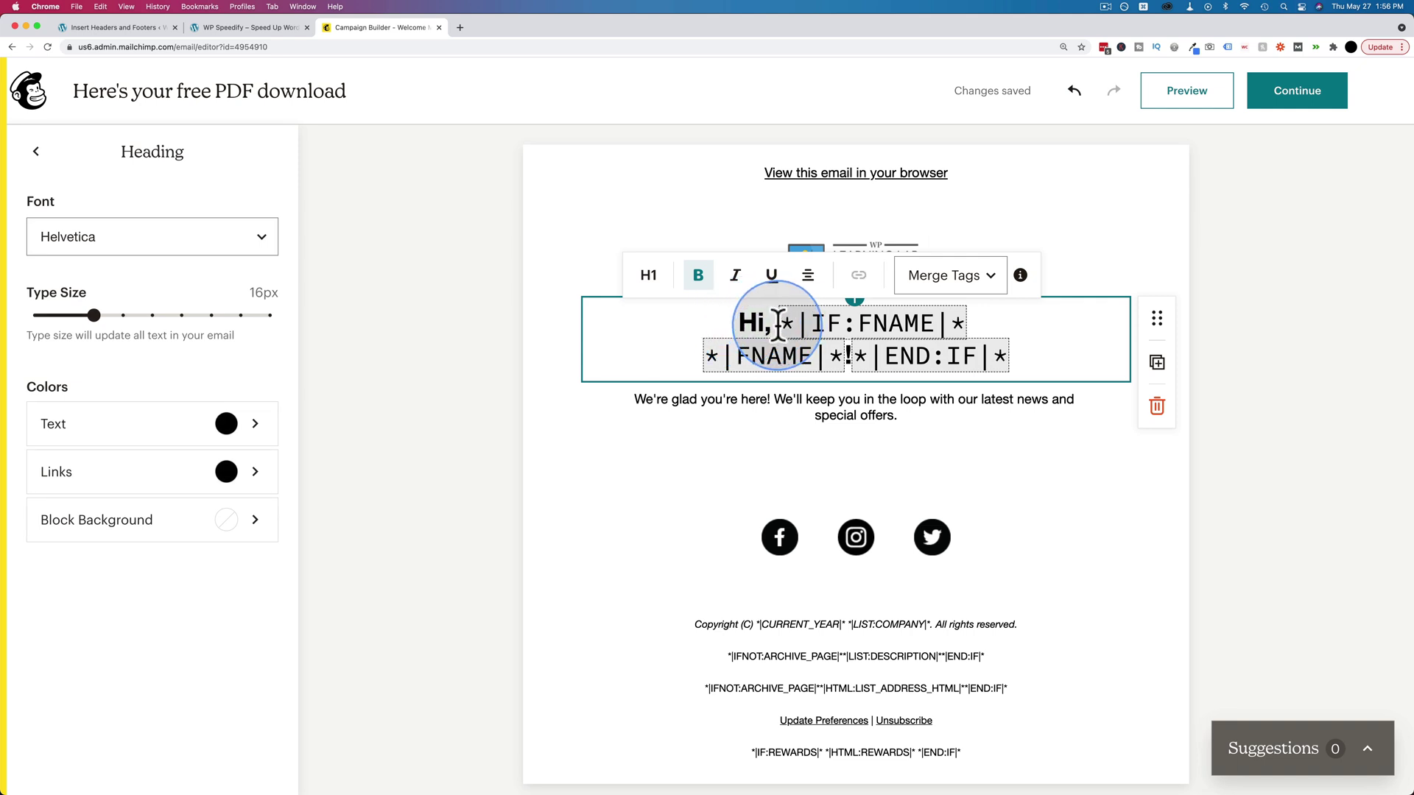
left_click_drag(779, 325, 1032, 368)
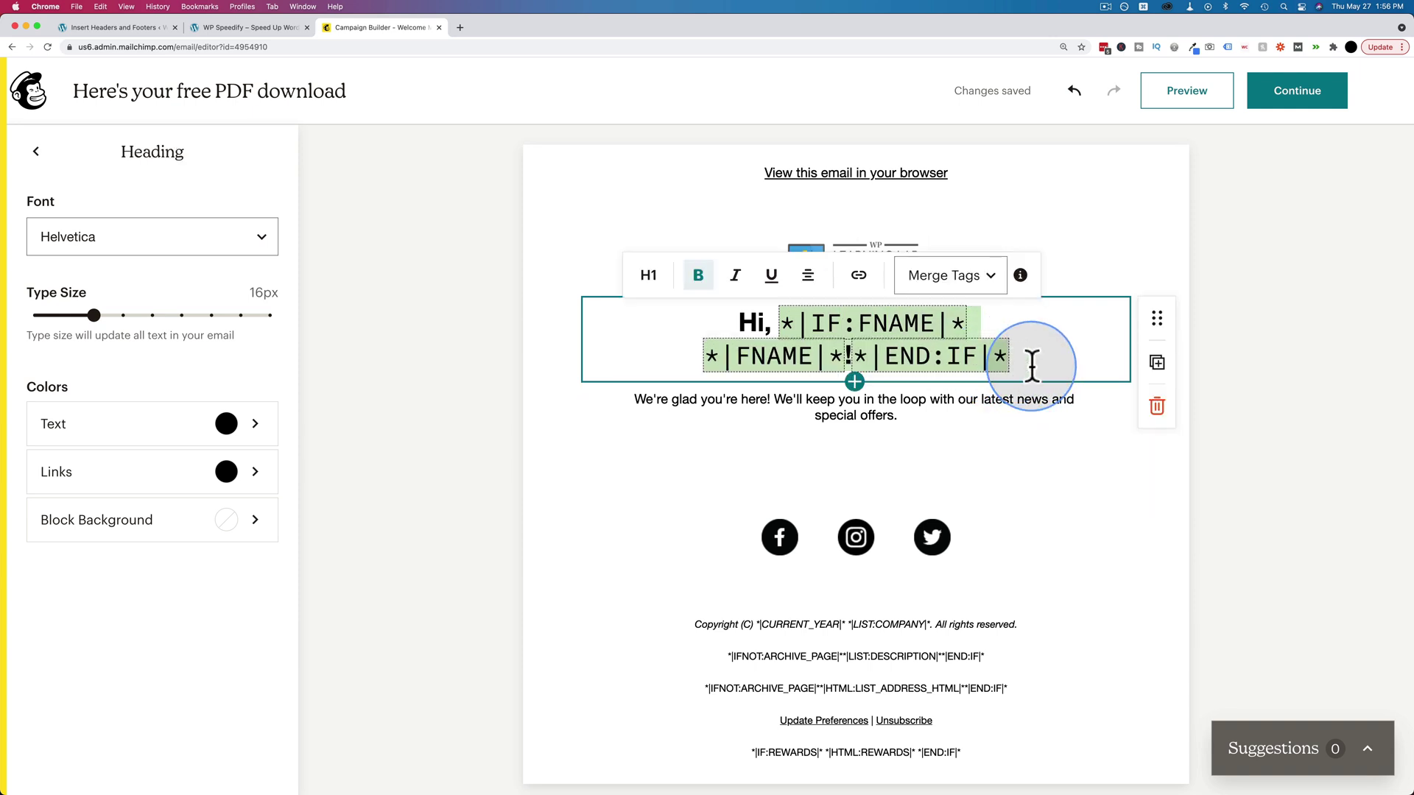
- Replace the welcome paragraph with 'Here's your free super awesome email tips PDF' and select 'awesome email tips PDF'
left_click(814, 414)
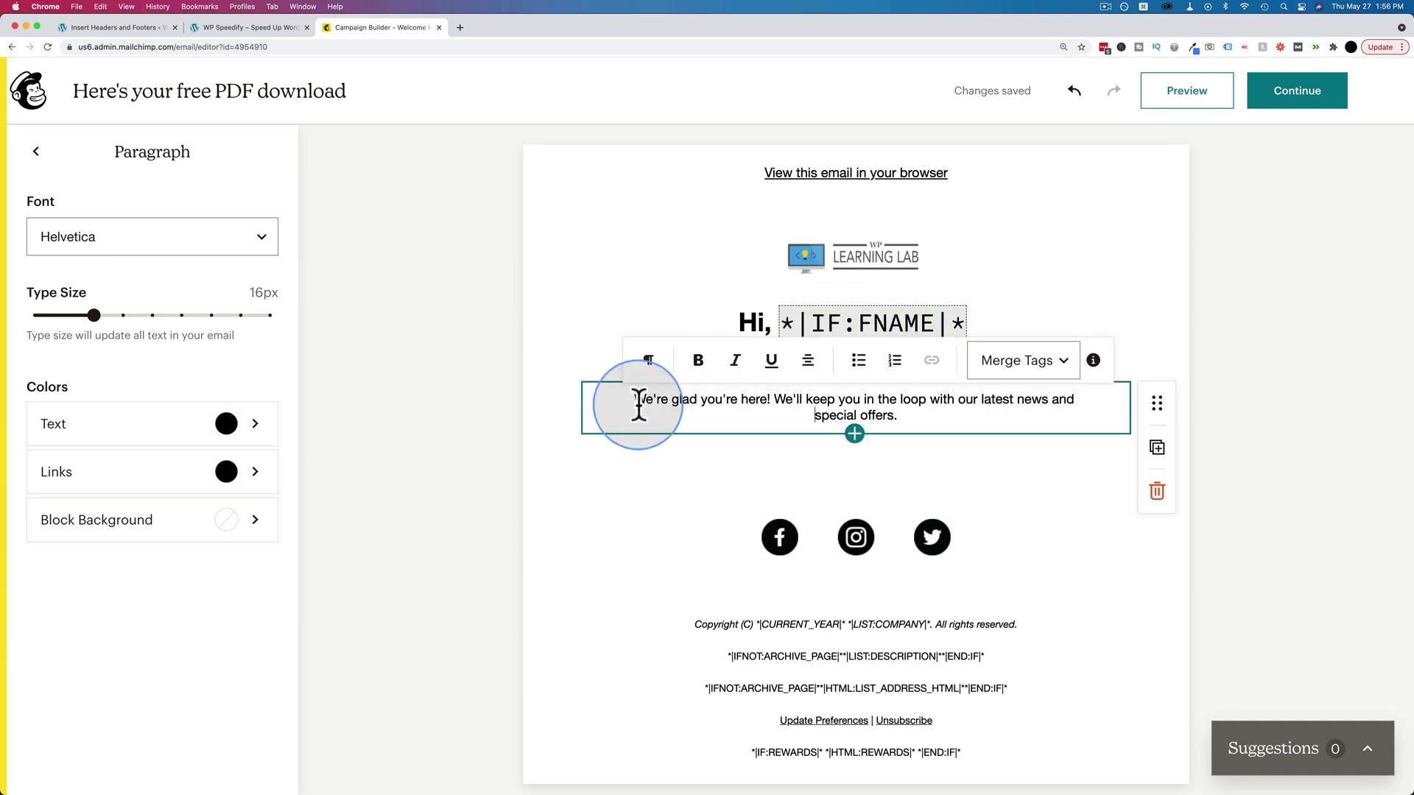
left_click_drag(638, 404, 930, 418)
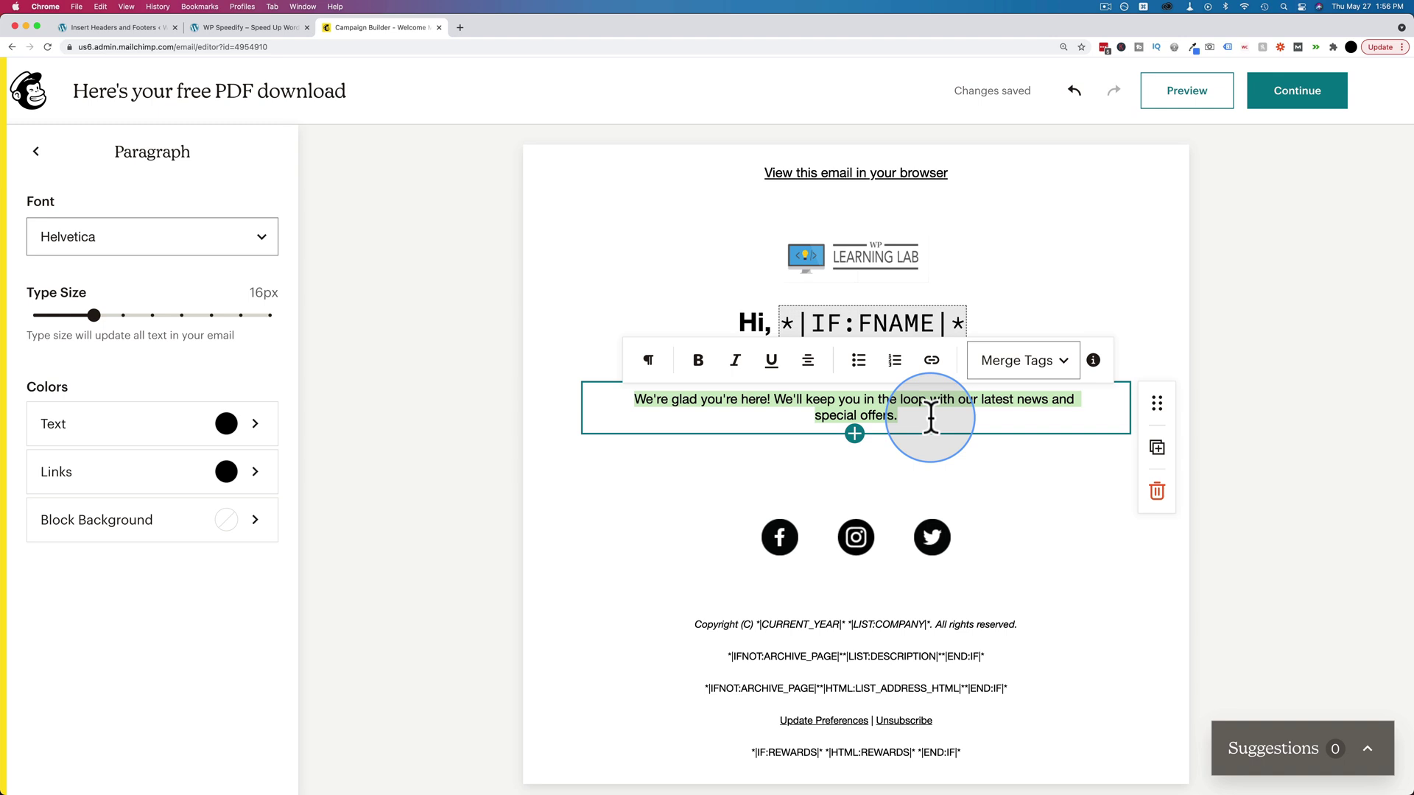
key("BackSpace")
type("Here’s your free super awesome email tips PDF.")
key("Return")
key("BackSpace")
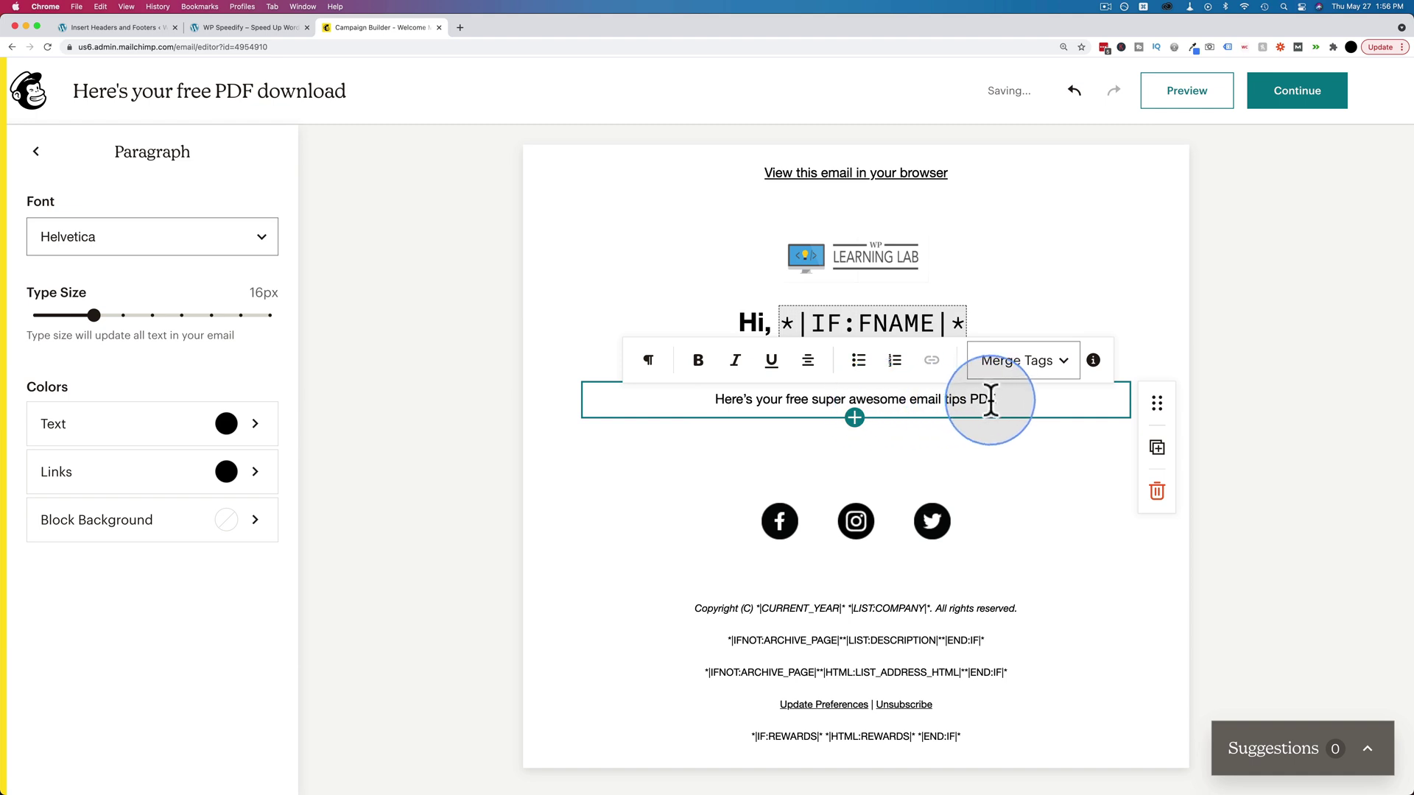
left_click_drag(986, 401, 817, 391)
- Link 'awesome email tips PDF' to the beacon.by PDF download page, then place the cursor after PDF
left_click(932, 361)
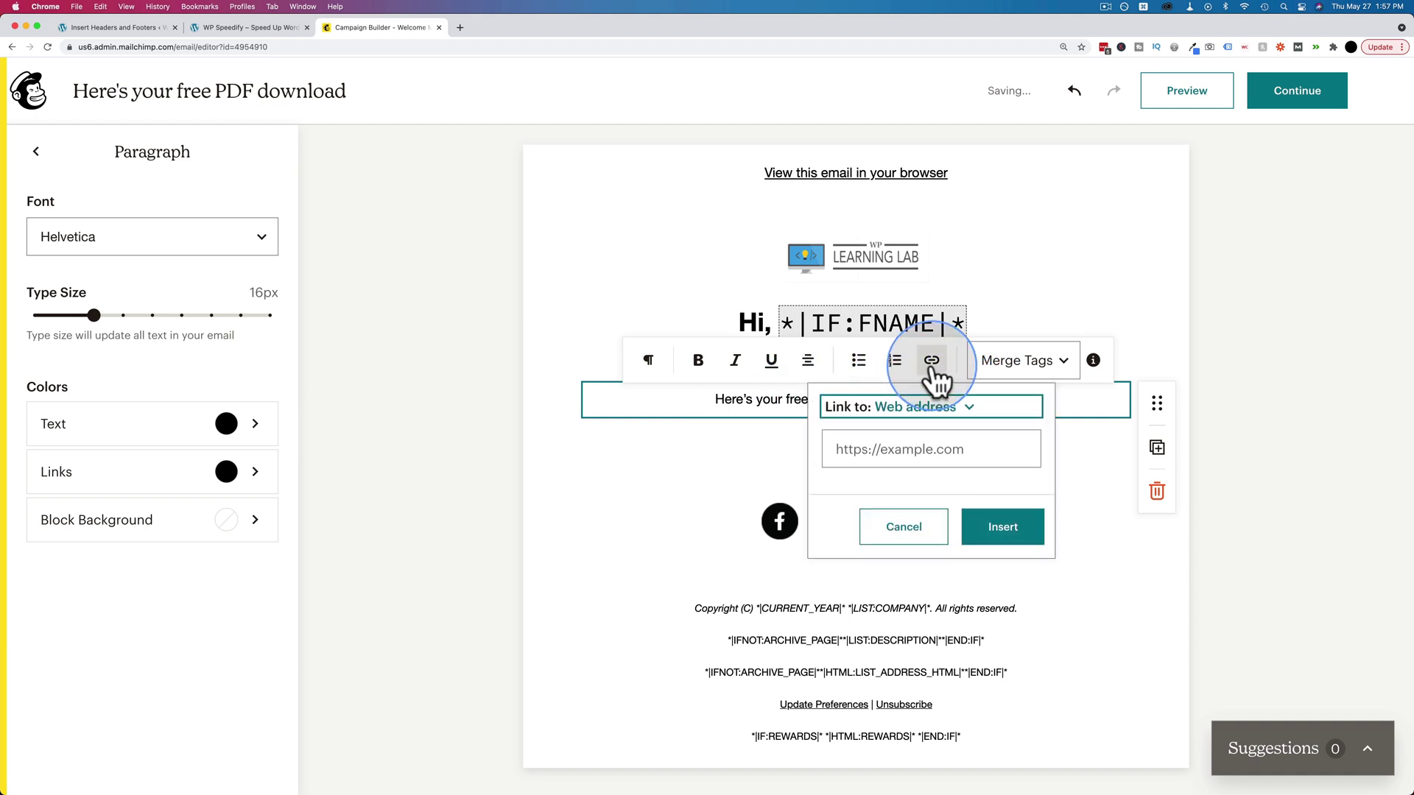
left_click(911, 449)
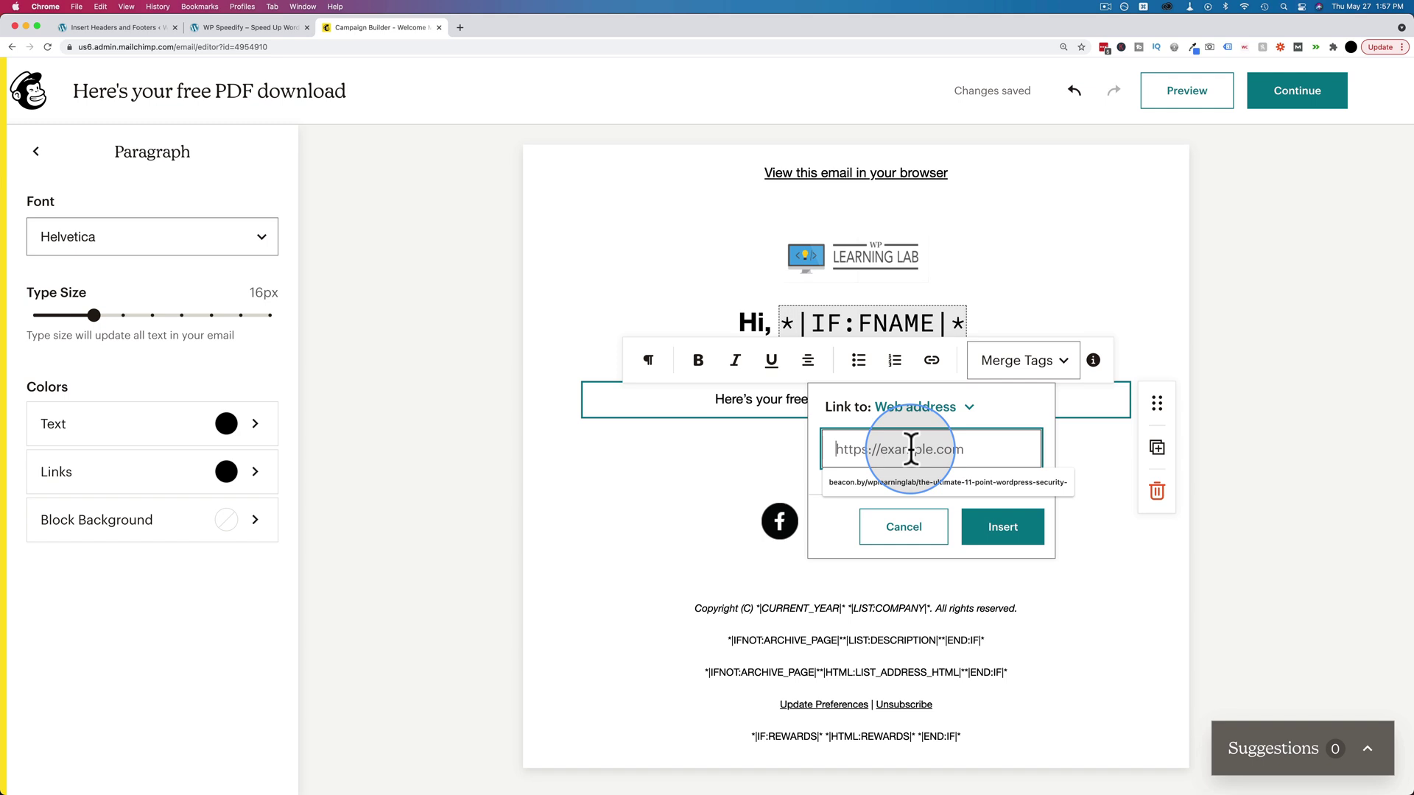
left_click(921, 486)
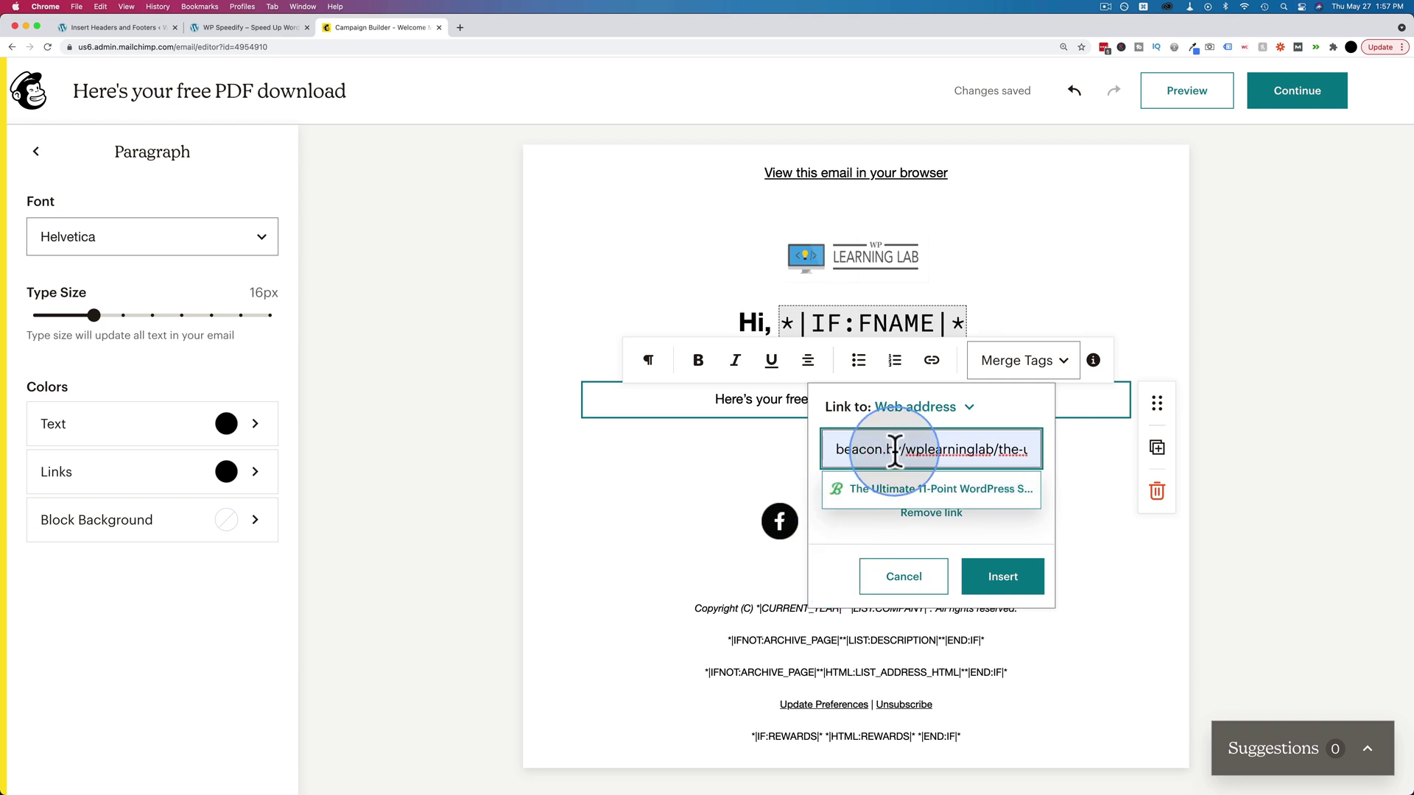
left_click(999, 582)
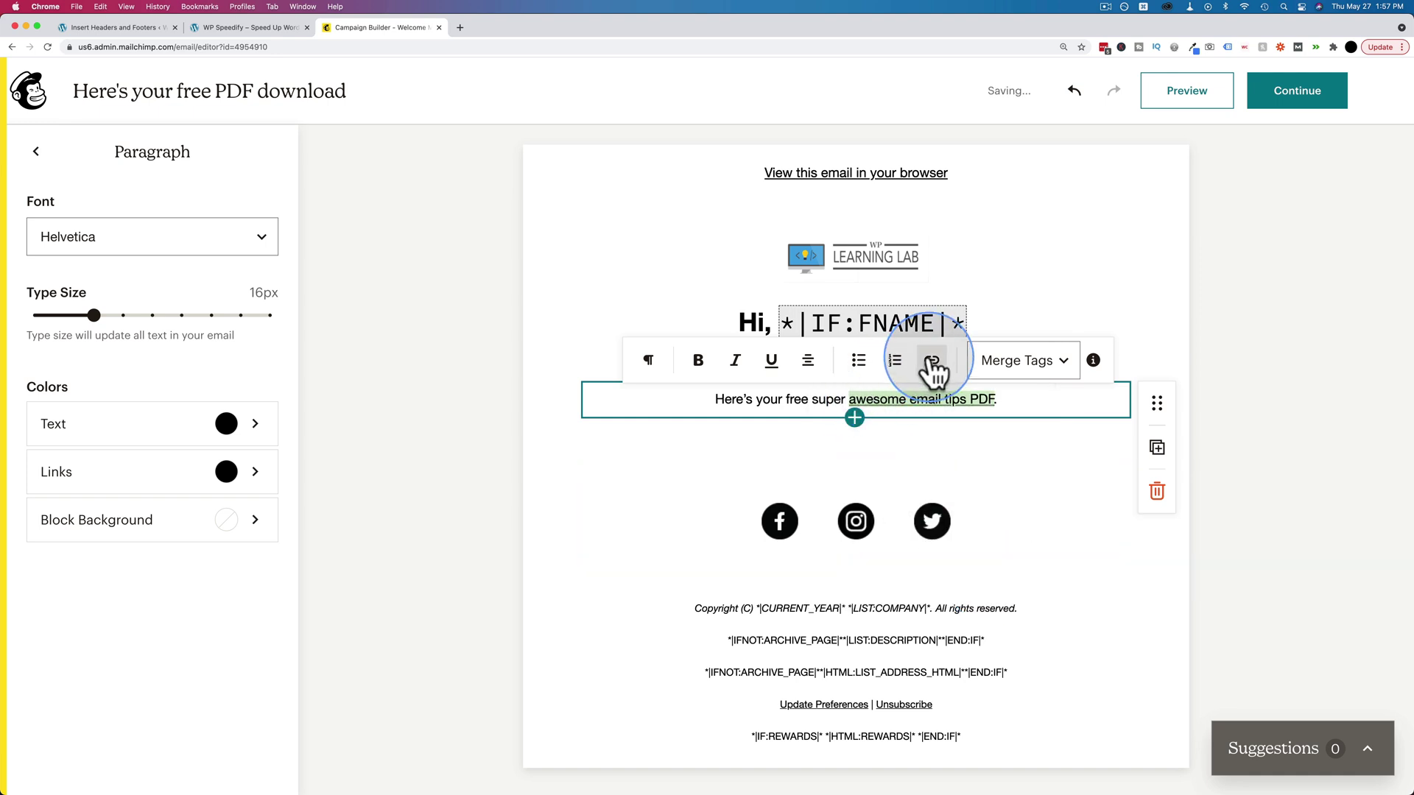
left_click(1028, 401)
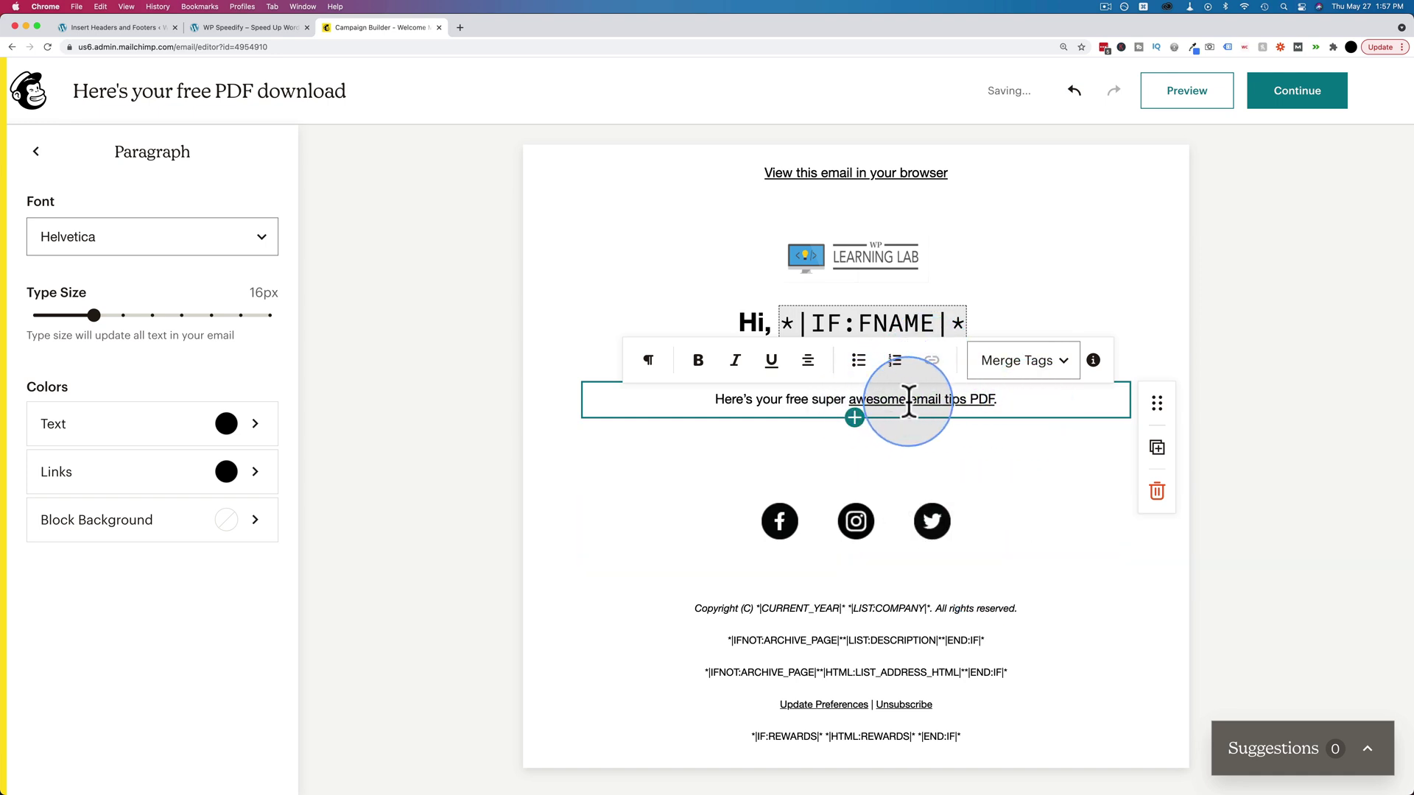
left_click(984, 403)
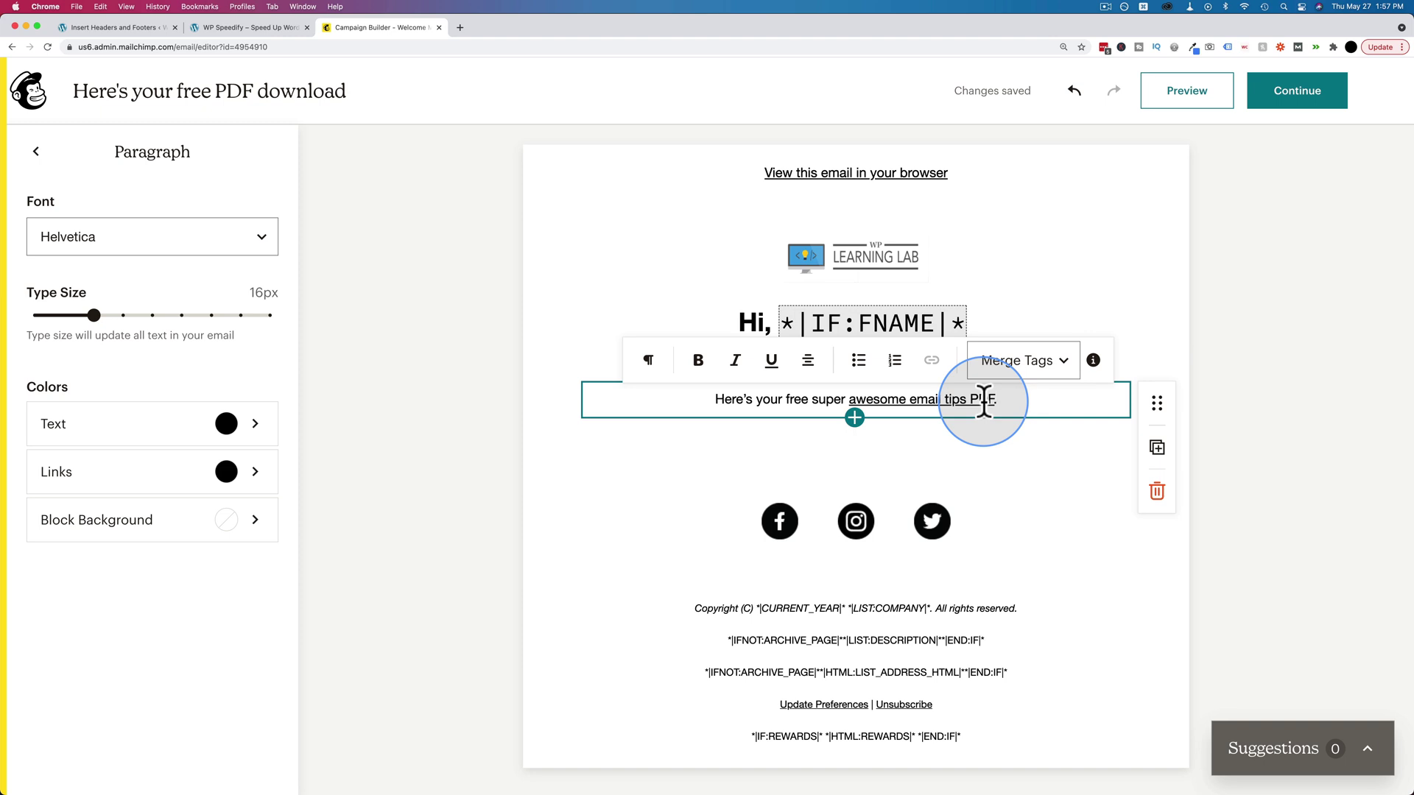
- Add four 'Deliver value!' placeholder lines below the PDF sentence
key("Return")
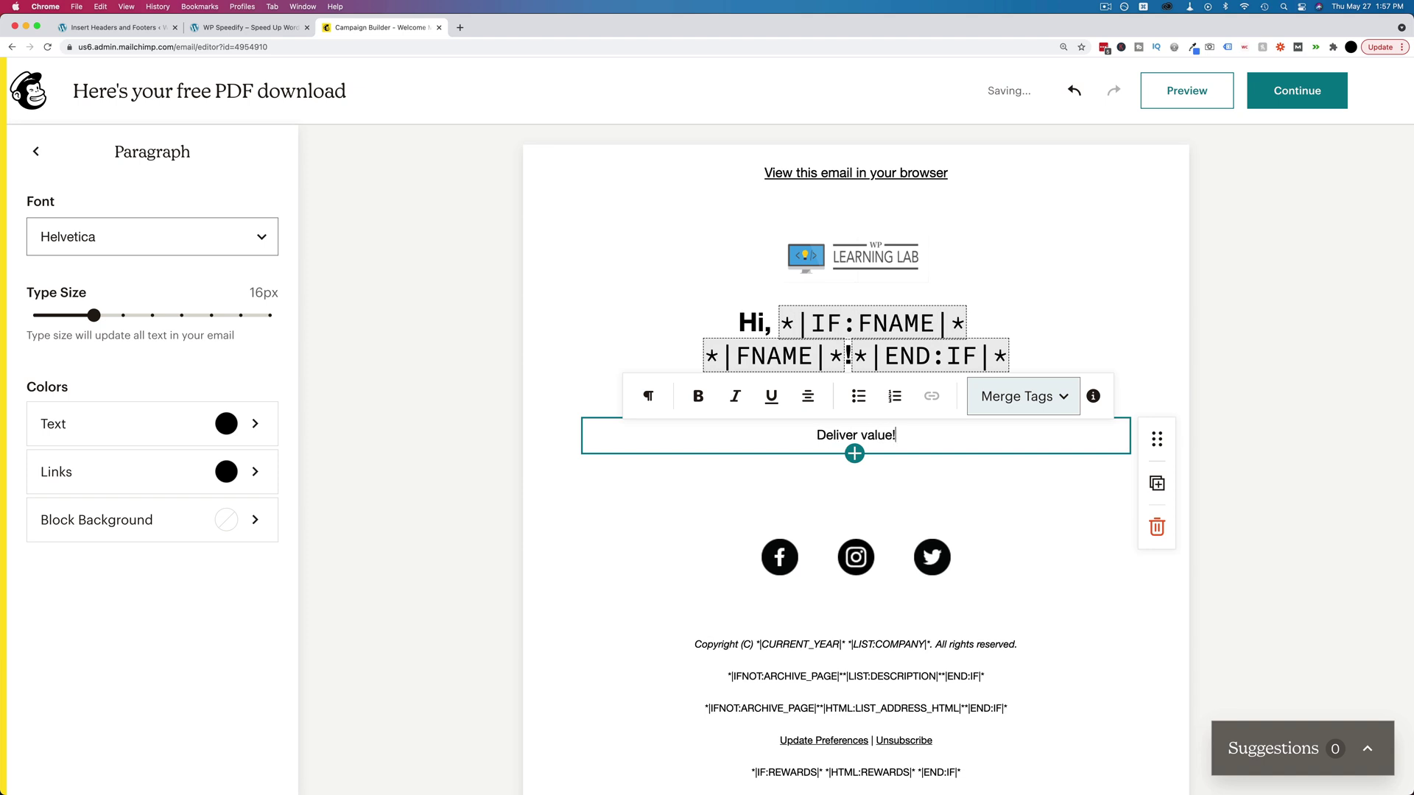
left_click_drag(898, 435, 815, 435)
key("ctrl+c")
left_click(905, 434)
key("Return")
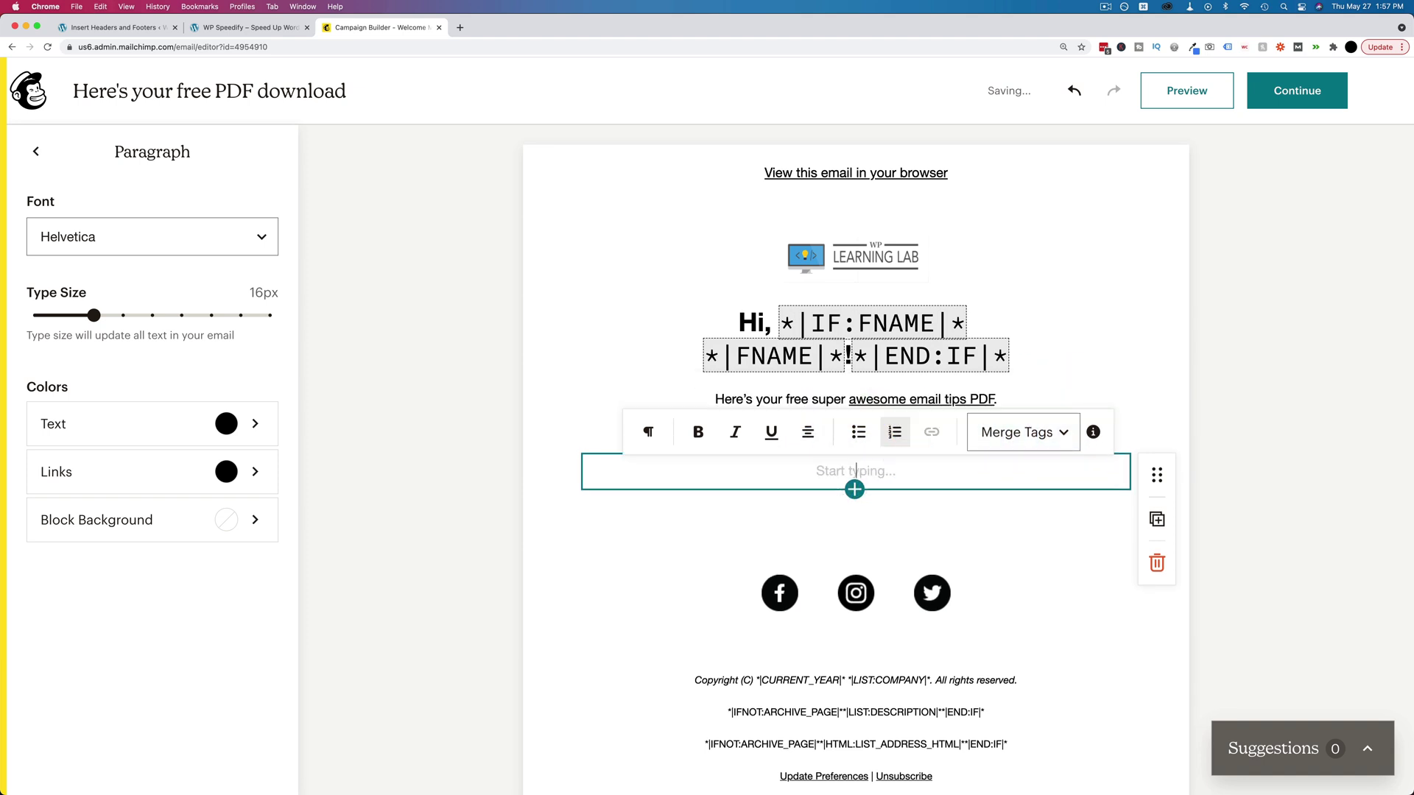
key("ctrl+v")
key("Return")
key("ctrl+v")
key("Return")
key("ctrl+v")
key("Return")
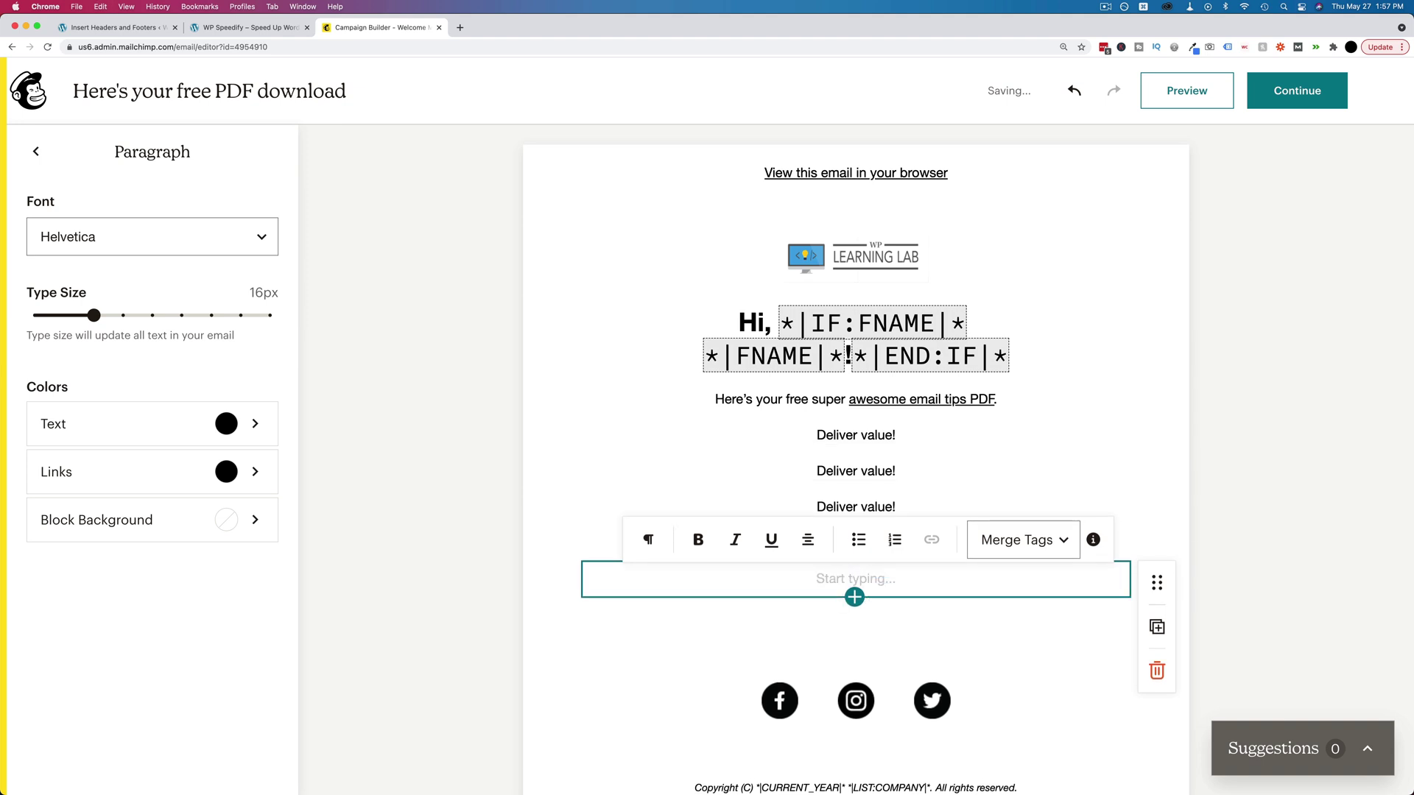
- Left-align the email text and write the 'Talk soon,' sign-off in the last paragraph
left_click(808, 539)
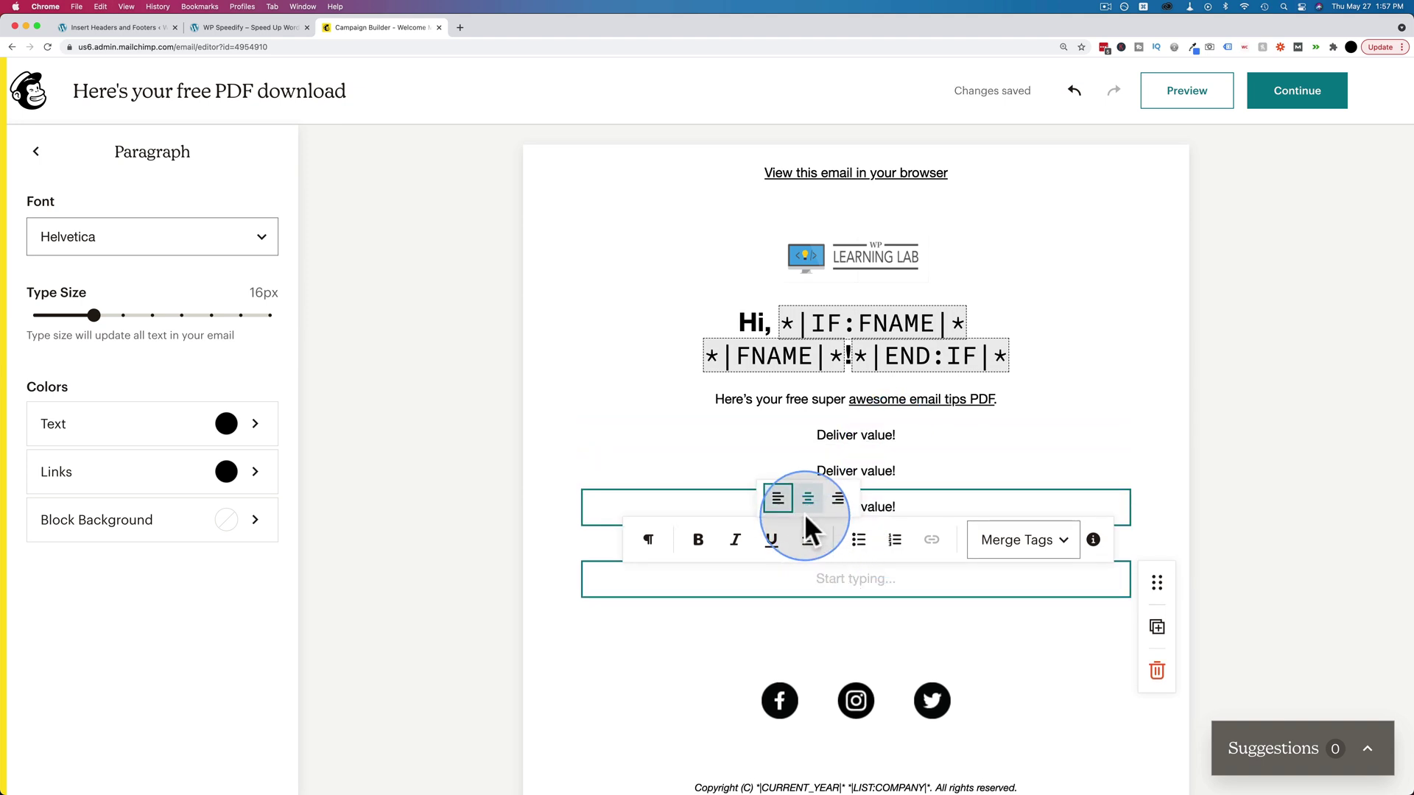
left_click(760, 506)
left_click(718, 575)
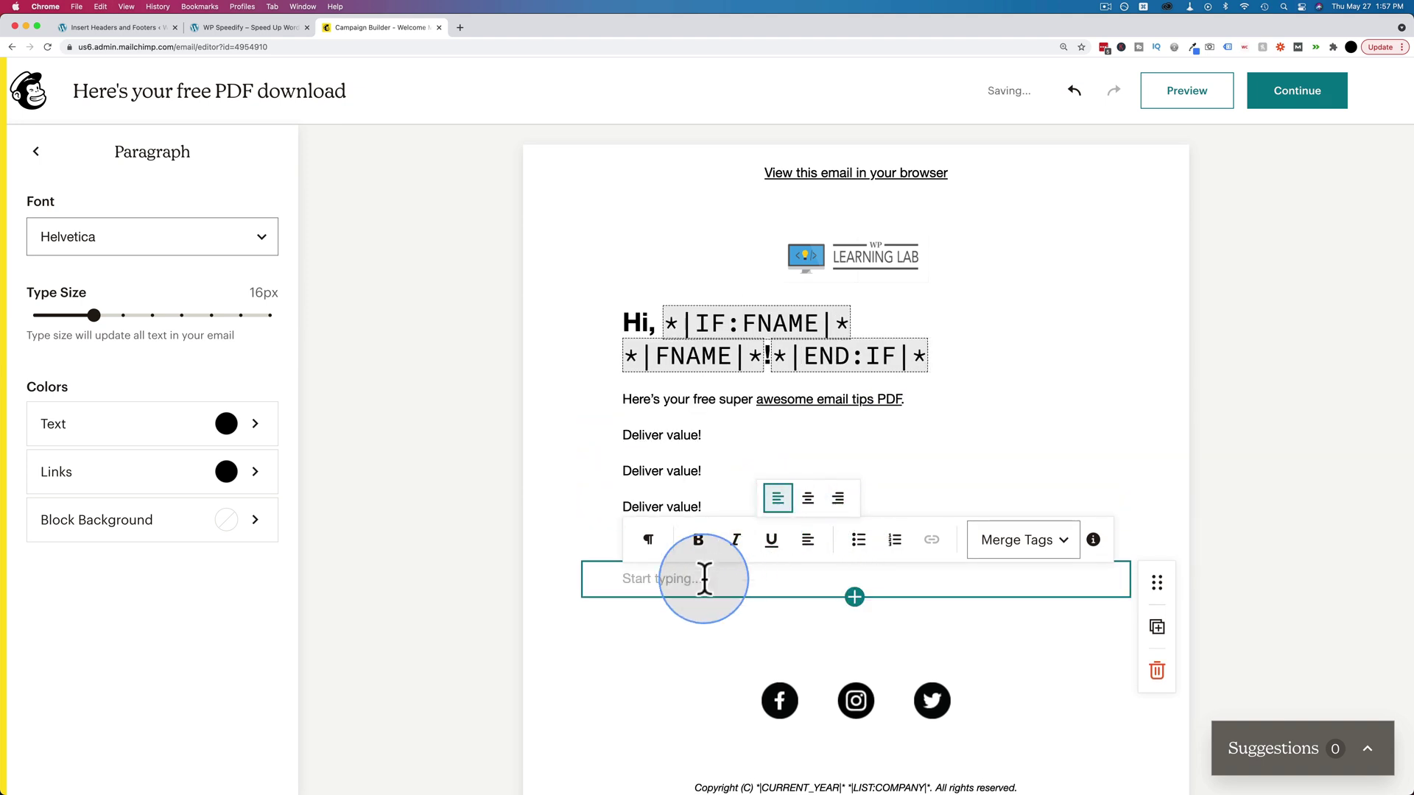
type("Talk soon")
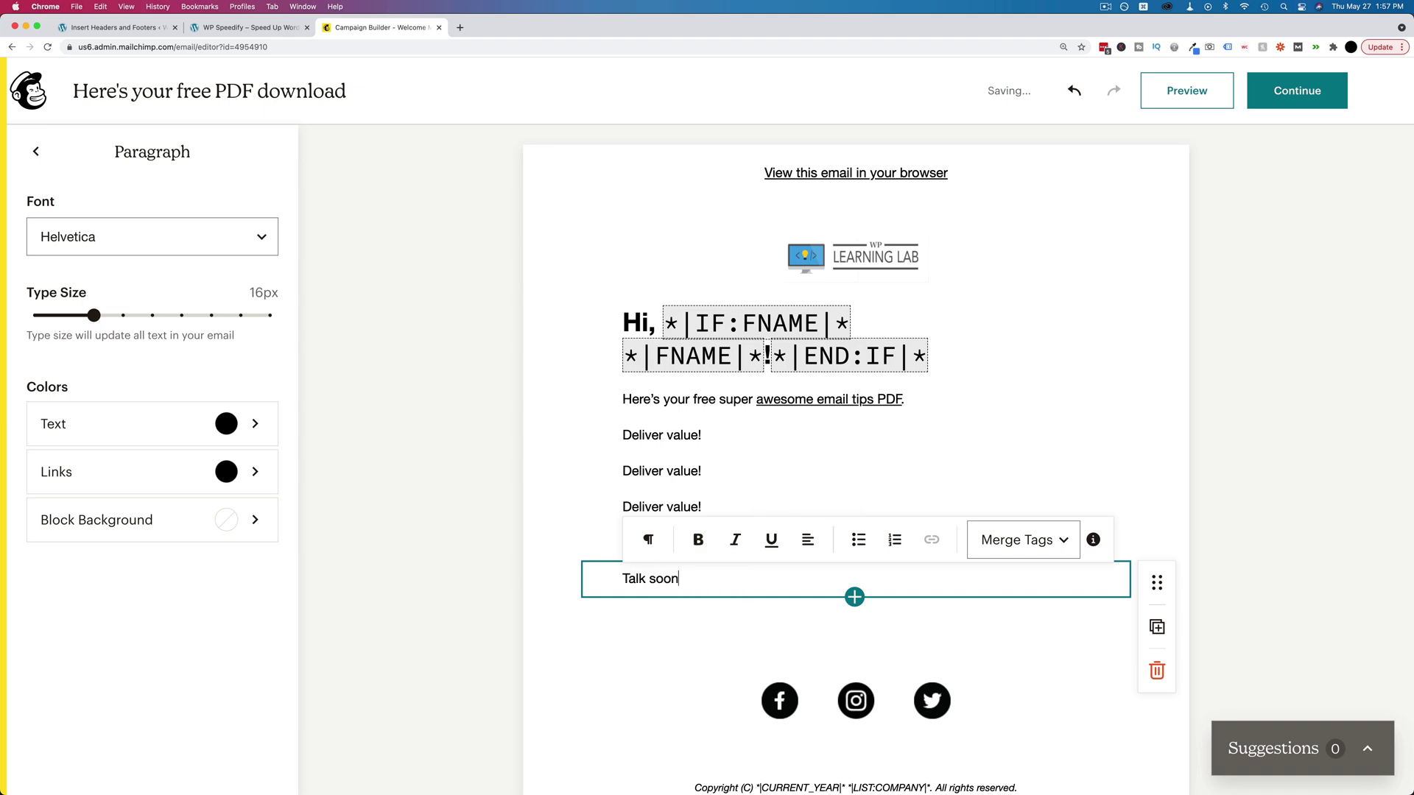
key("super+z")
key("Escape")
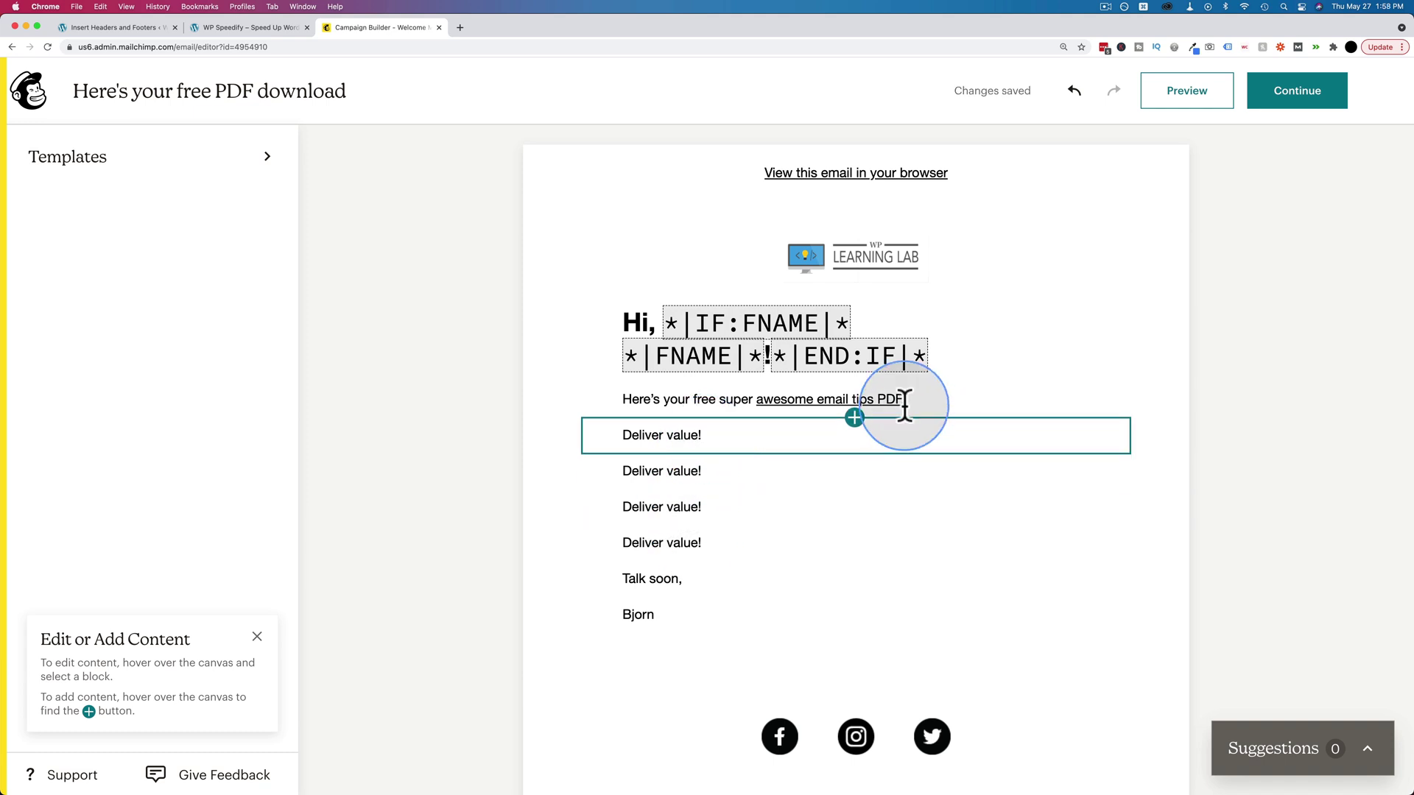
- Review the PDF paragraph, logo and greeting blocks without adding any new content block
left_click(854, 418)
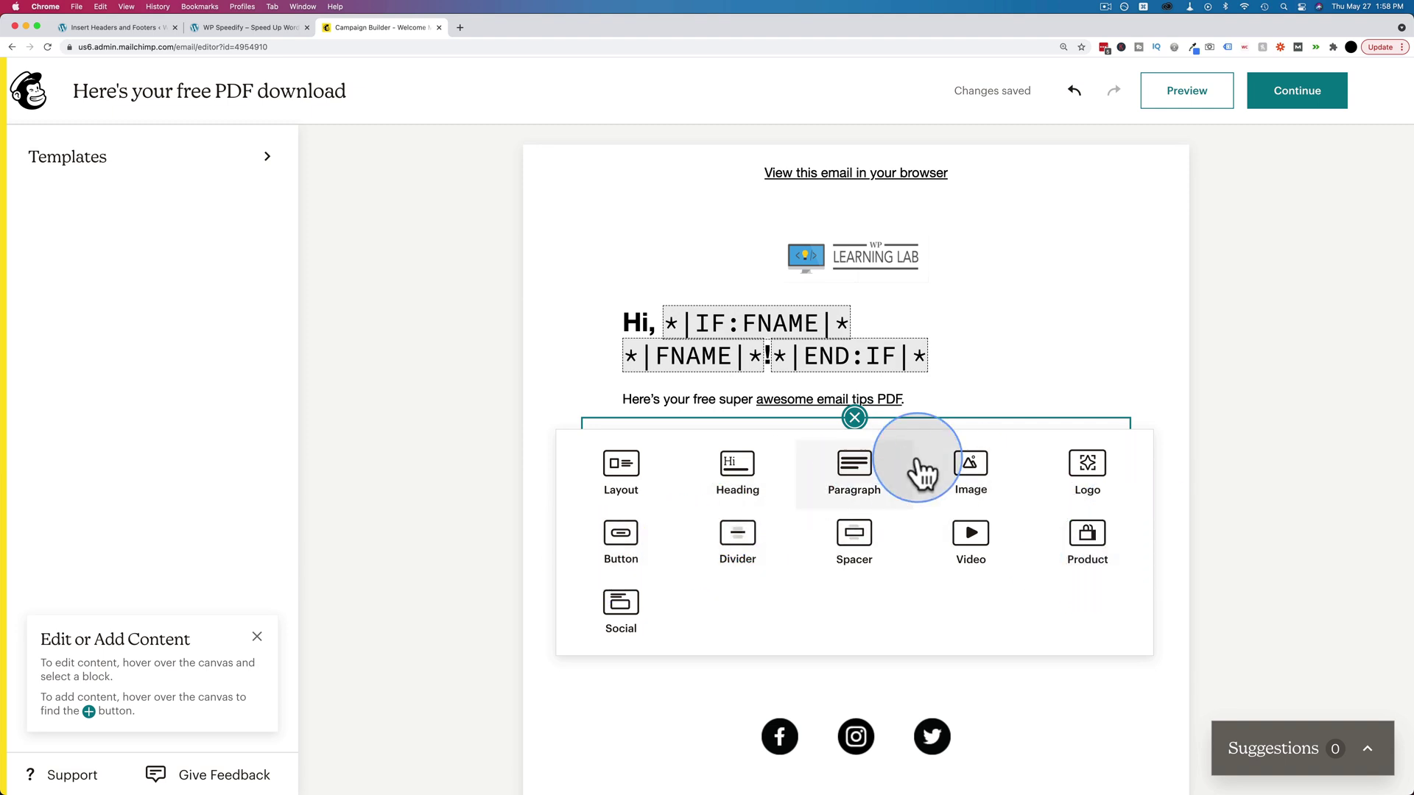
left_click(854, 417)
left_click(700, 404)
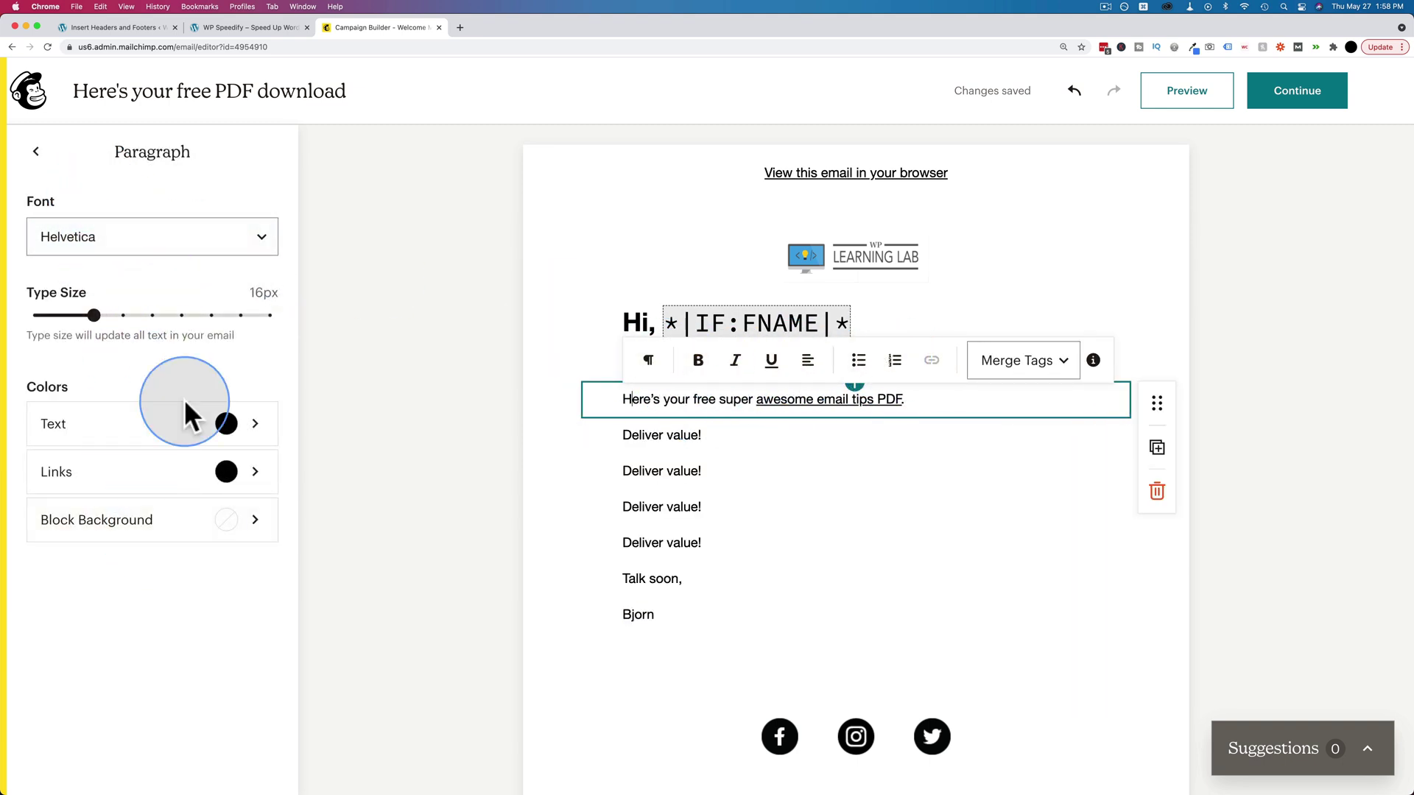
left_click(810, 262)
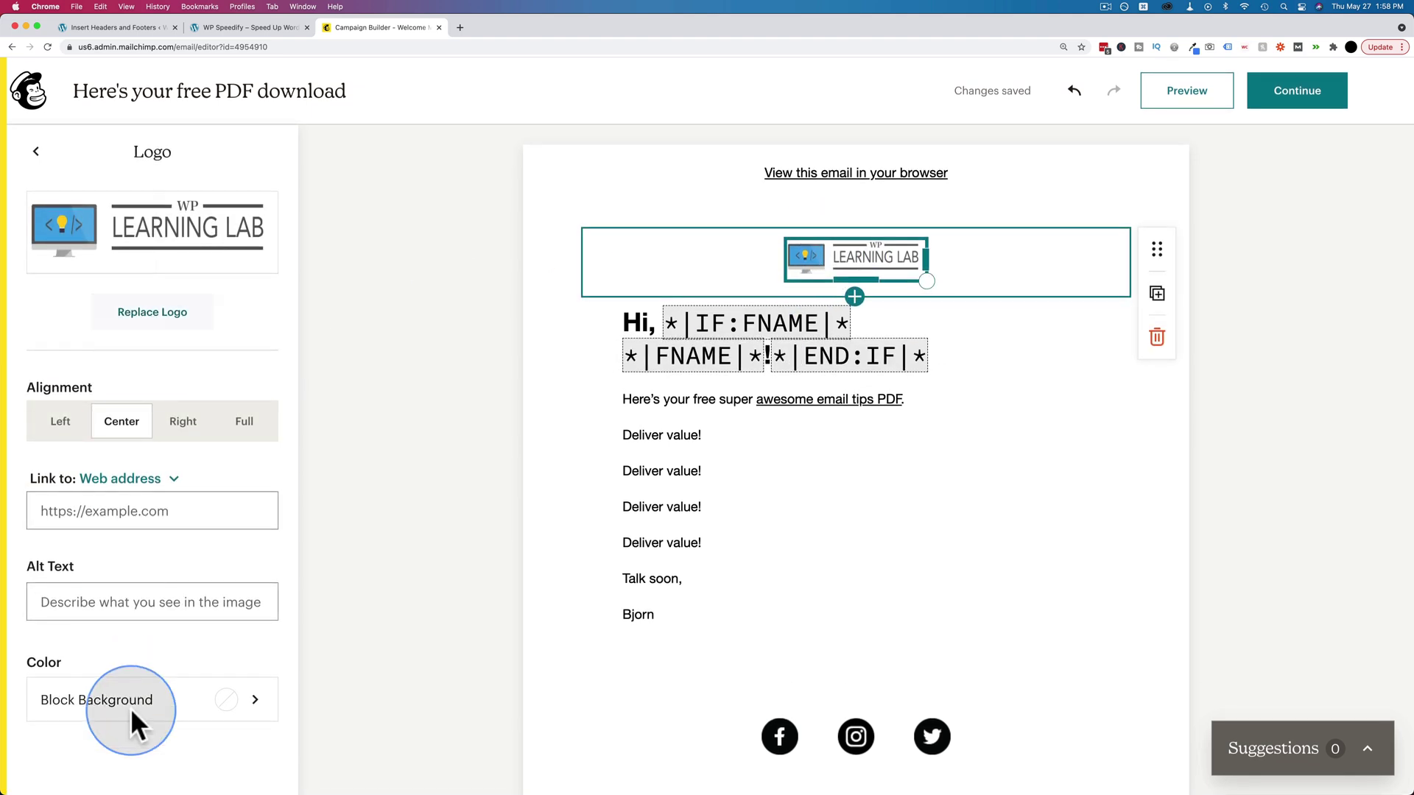
left_click(854, 418)
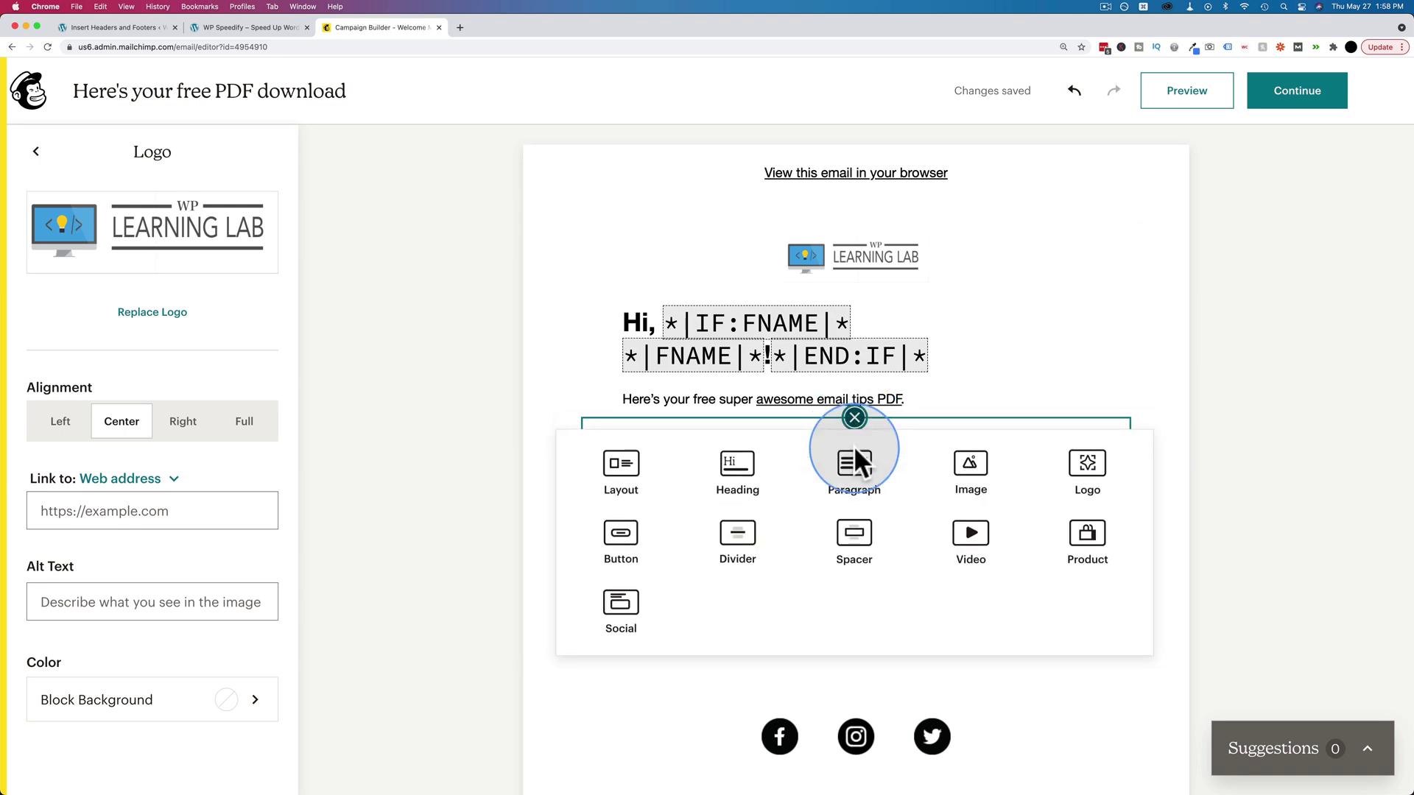
left_click(819, 717)
- Check the Facebook, Instagram and Twitter profile addresses in the social block, then Continue to the overview
left_click(814, 730)
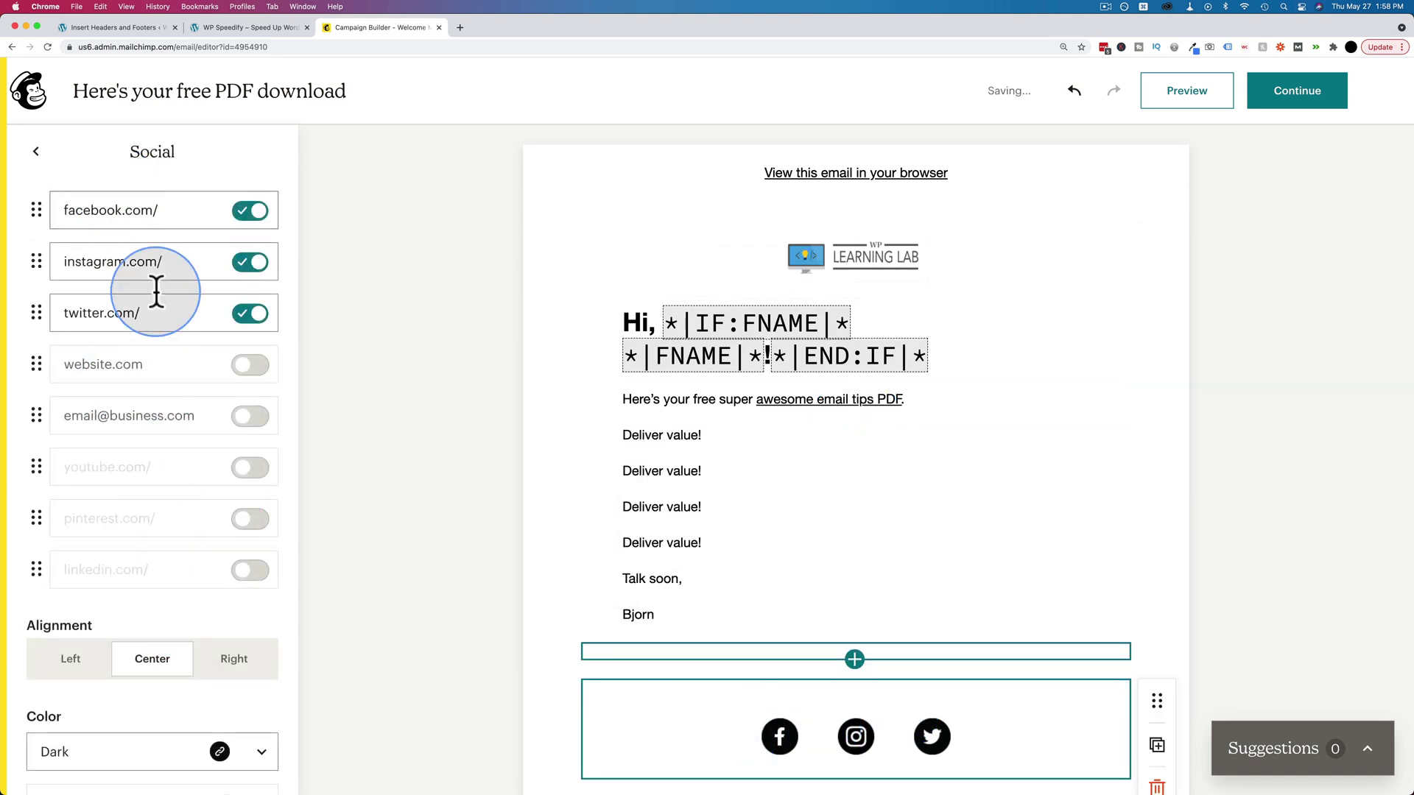
left_click(88, 210)
left_click(177, 262)
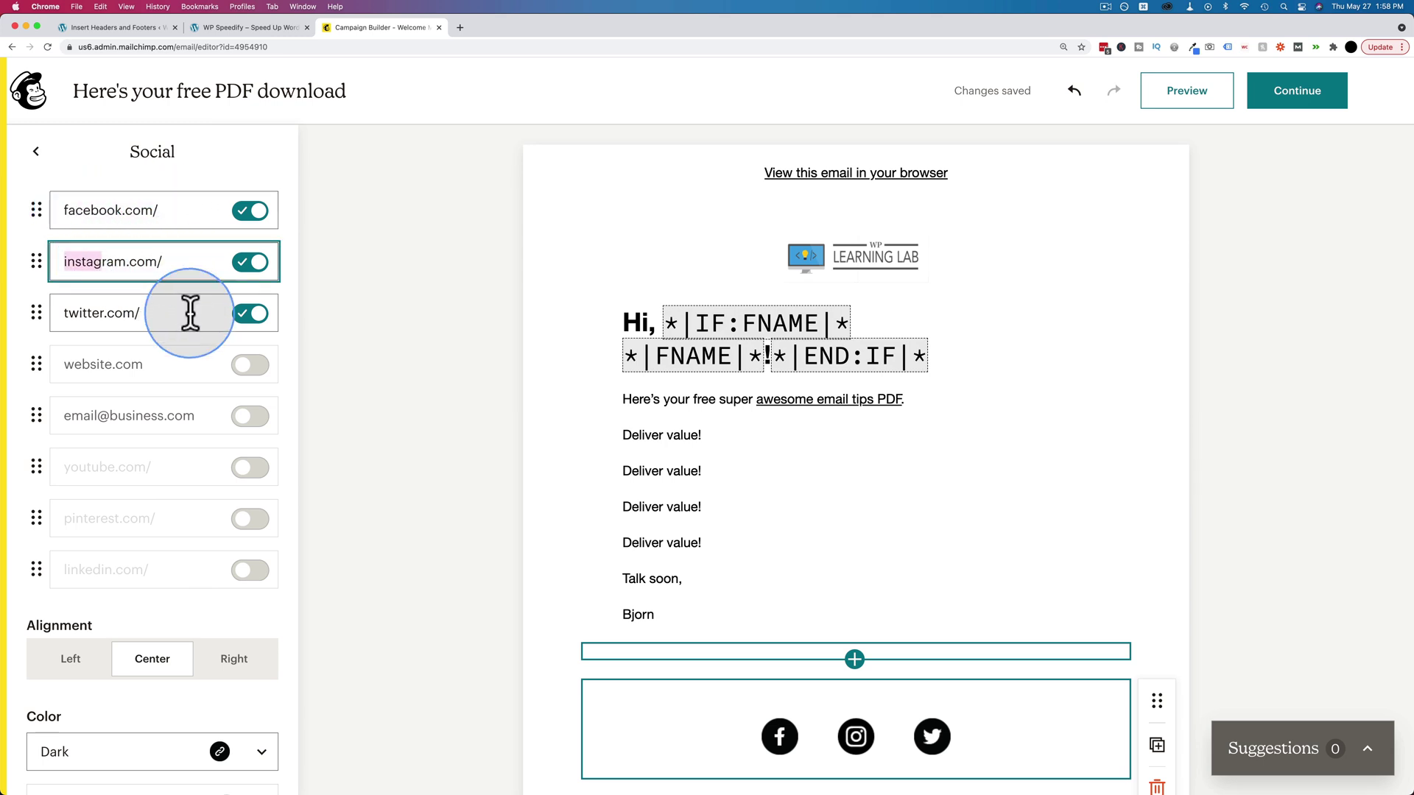
left_click(126, 312)
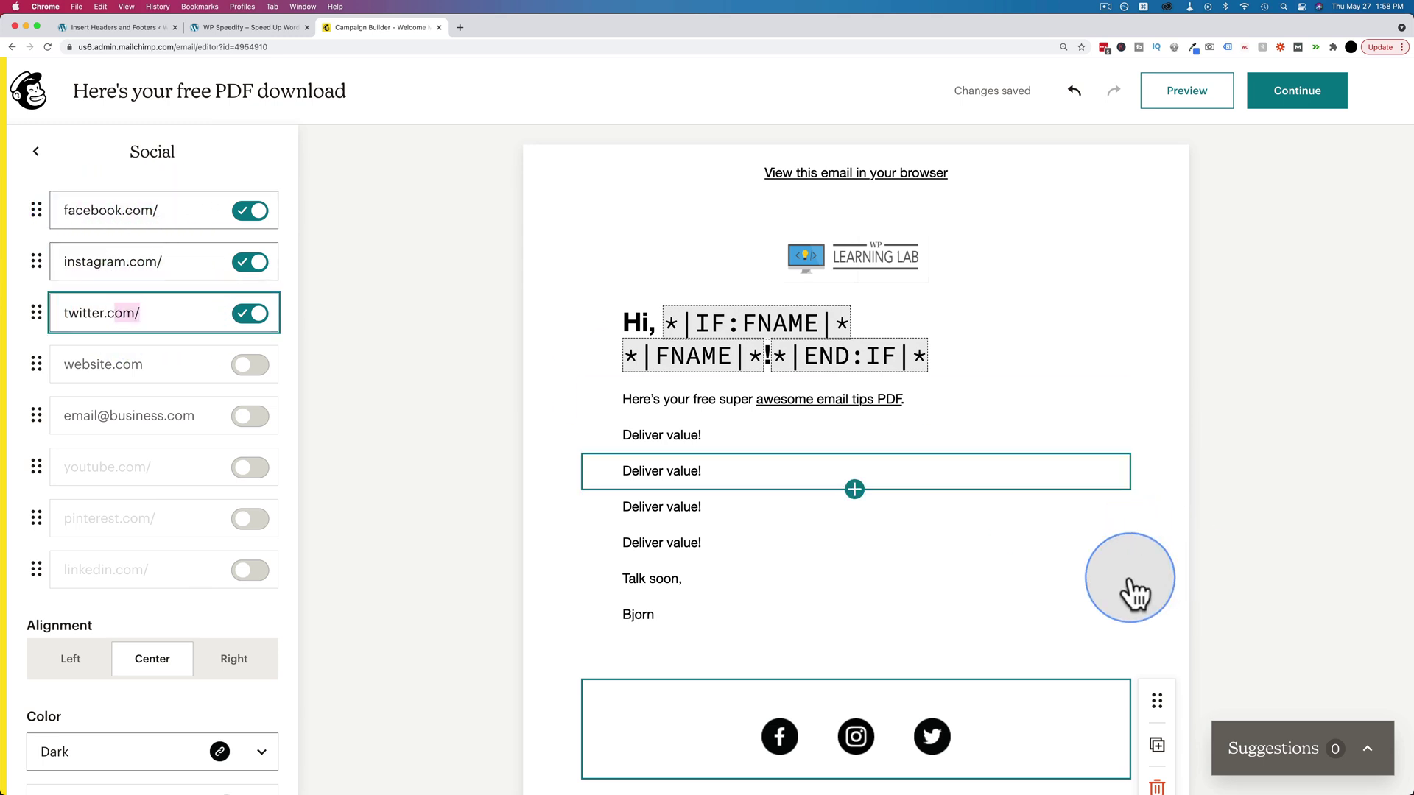
left_click(1288, 96)
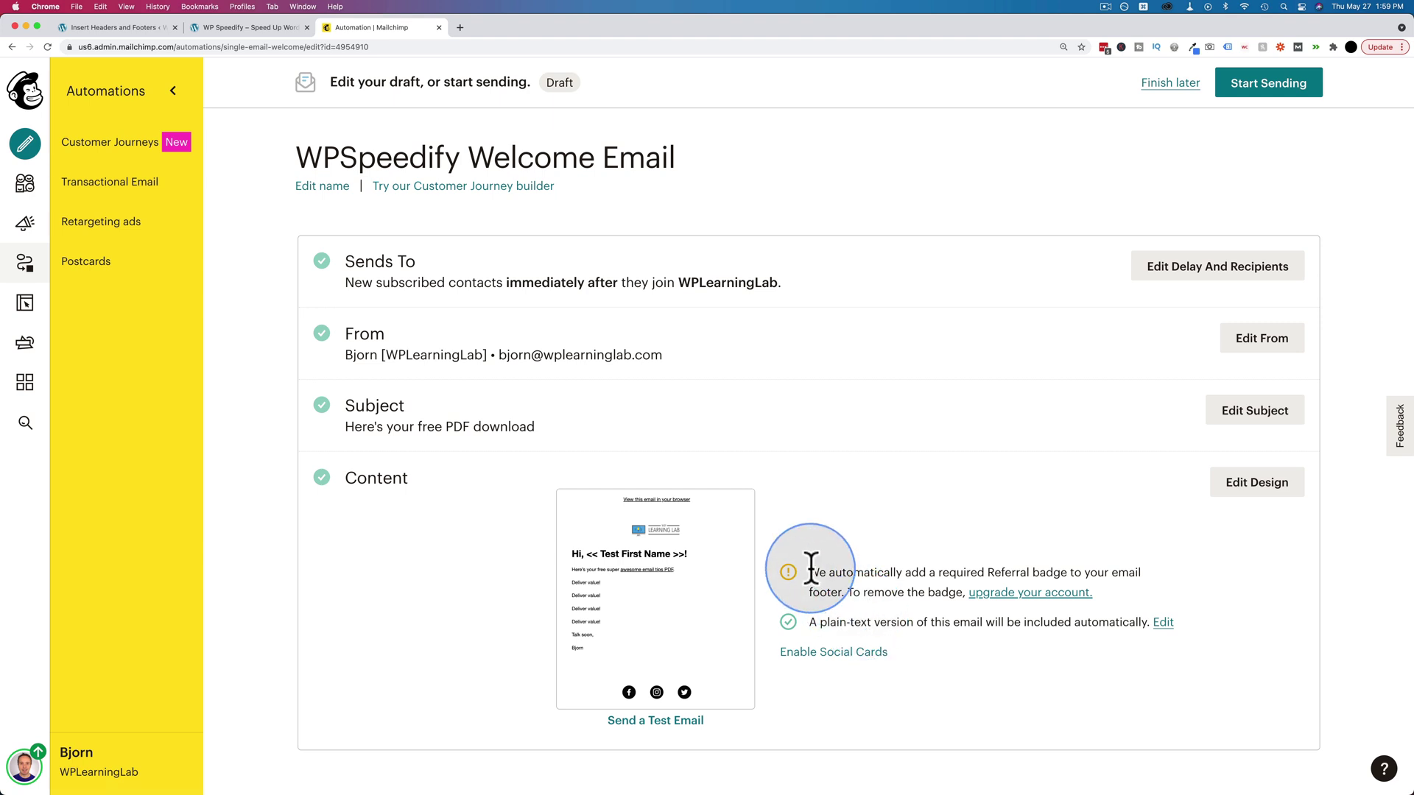
- Read the automation overview, then choose Start Sending for the WPSpeedify Welcome Email
left_click_drag(813, 573, 1085, 573)
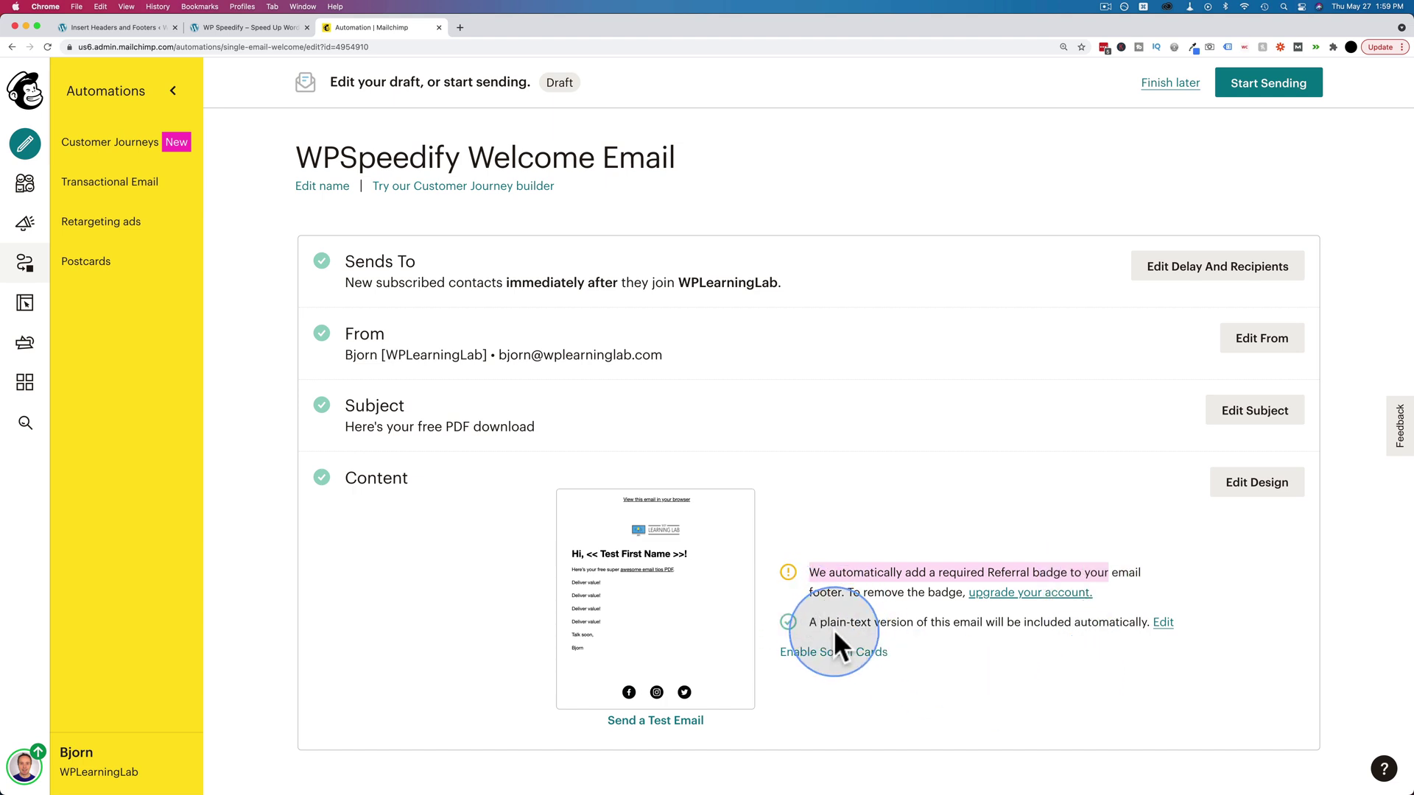
left_click(1270, 87)
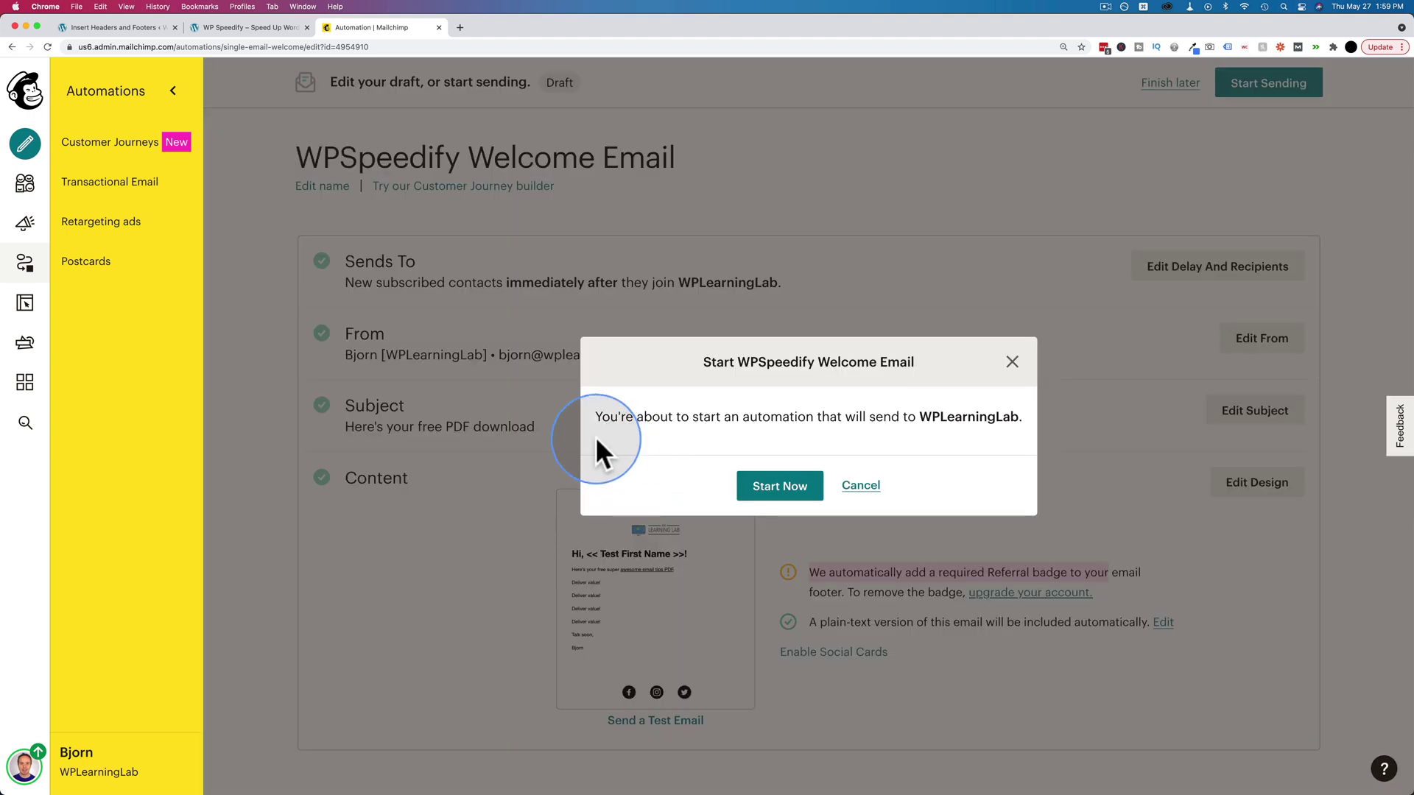
- Confirm Start Now so the WPSpeedify Welcome Email goes live for the WPLearningLab audience
left_click(788, 484)
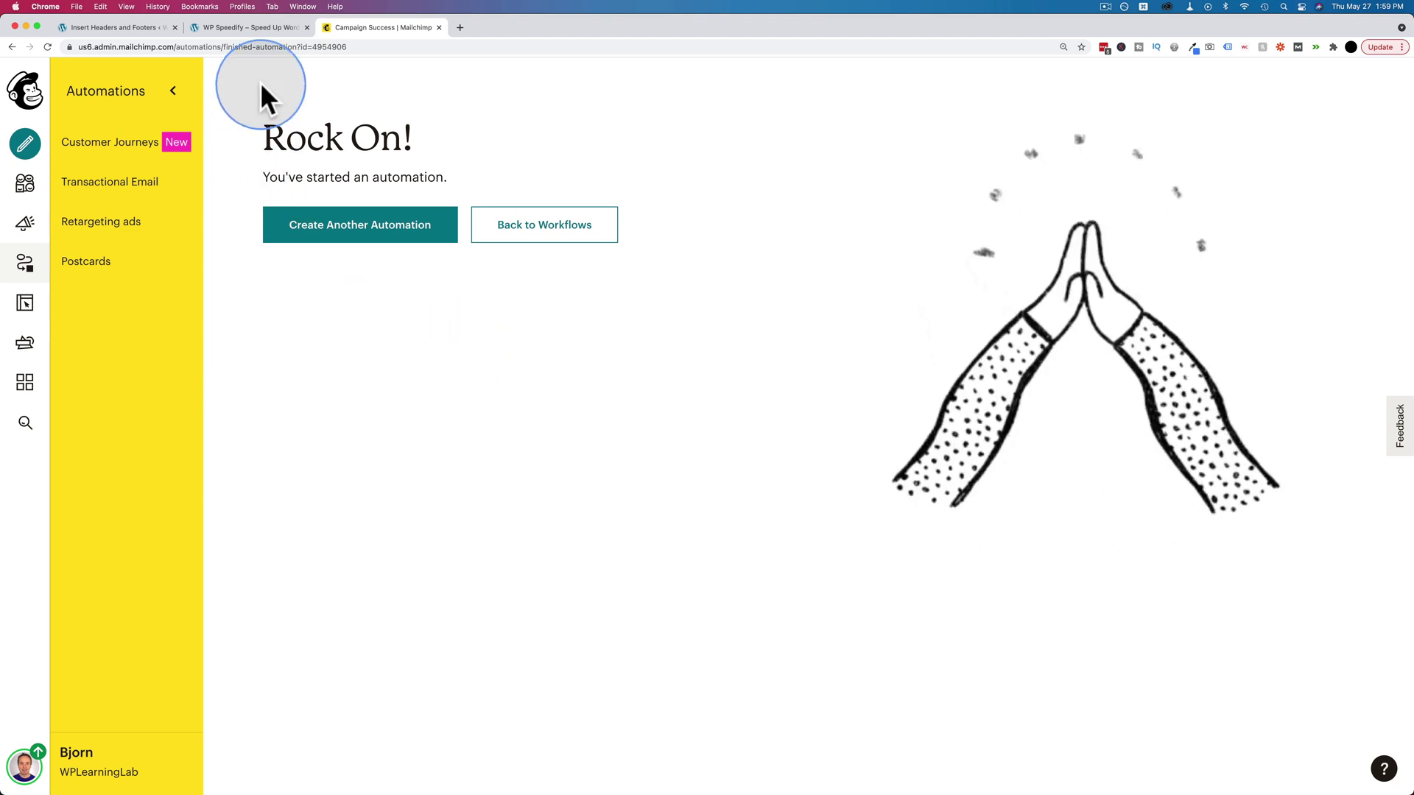
left_click(269, 28)
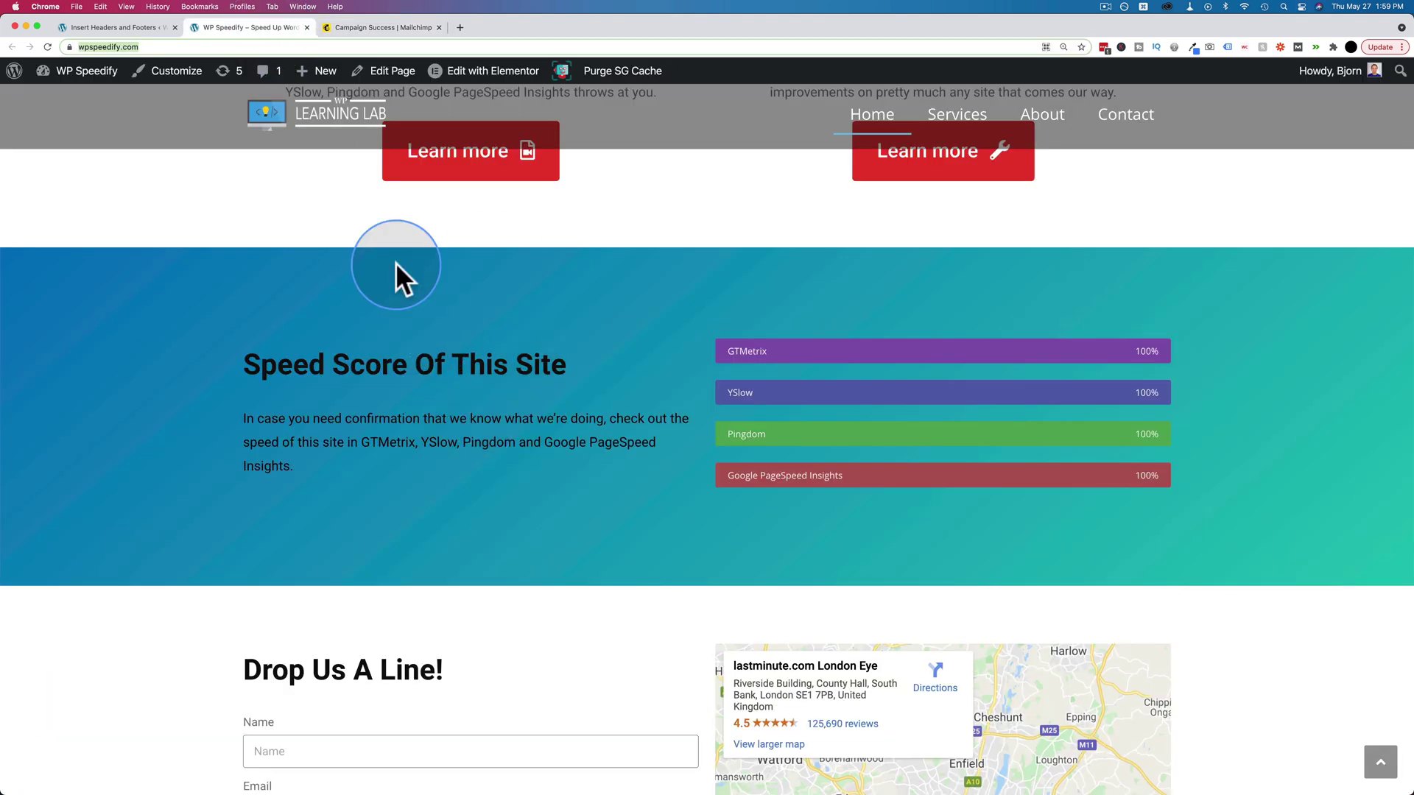
left_click(379, 25)
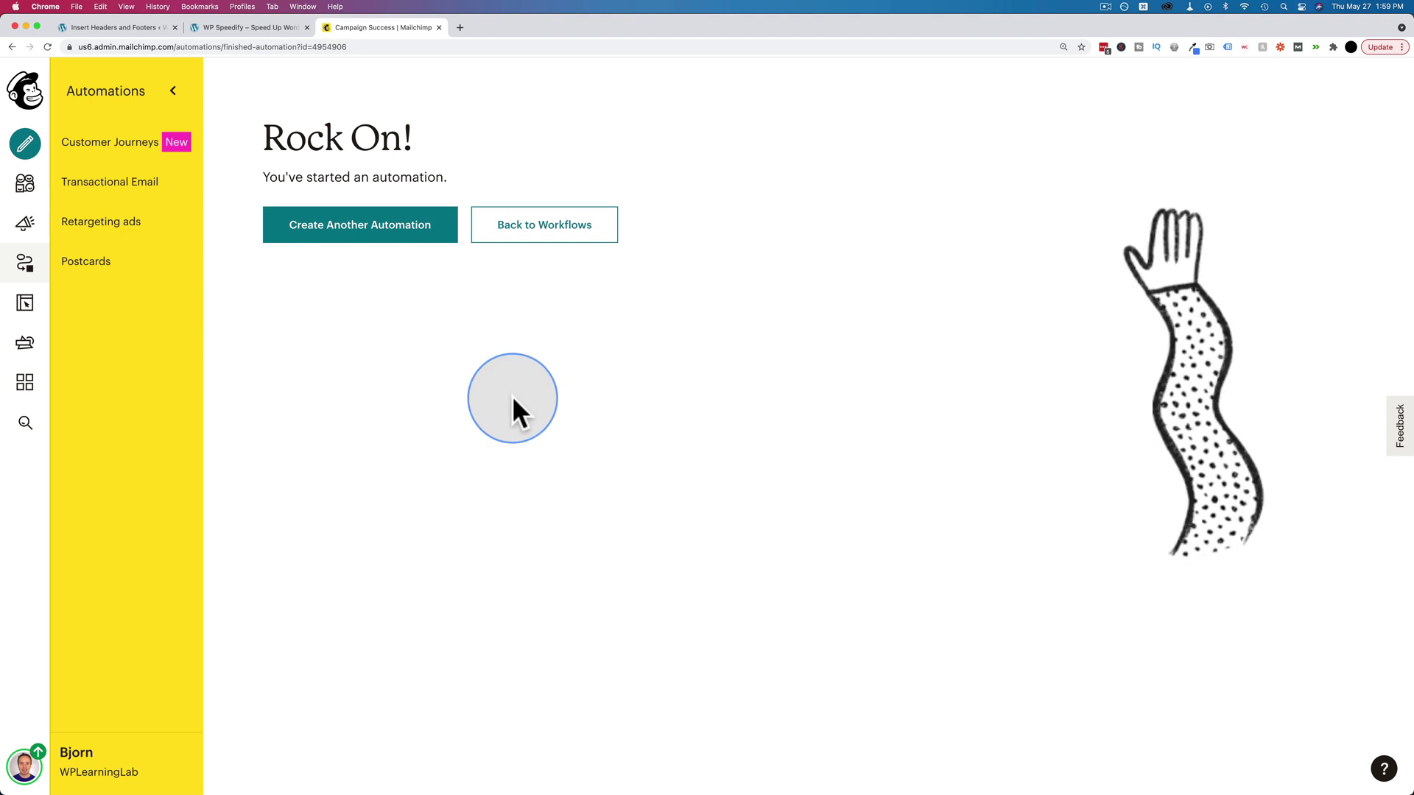